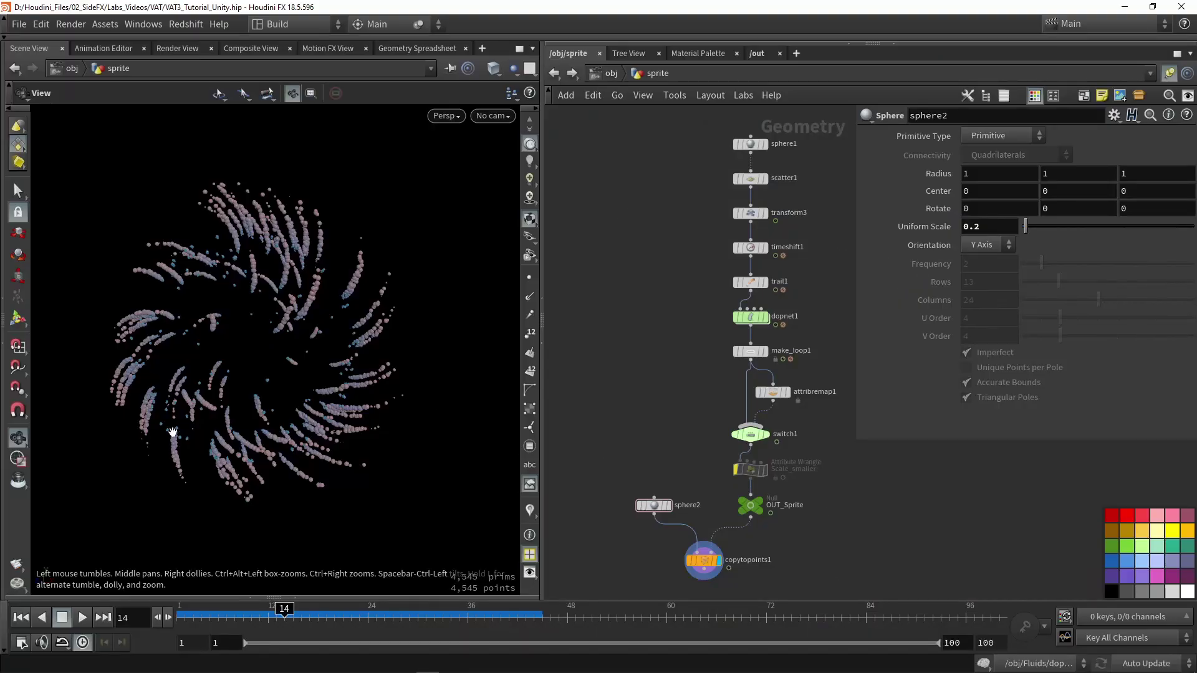
- Preview the copied-sphere animation, stop playback, and display the sphere1 and scatter1 nodes to check their settings
click(82, 617)
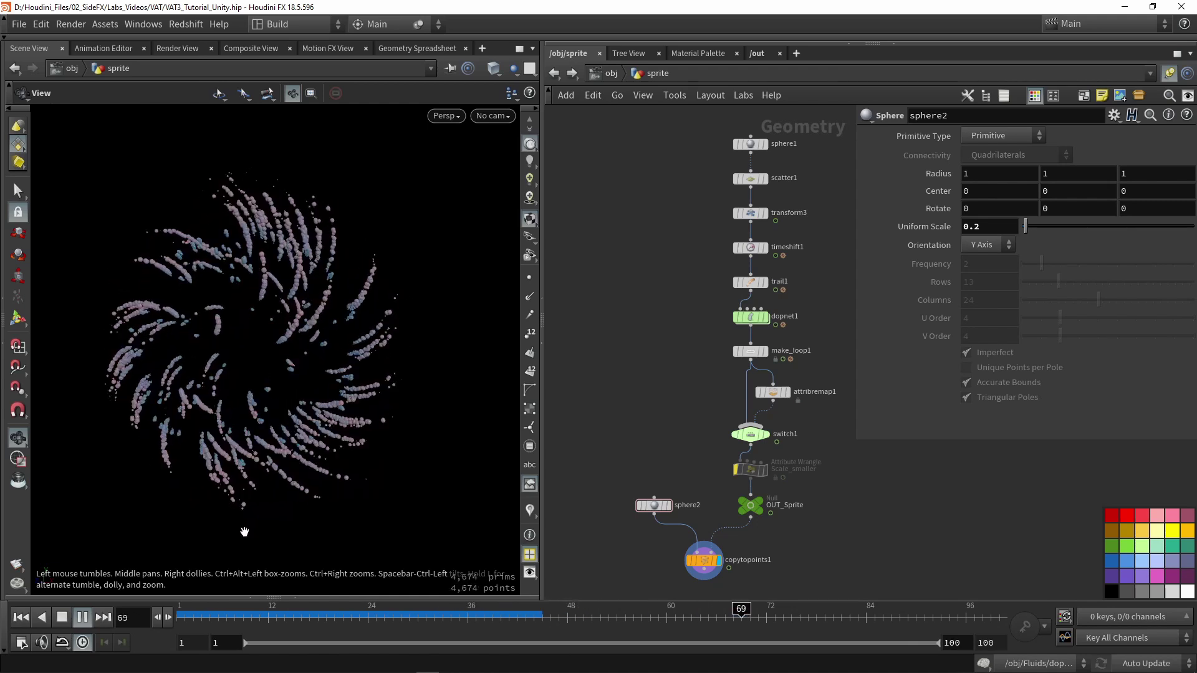
click(82, 616)
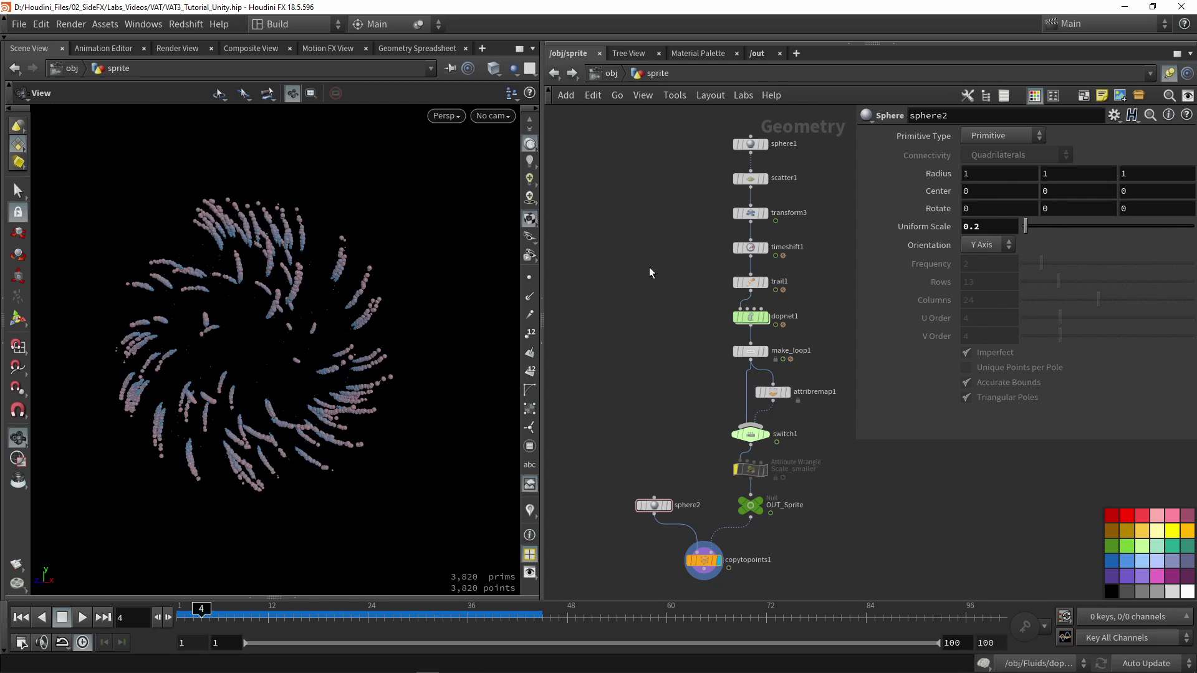
click(765, 145)
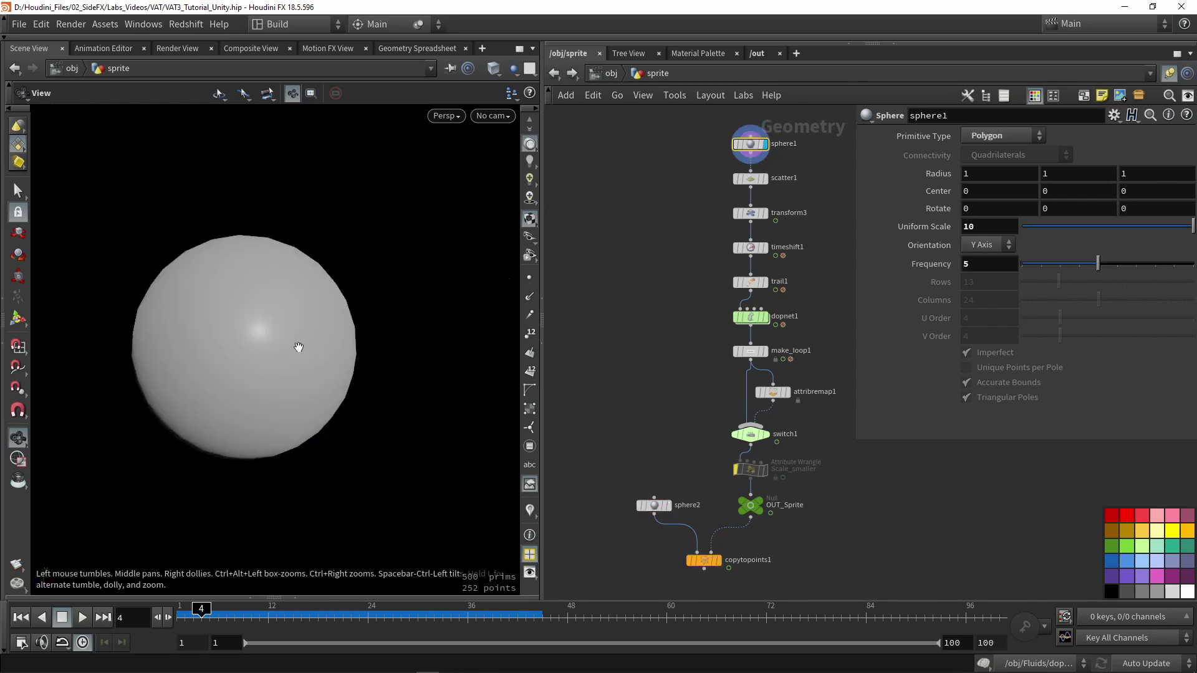
click(763, 179)
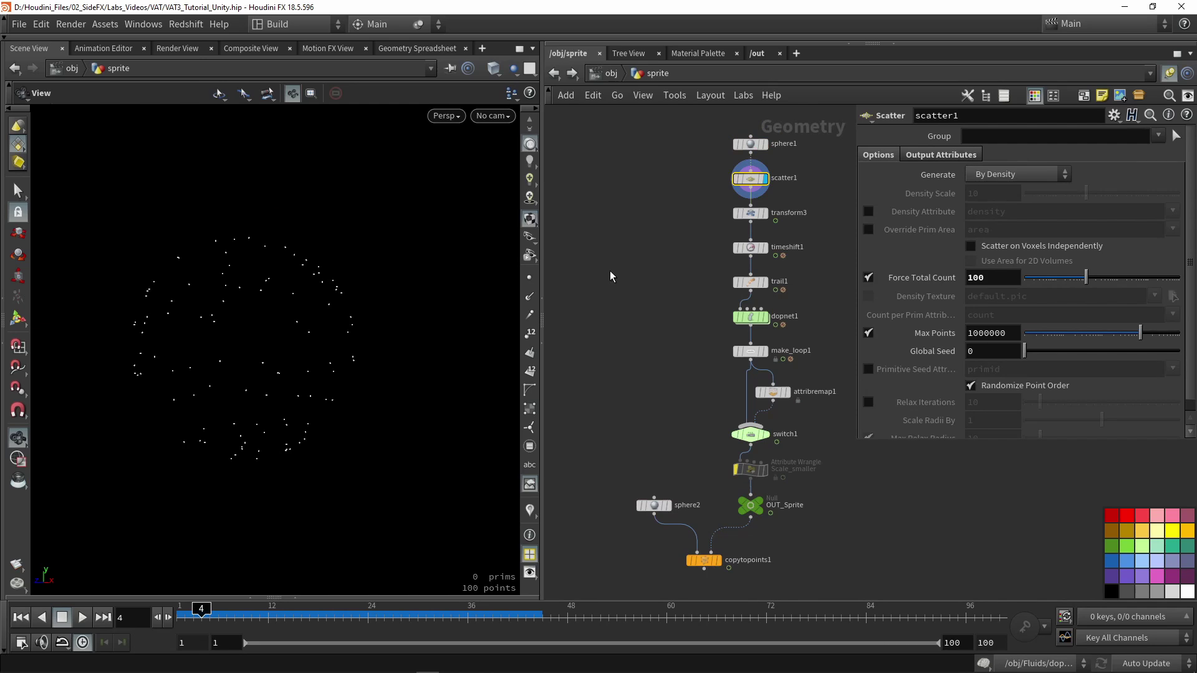
- Play the animation while displaying the transform3, timeshift1 and trail1 nodes in turn to check how the scattered points move
click(751, 215)
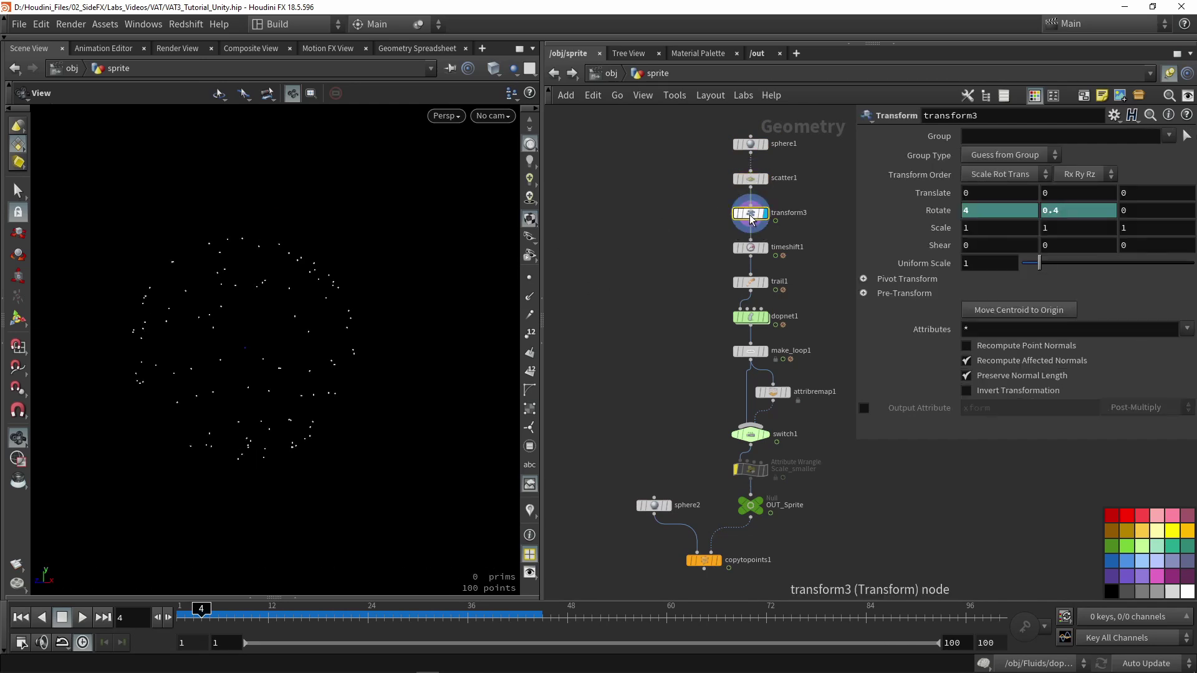
click(83, 617)
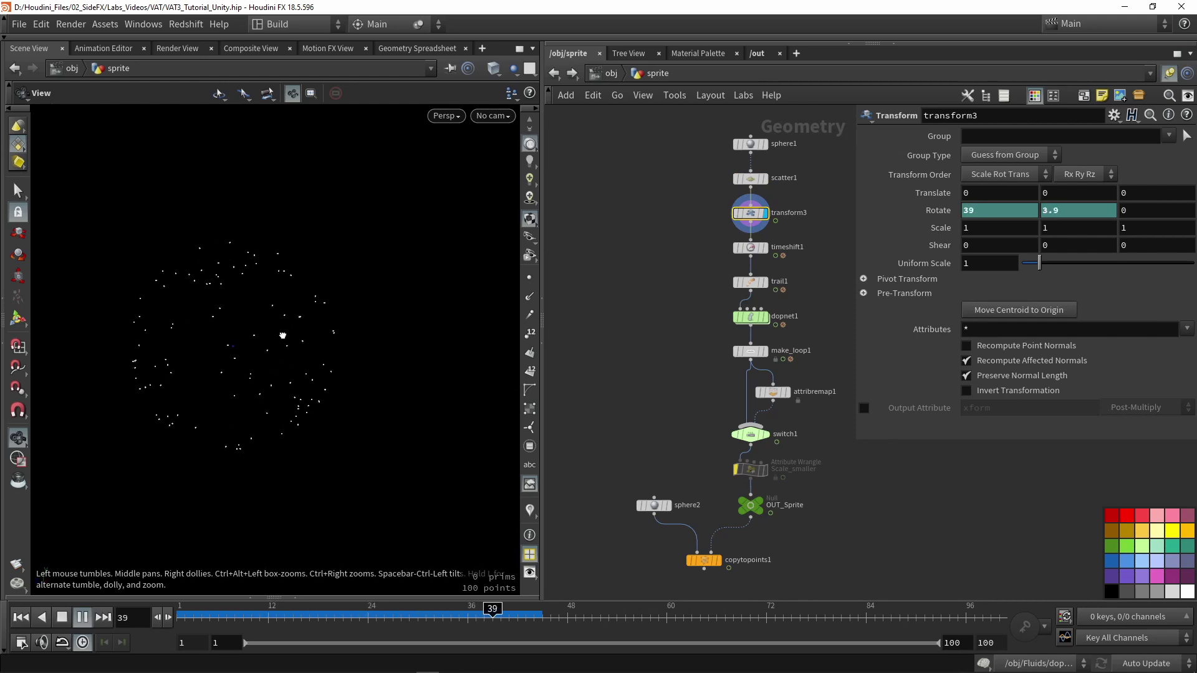
click(751, 248)
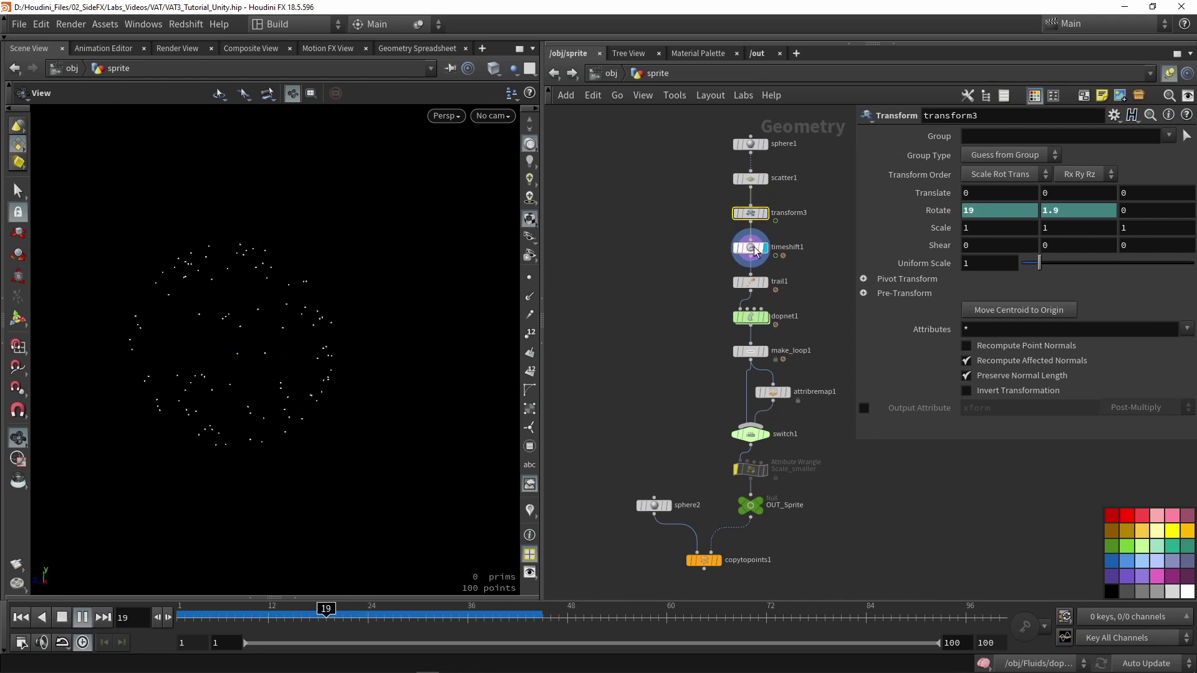
click(765, 282)
click(753, 284)
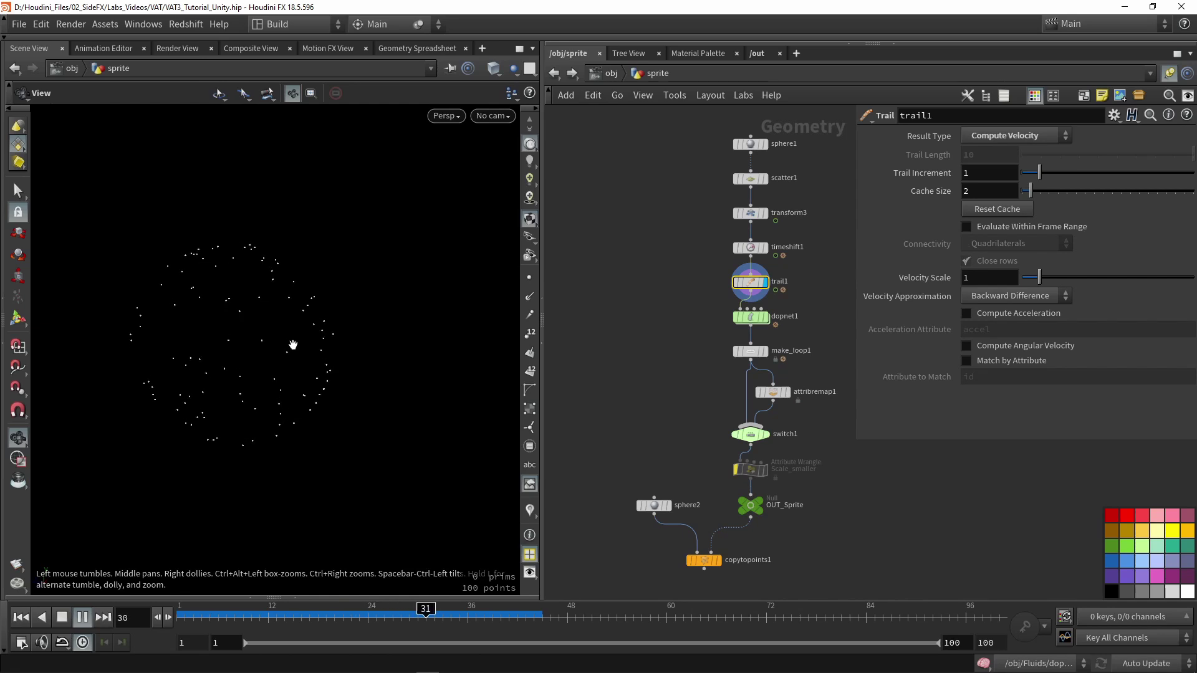
- Display the dopnet1 simulation result and review the trail1 velocity settings that feed it
scroll(749, 314, up, 3)
click(758, 315)
click(743, 316)
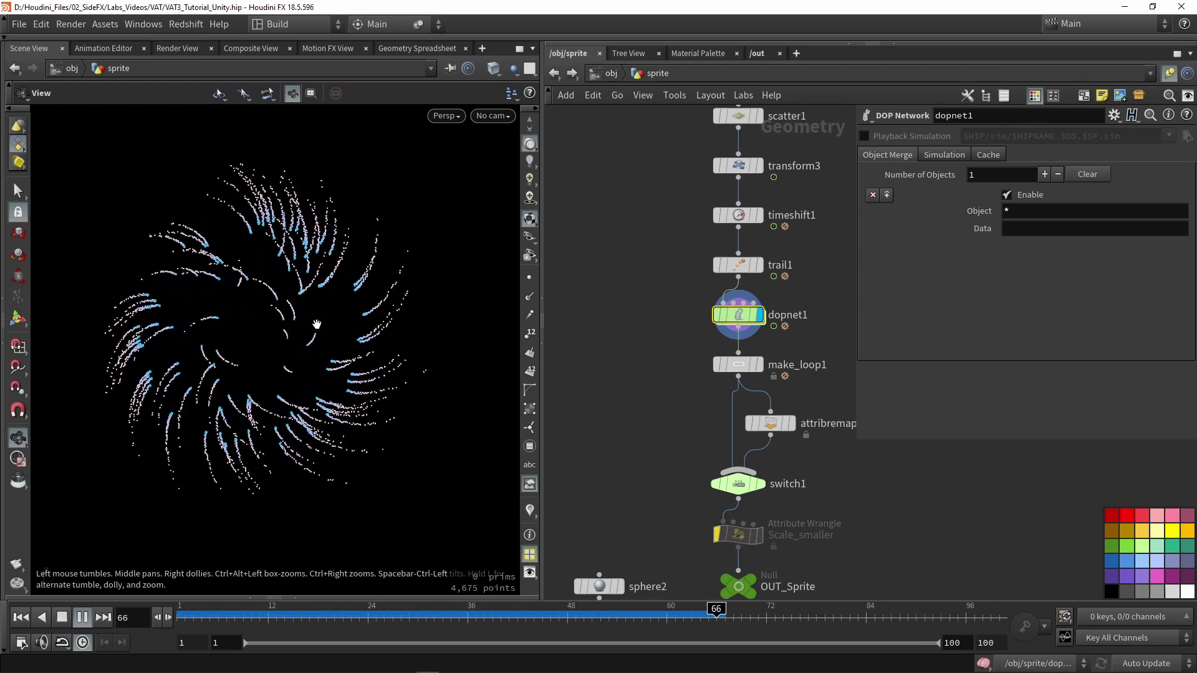
mouse_move(674, 267)
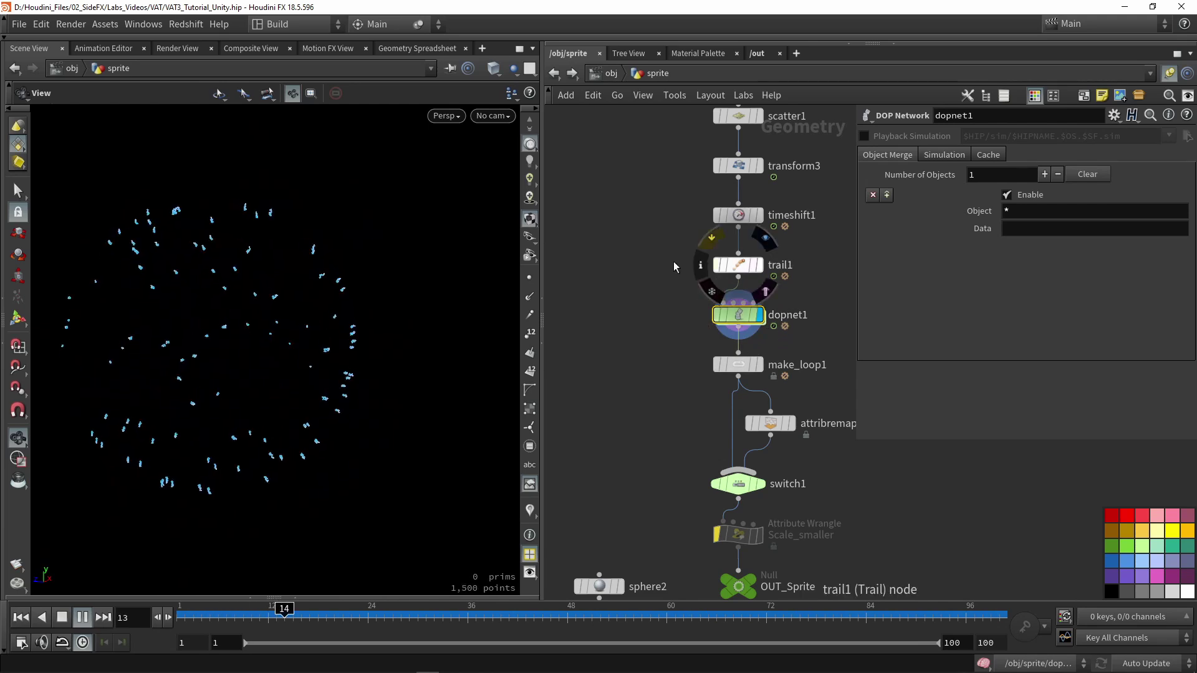
click(739, 265)
mouse_move(739, 319)
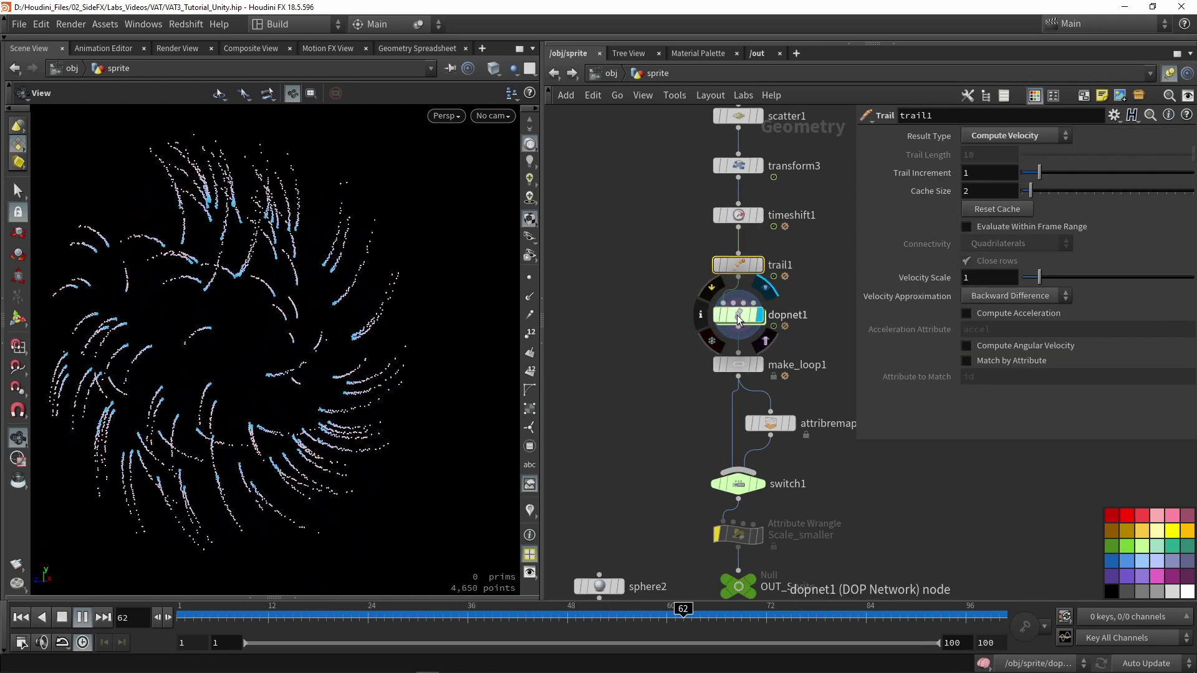
- Go inside dopnet1 and examine the settings of the popsource1 and popcolor1 nodes
double_click(739, 318)
key(h)
scroll(717, 374, up, 2)
drag(762, 256, 762, 204)
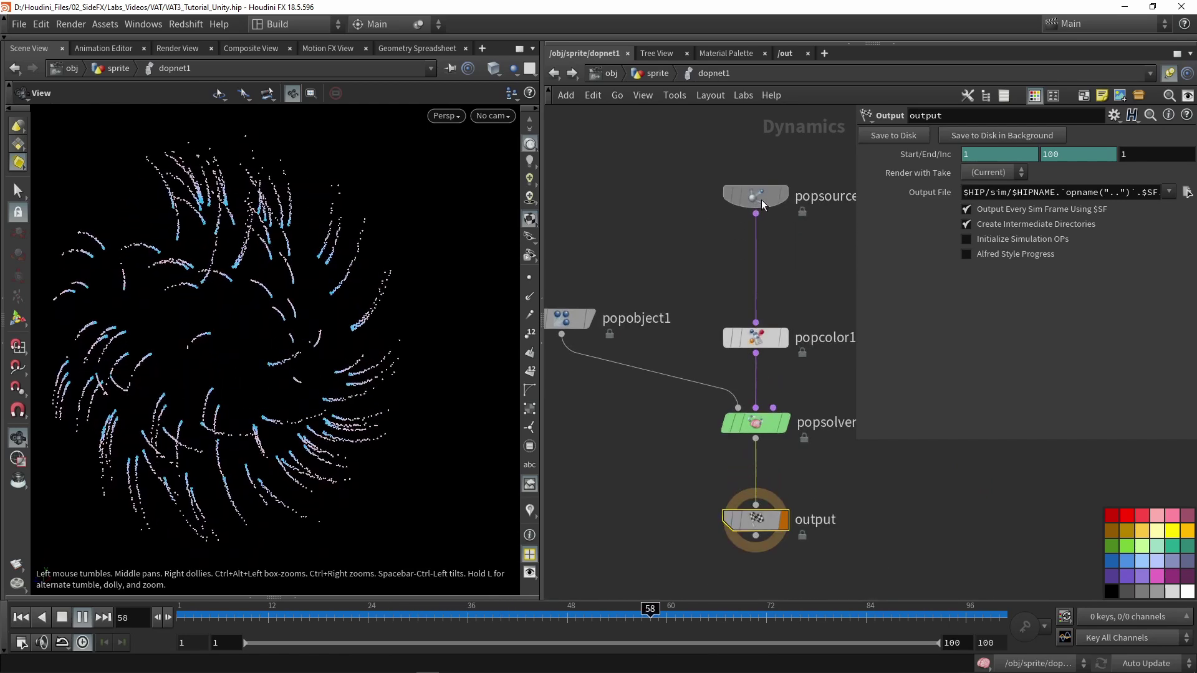
click(762, 205)
scroll(732, 278, down, 2)
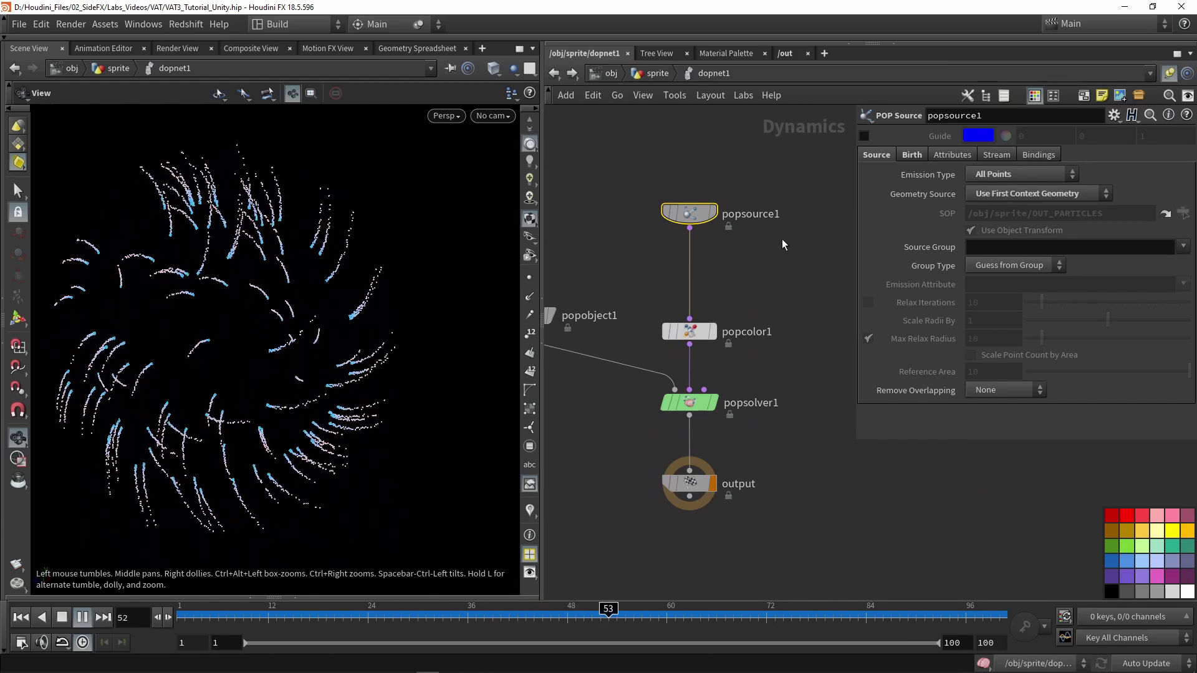
click(688, 333)
drag(689, 334, 688, 300)
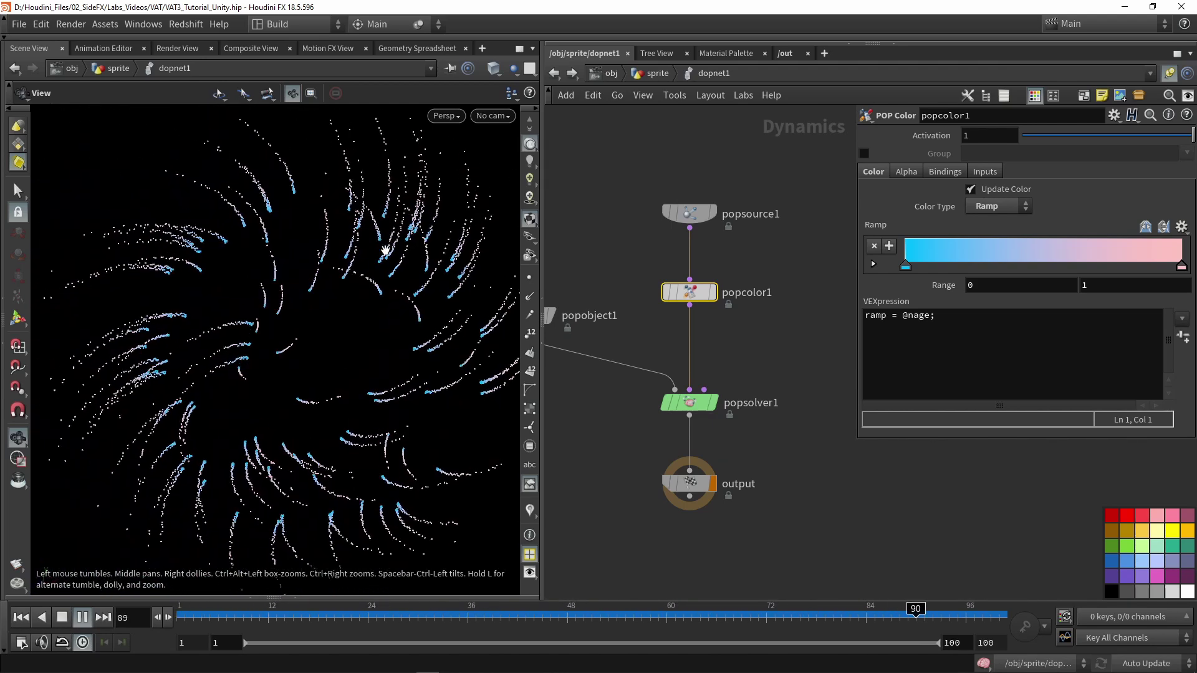
- Return to the sprite network and display make_loop1 to review its looping settings
click(658, 73)
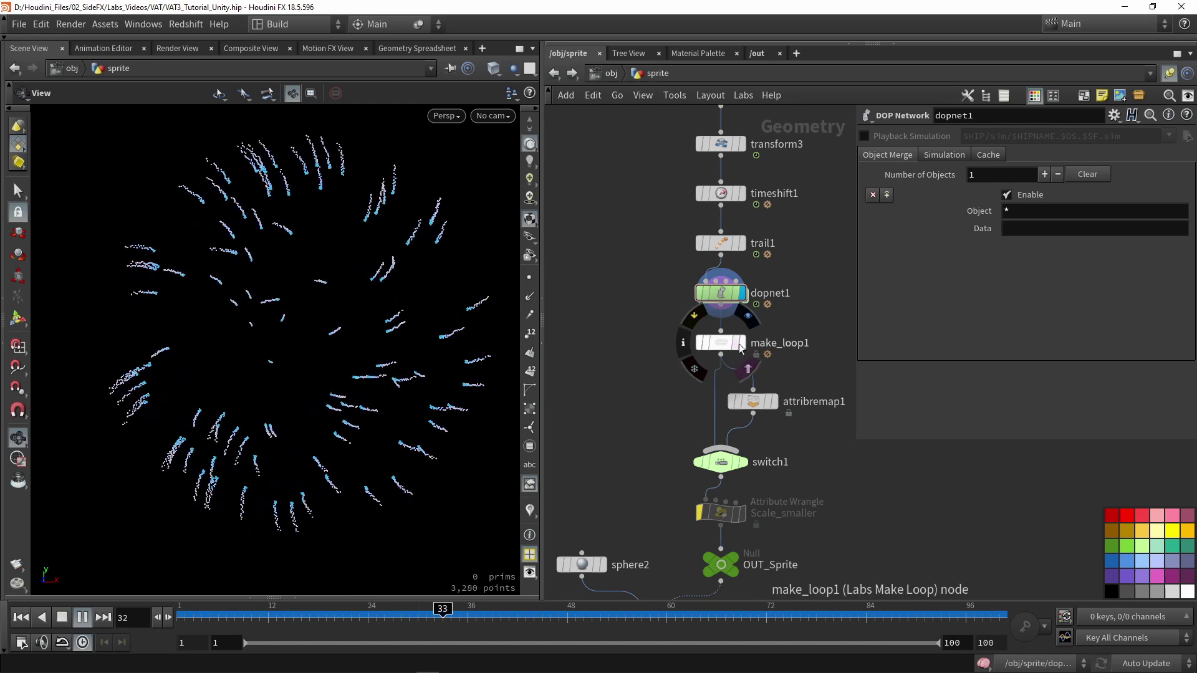
click(741, 343)
click(720, 343)
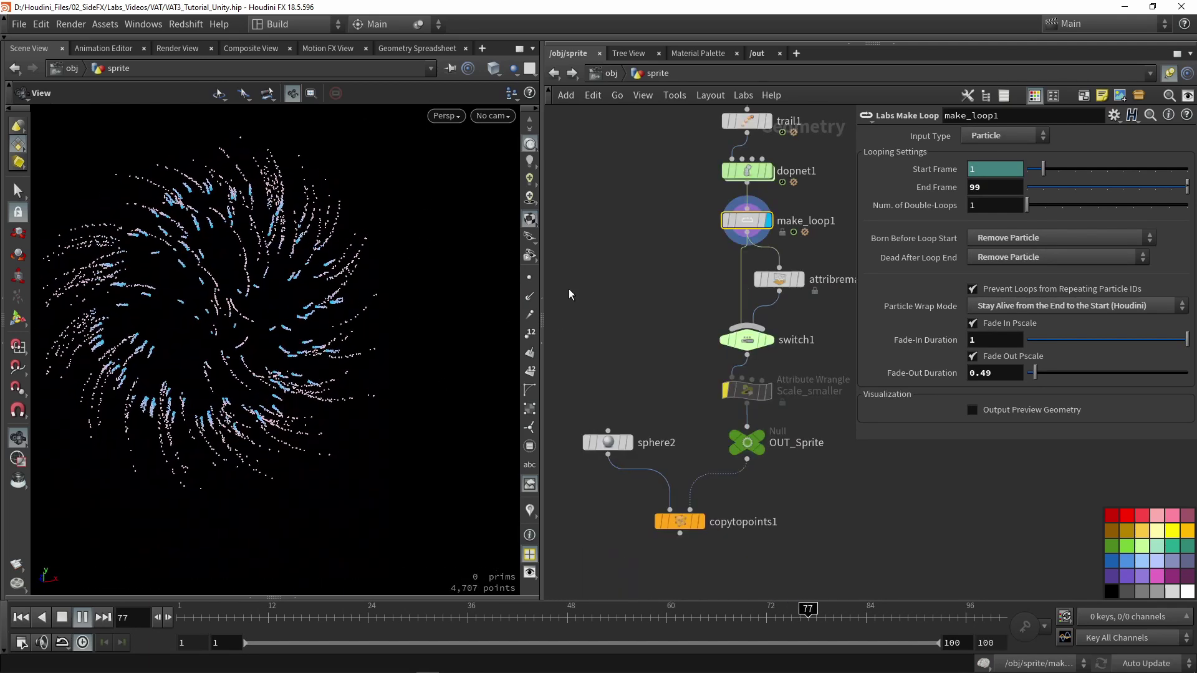
- Inspect the attribremap1 and switch1 settings and the VEX expression in the Scale_smaller wrangle
click(778, 279)
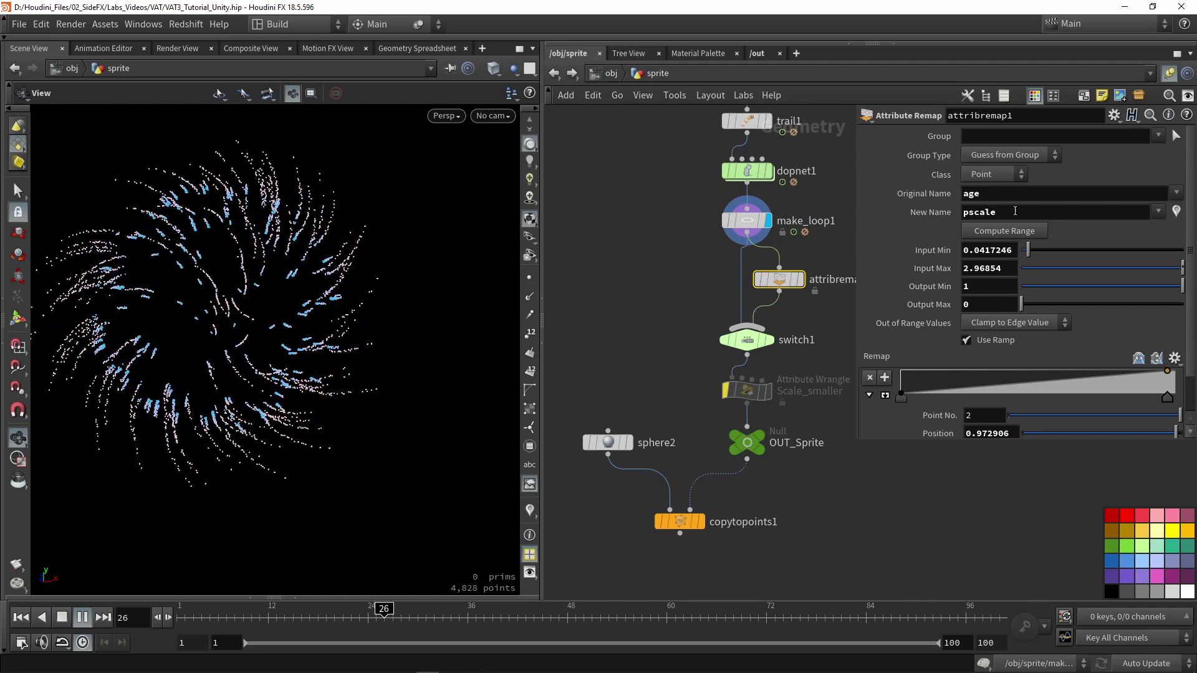
click(742, 340)
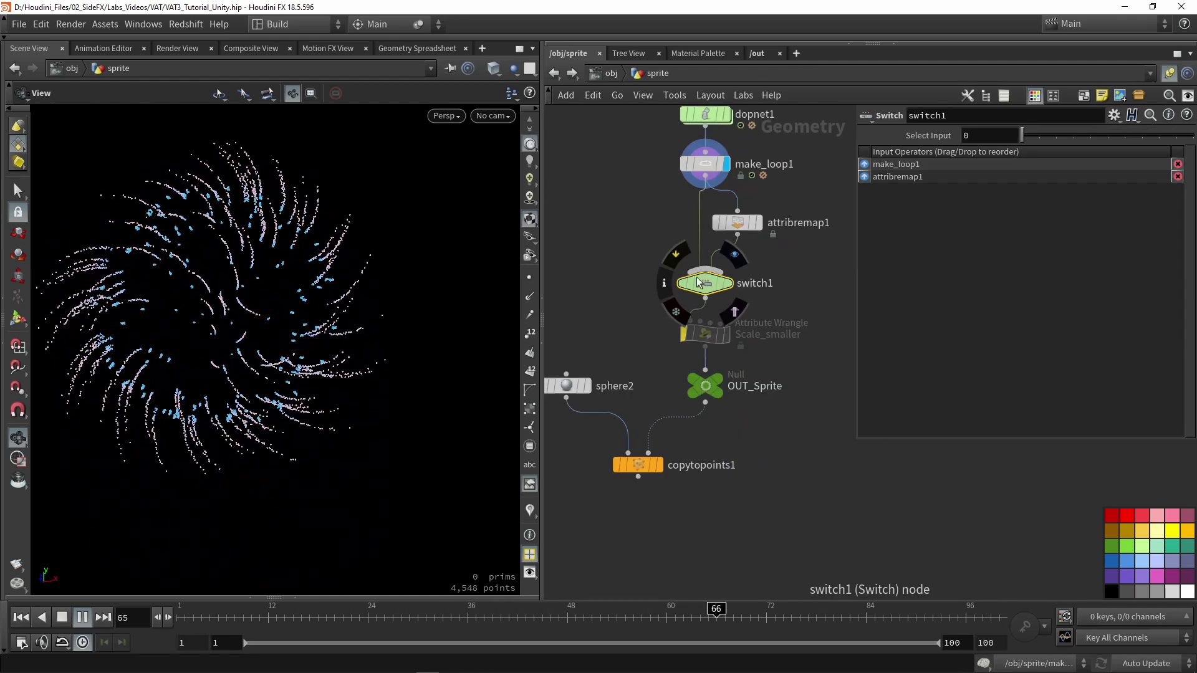
click(706, 335)
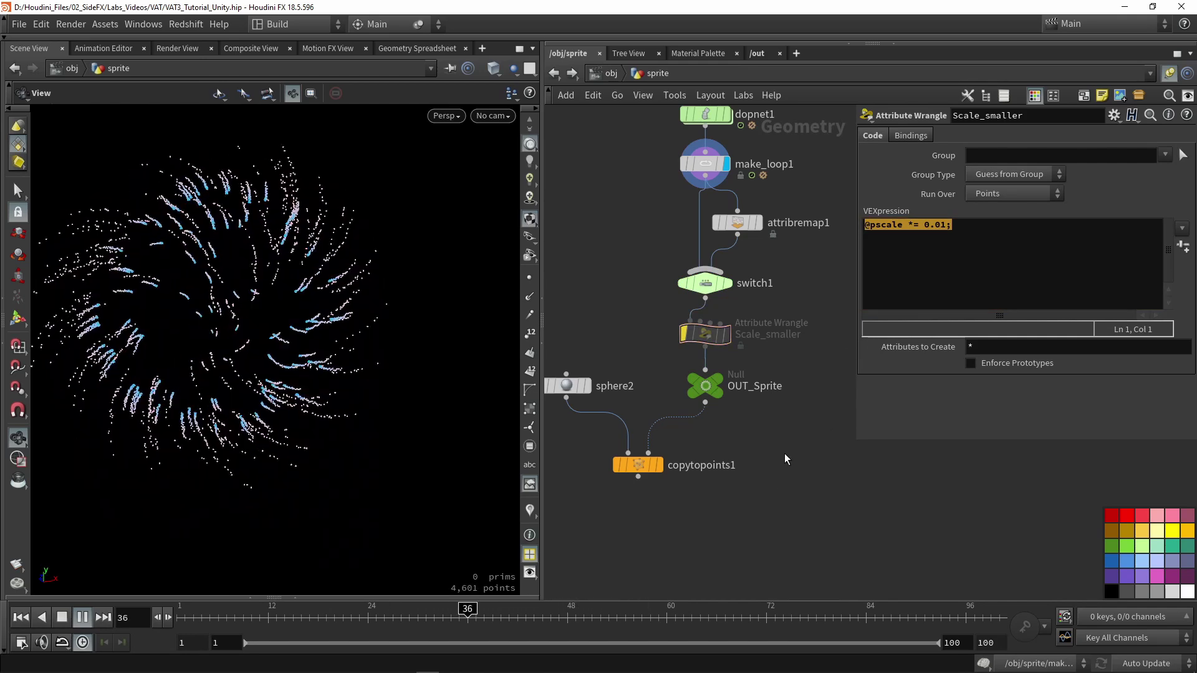
click(908, 225)
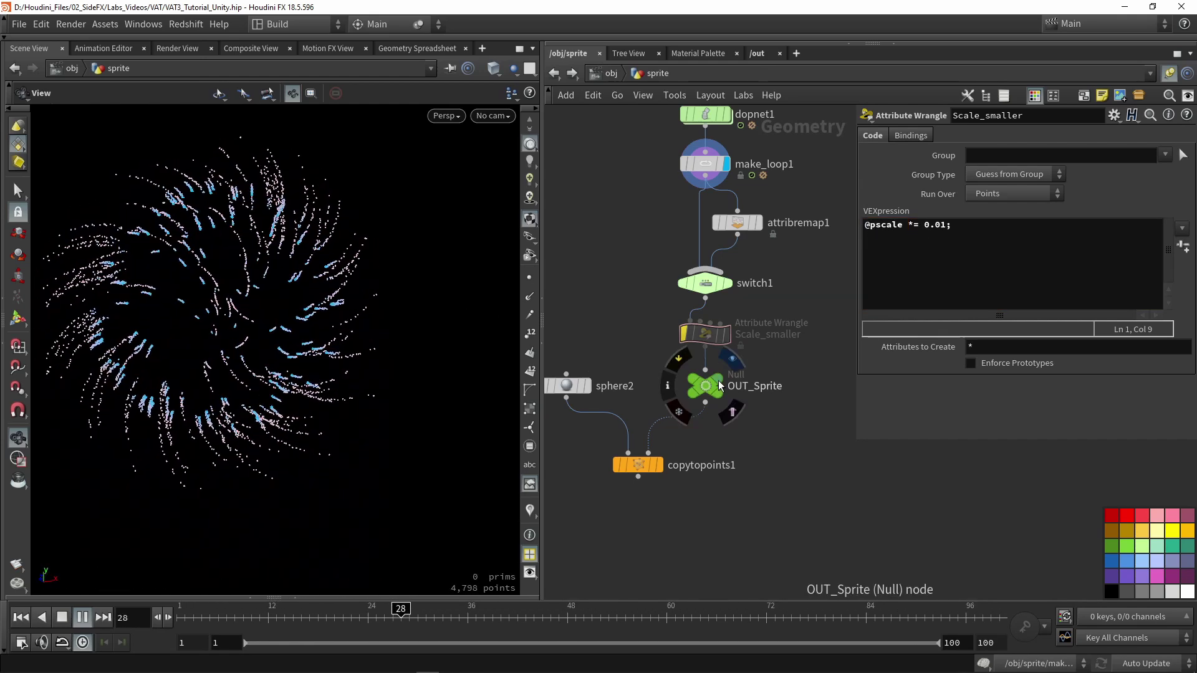
- Display the OUT_Sprite null and go to frame 20 for a closer look at the points
click(717, 385)
click(710, 393)
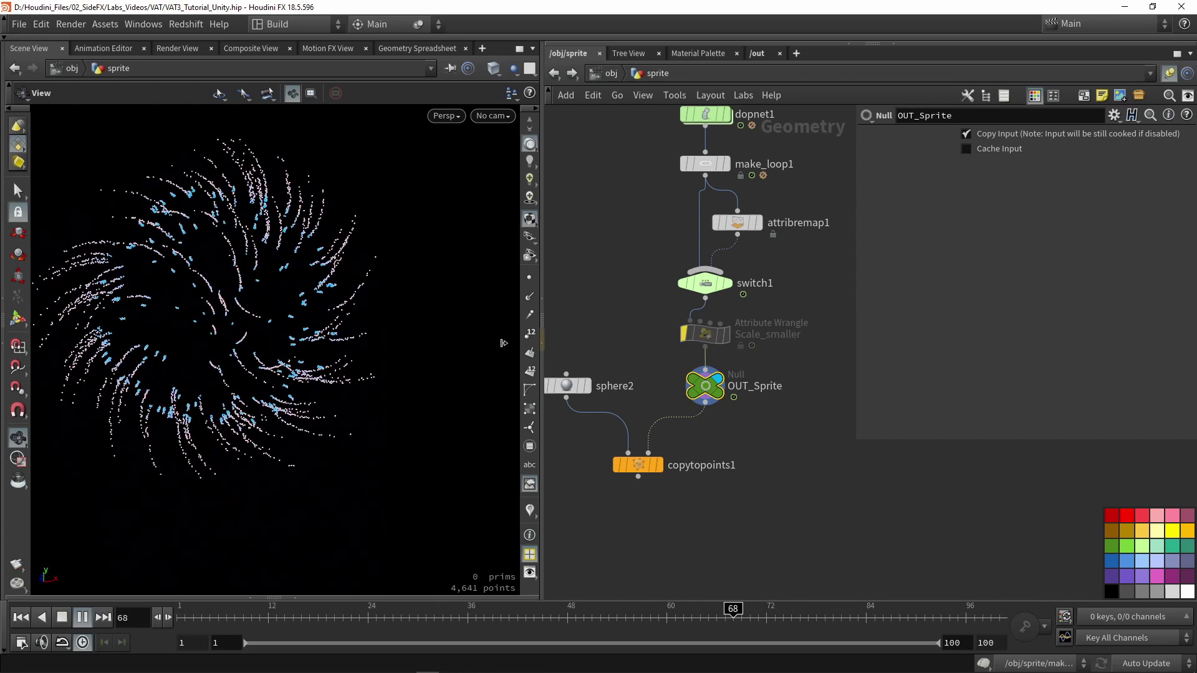
drag(237, 615, 334, 609)
scroll(286, 368, up, 4)
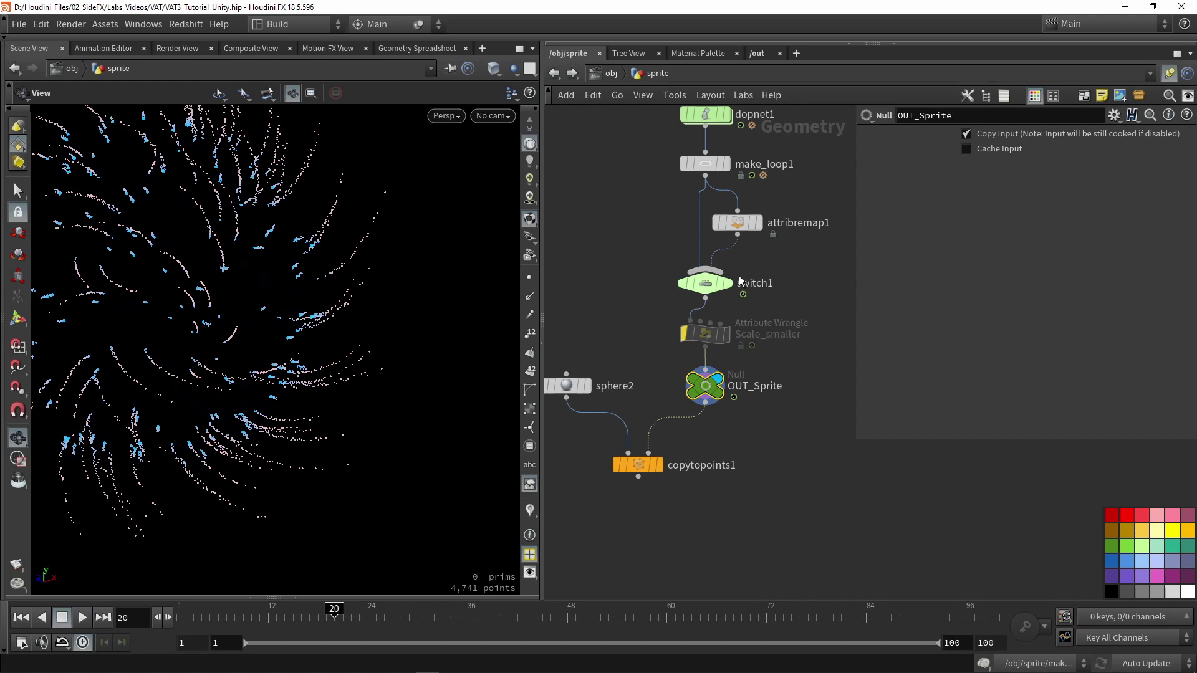
- Display copytopoints1, examine the copied spheres up close, and play the animation
click(659, 465)
click(638, 464)
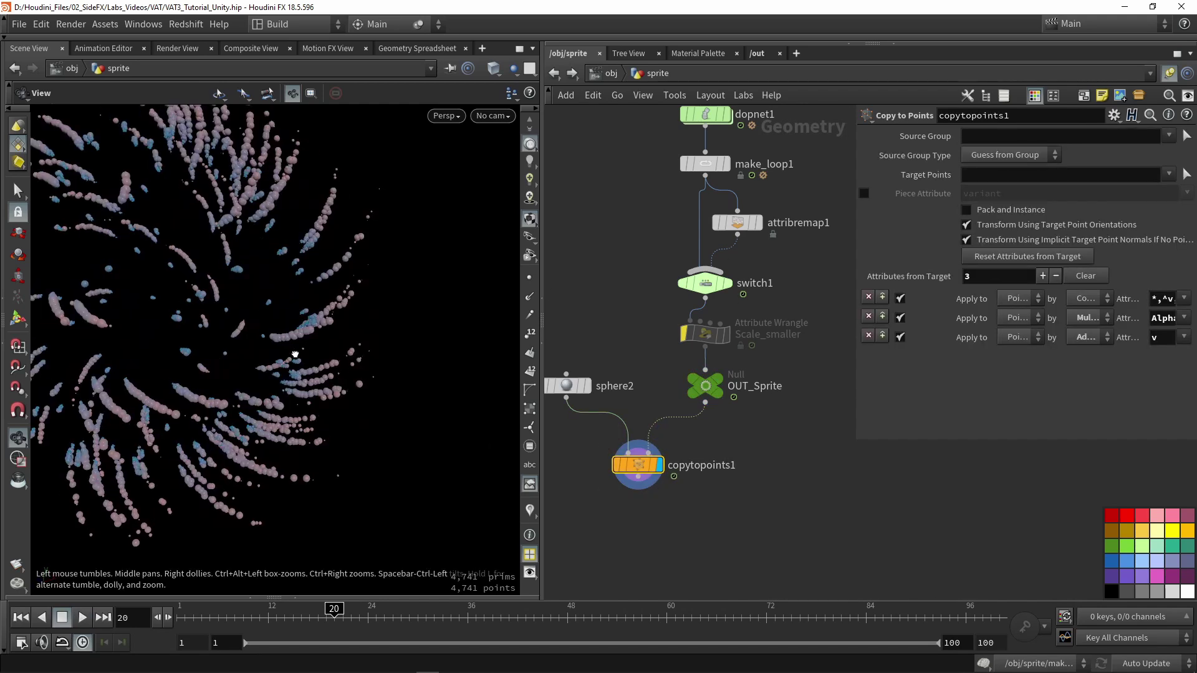
drag(294, 342, 284, 359)
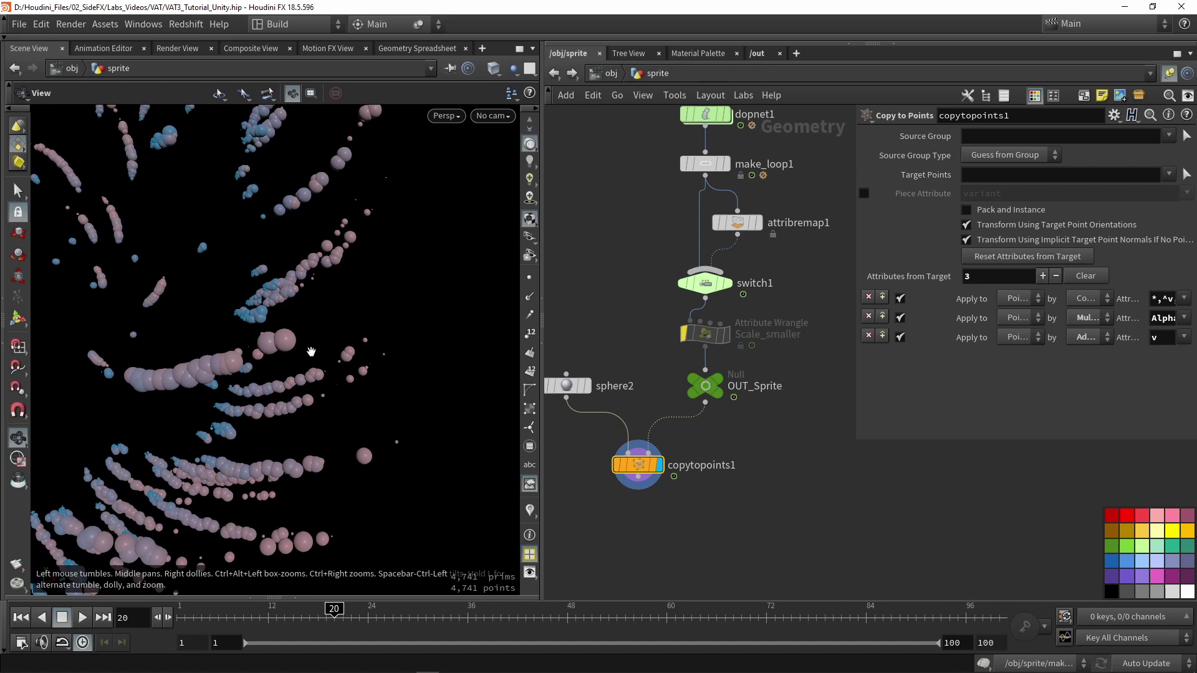
drag(268, 337, 339, 351)
click(82, 618)
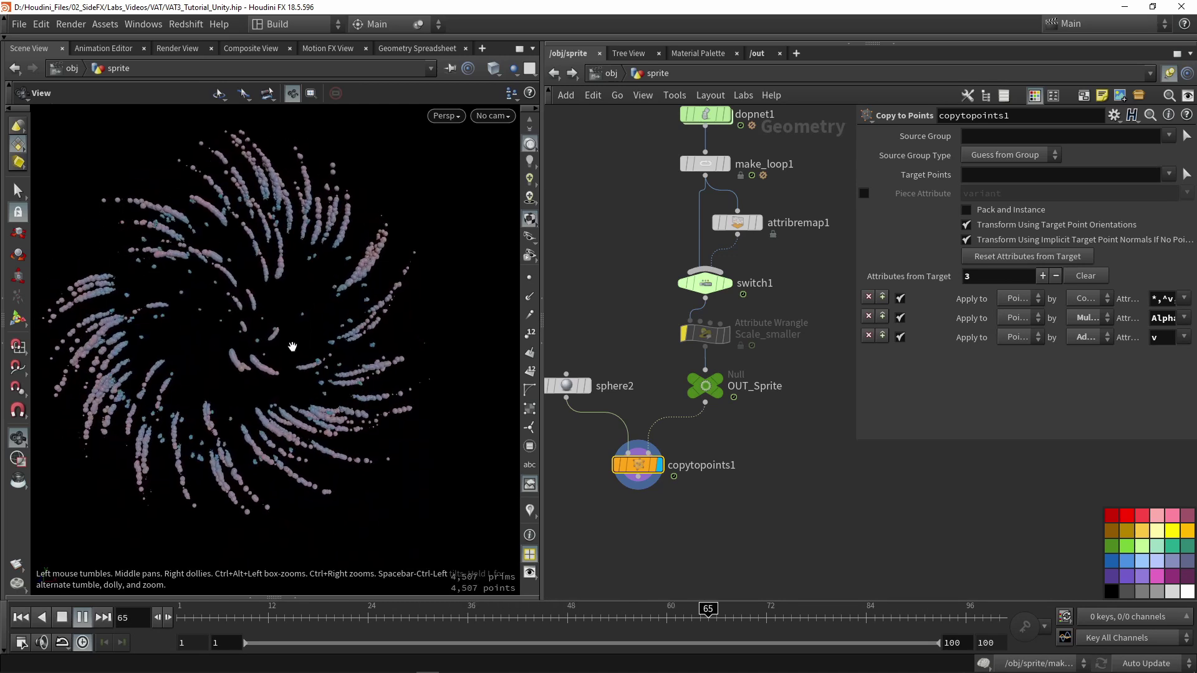
- Display the OUT_Sprite null again and switch to the out network
click(715, 386)
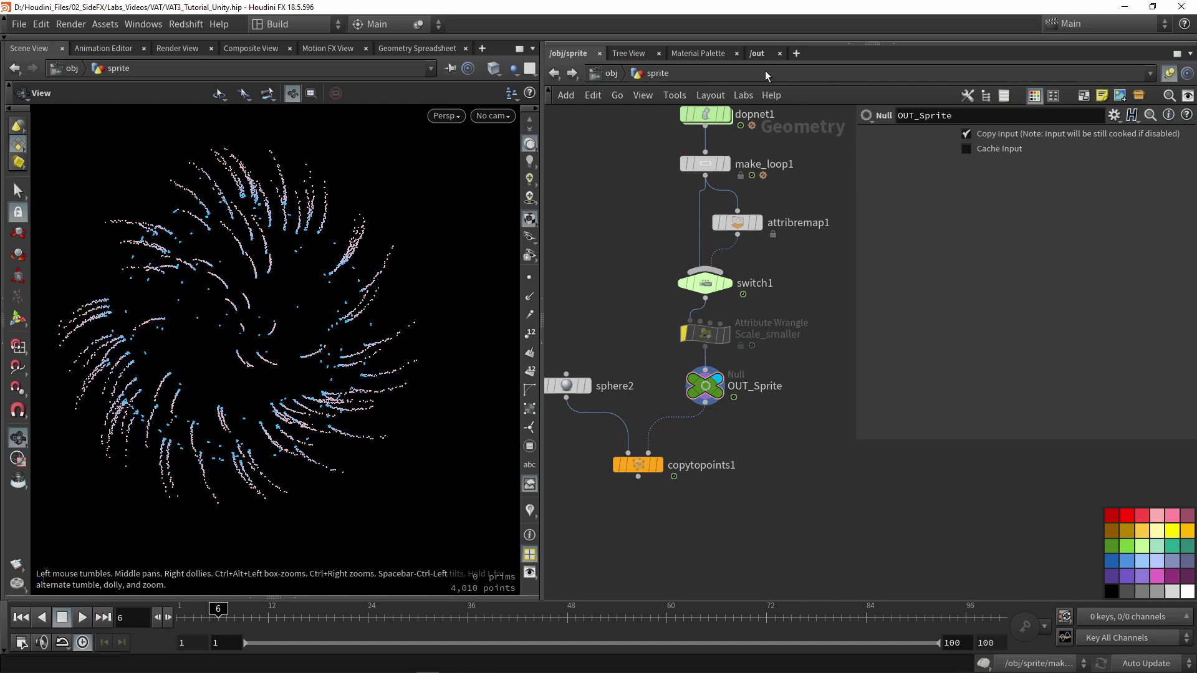
click(758, 54)
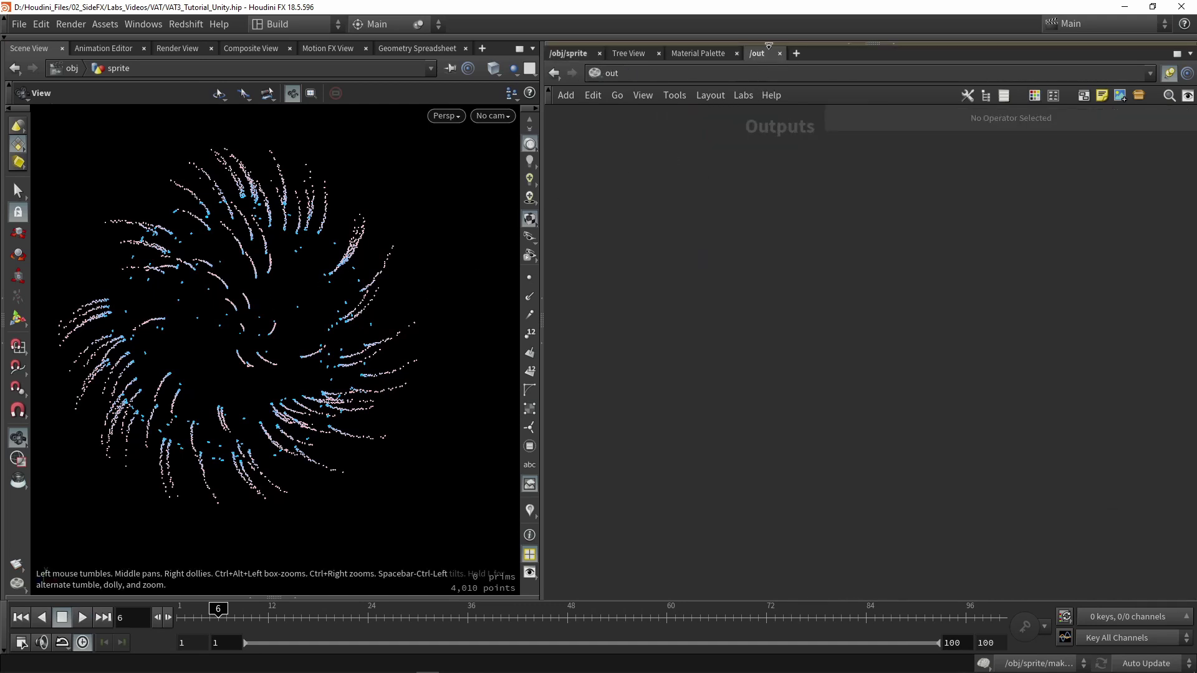
click(796, 53)
mouse_move(823, 85)
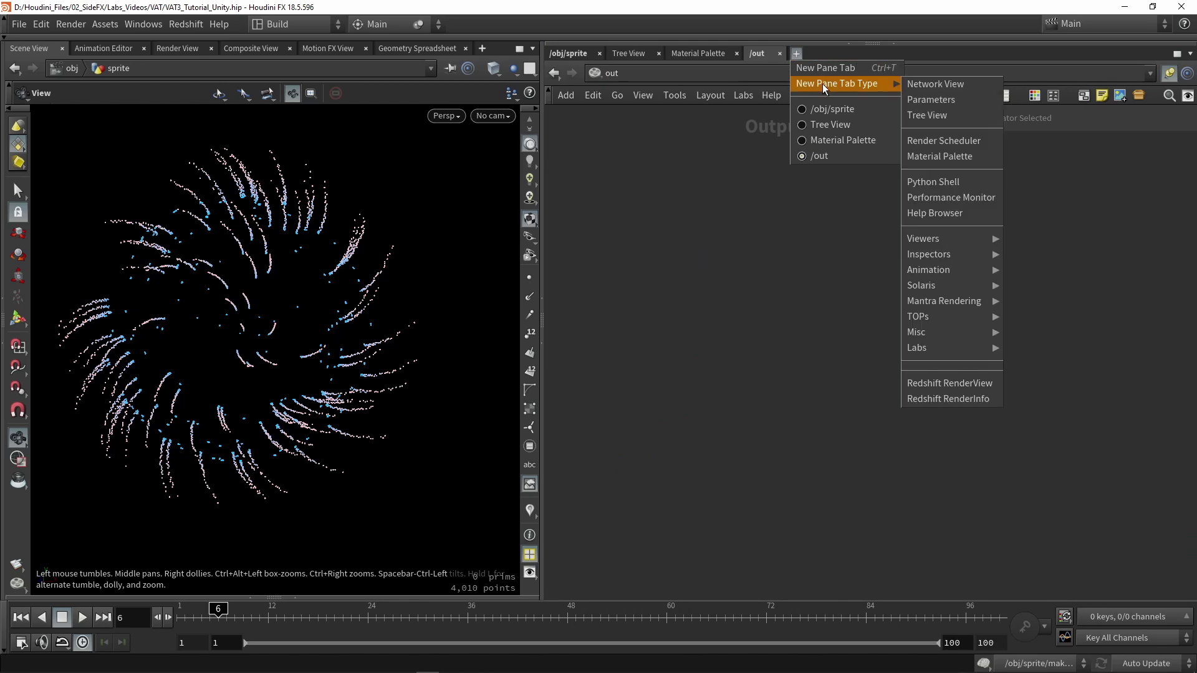
click(989, 88)
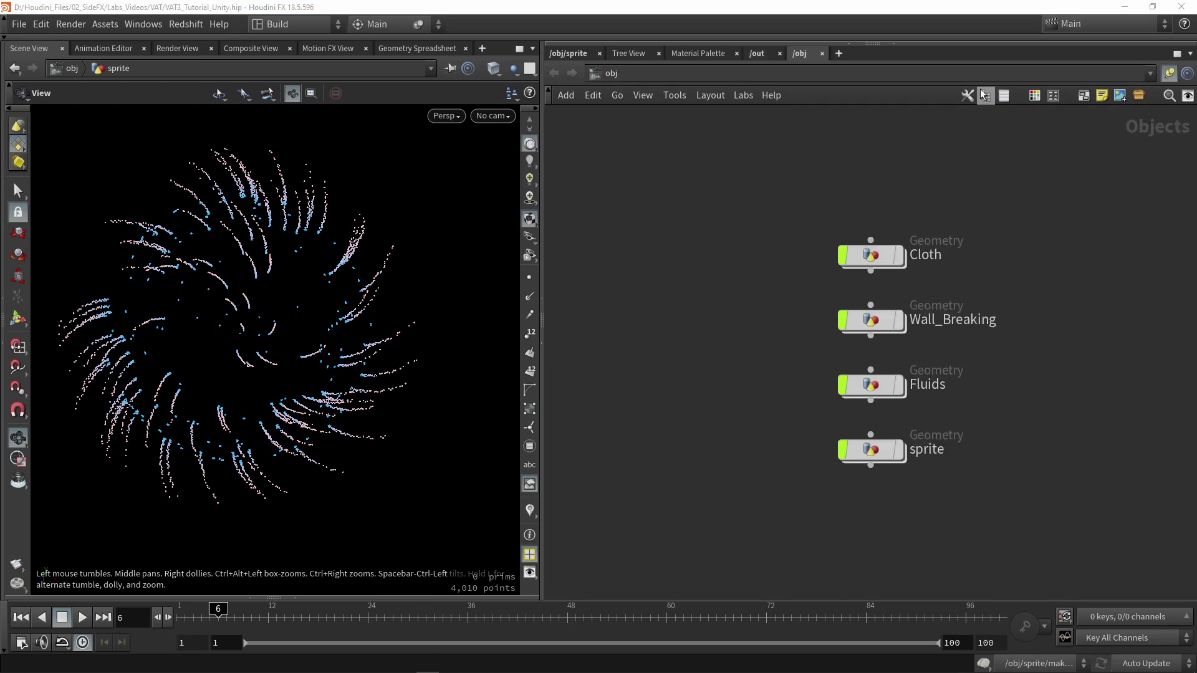
click(674, 73)
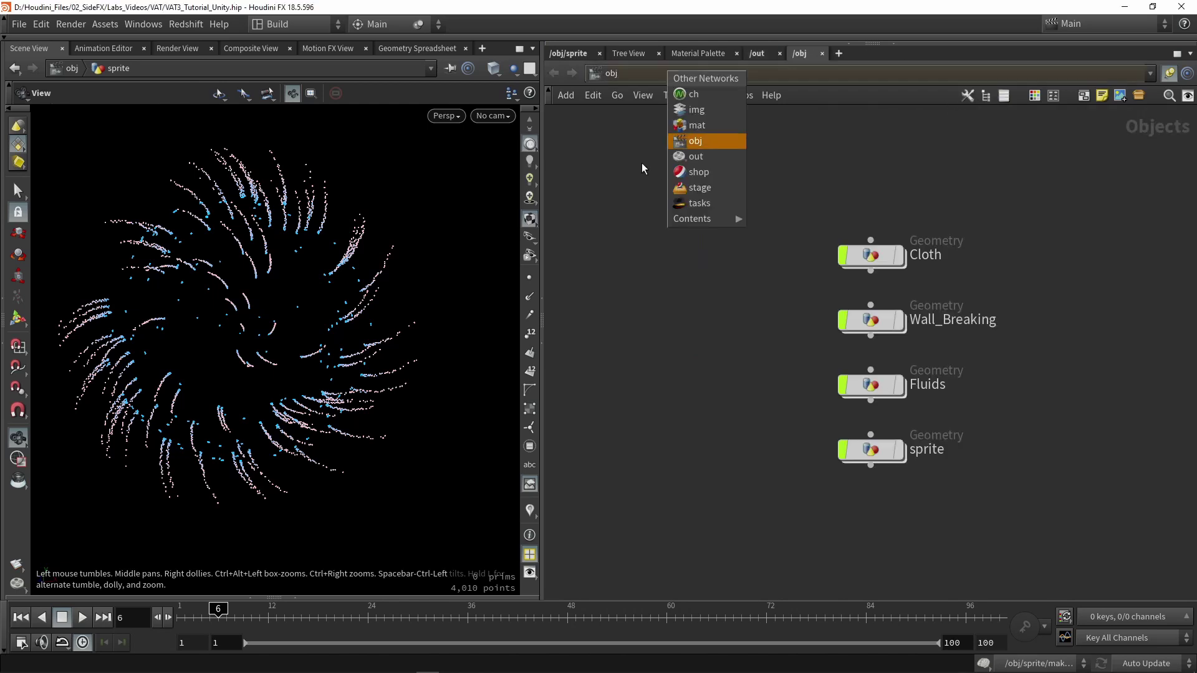
click(822, 53)
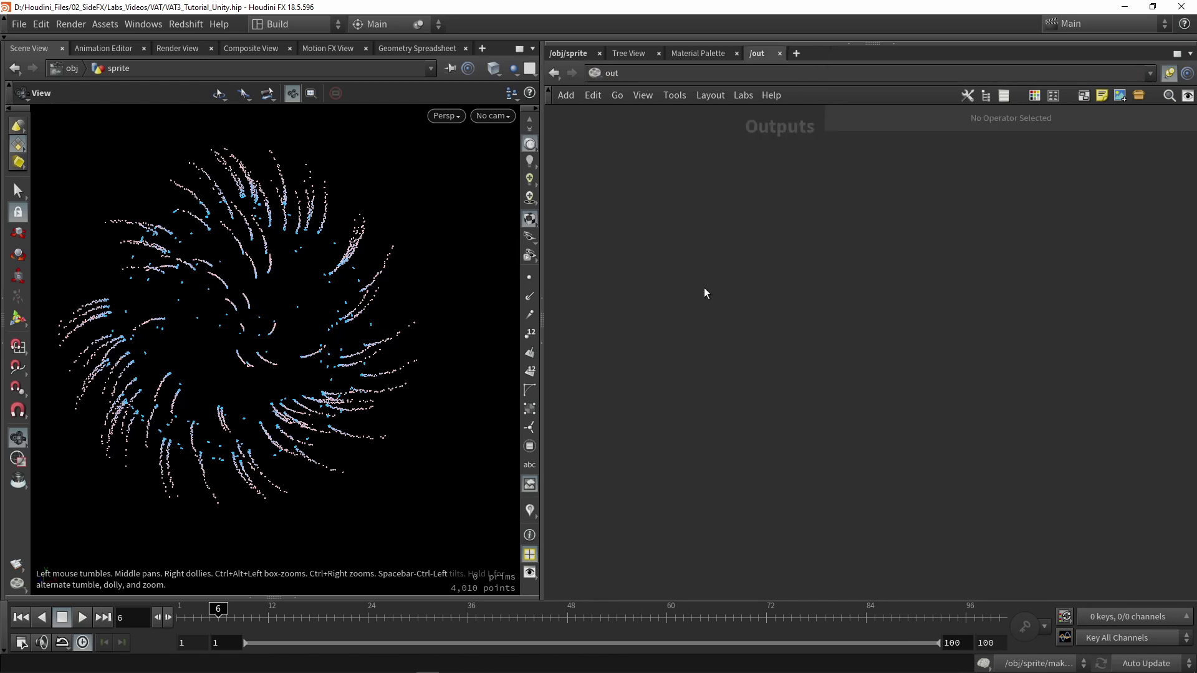
- Add a Labs Vertex Animation Textures node to the out network
key(Tab)
text(ver)
click(944, 312)
click(641, 325)
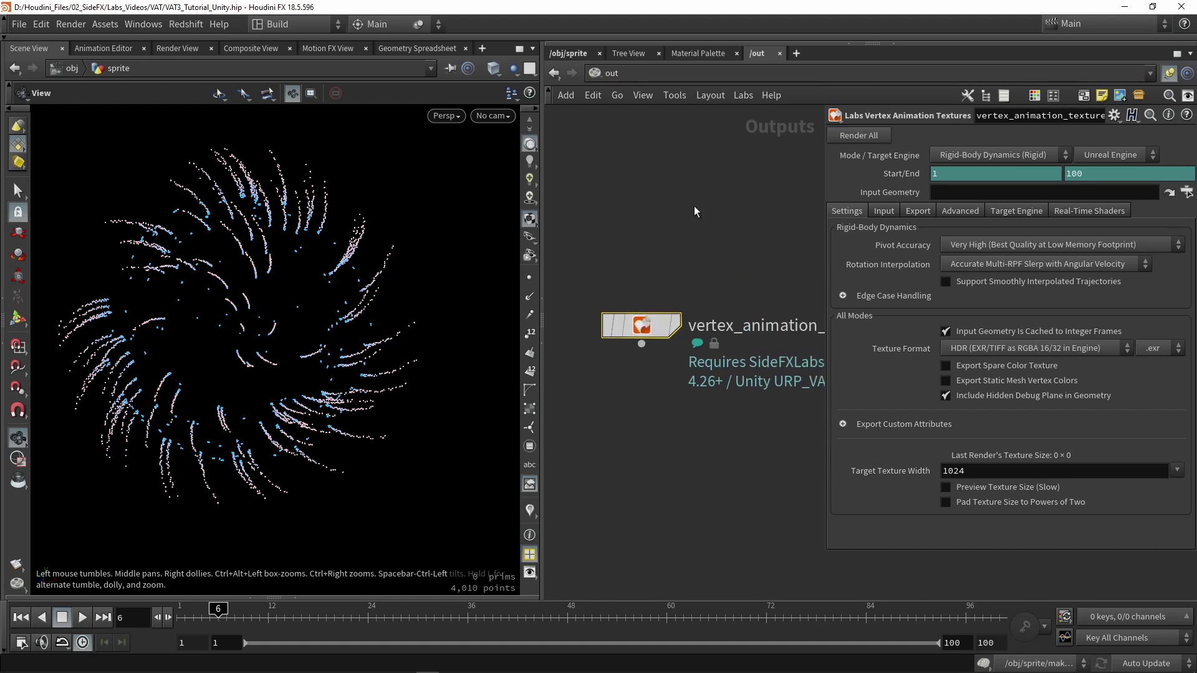
- Set the node's mode to Particle Sprites (Sprite) and its target engine to Unity
click(966, 153)
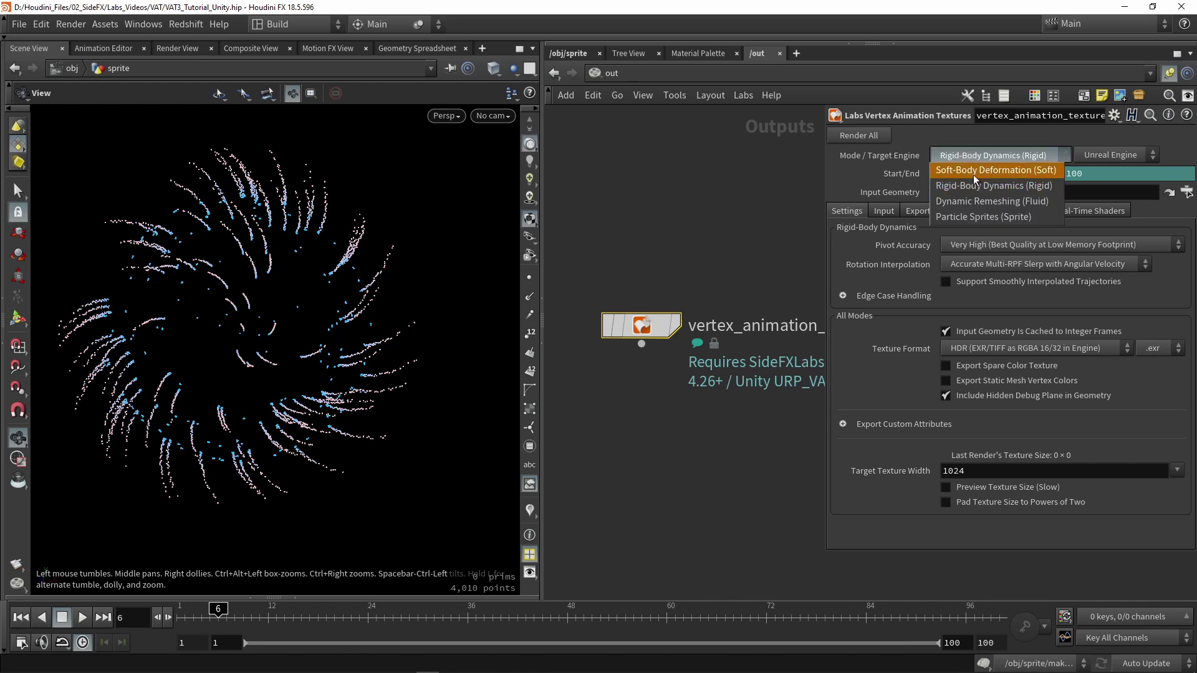
click(999, 216)
click(1119, 154)
click(1114, 185)
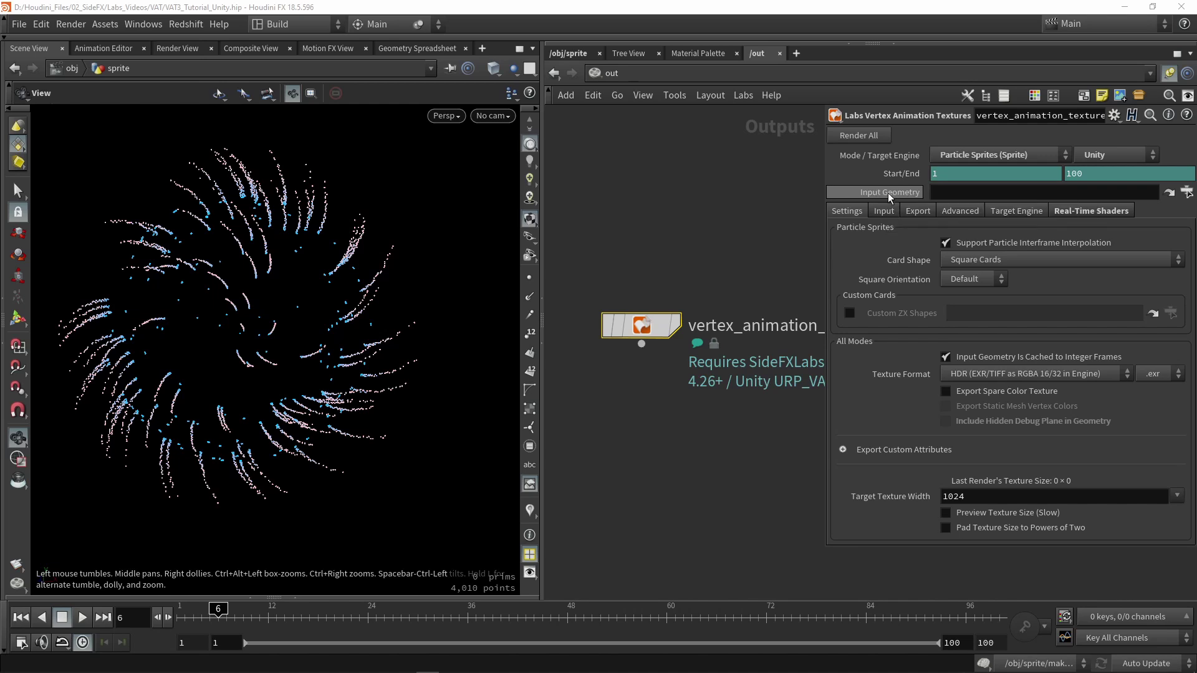
- Set the Vertex Animation Textures node's input geometry to /obj/sprite/OUT_Sprite
click(967, 197)
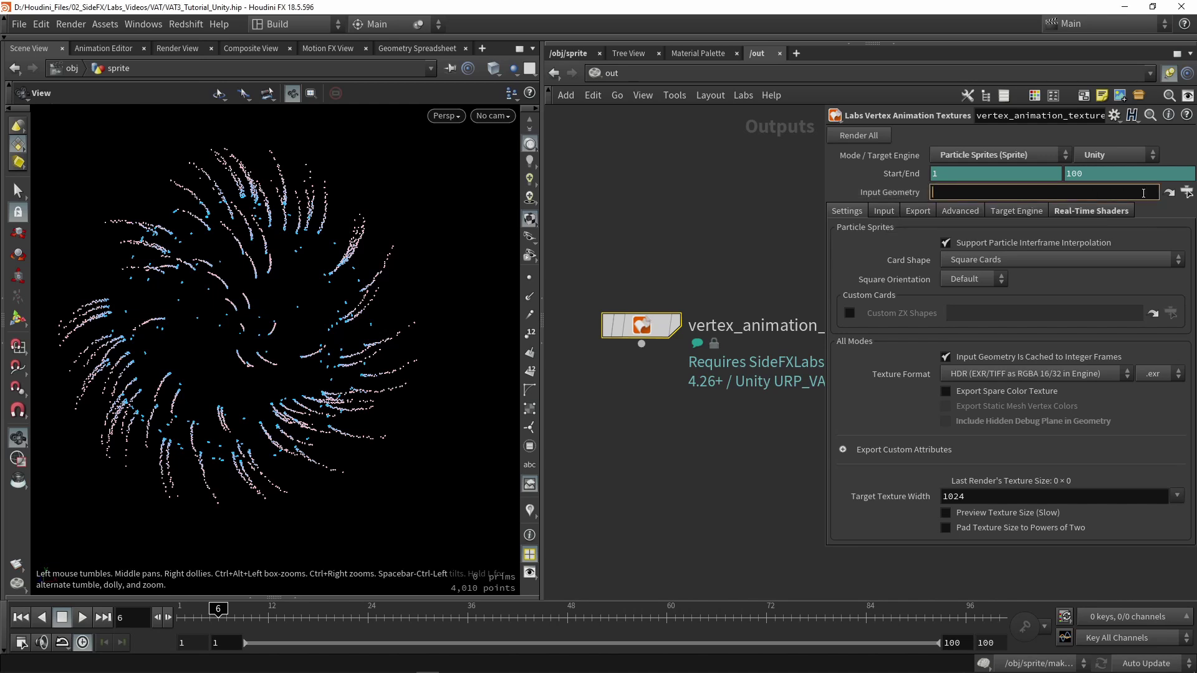
click(1187, 193)
scroll(1127, 175, up, 3)
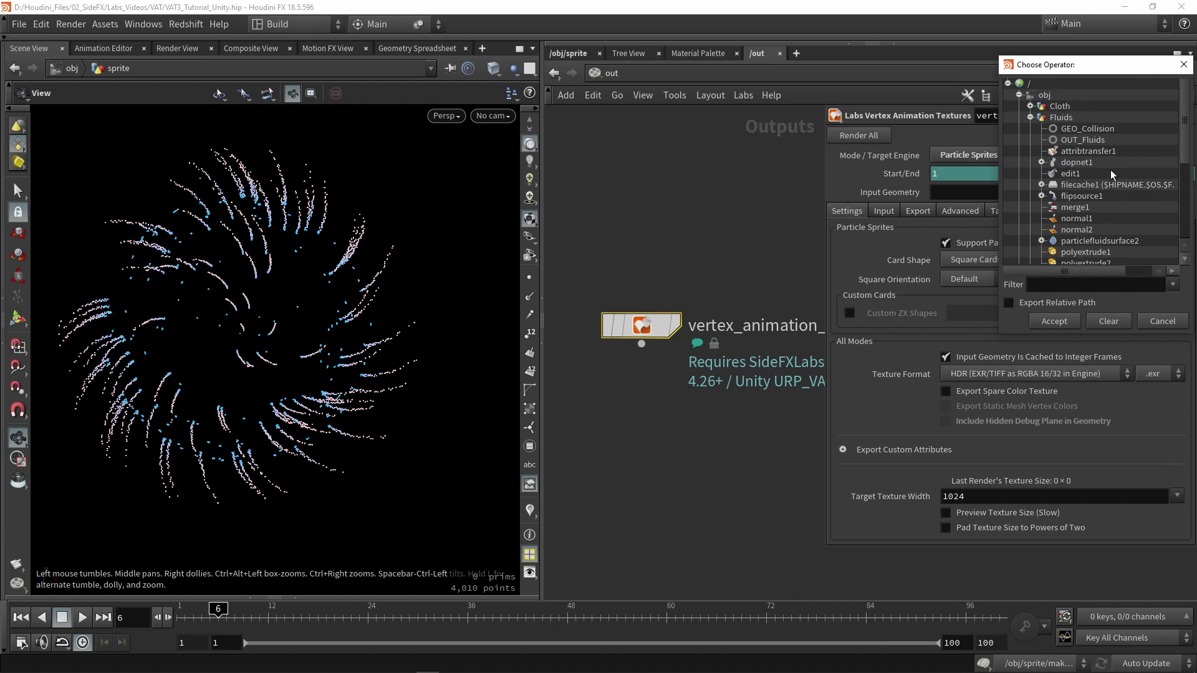
click(1030, 117)
click(1030, 140)
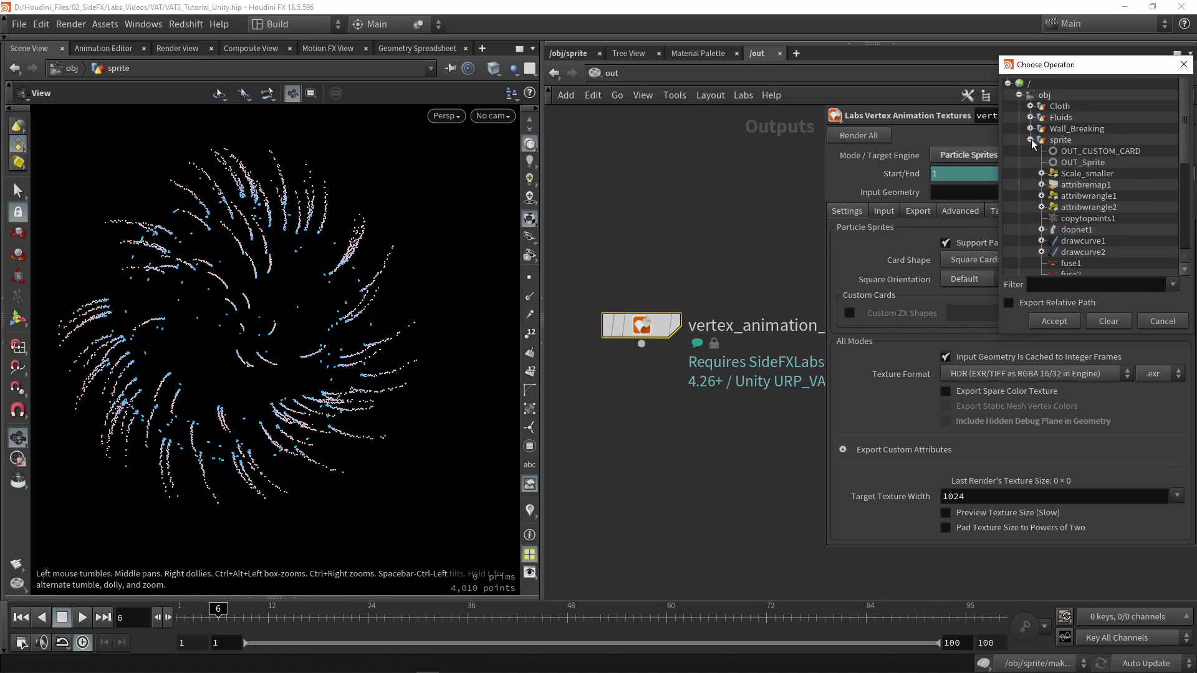
click(1081, 163)
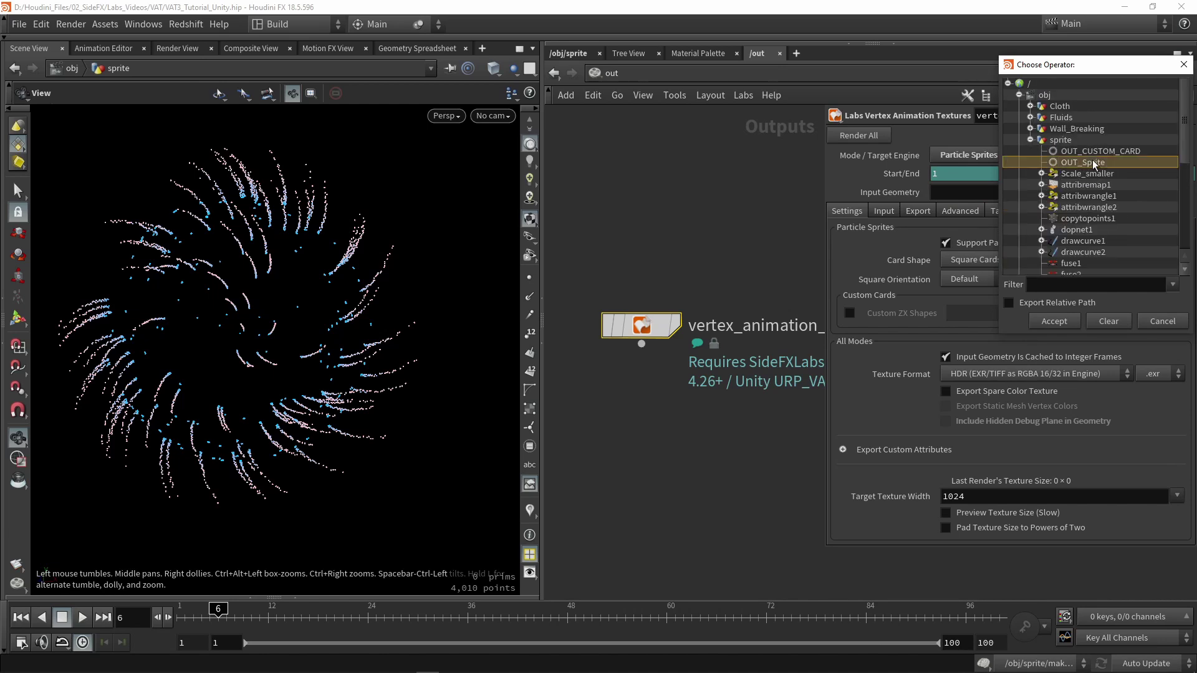
click(1054, 322)
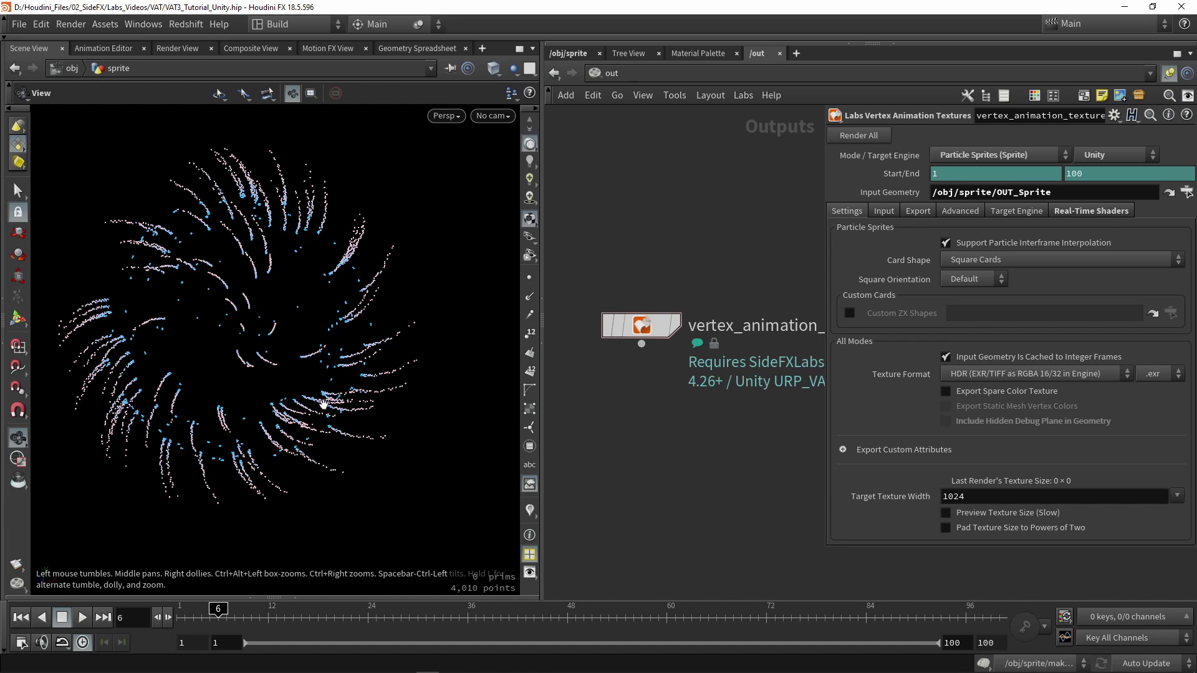
- Review the available card shapes without changing Square Cards, and enable Custom ZX Shapes
click(1031, 259)
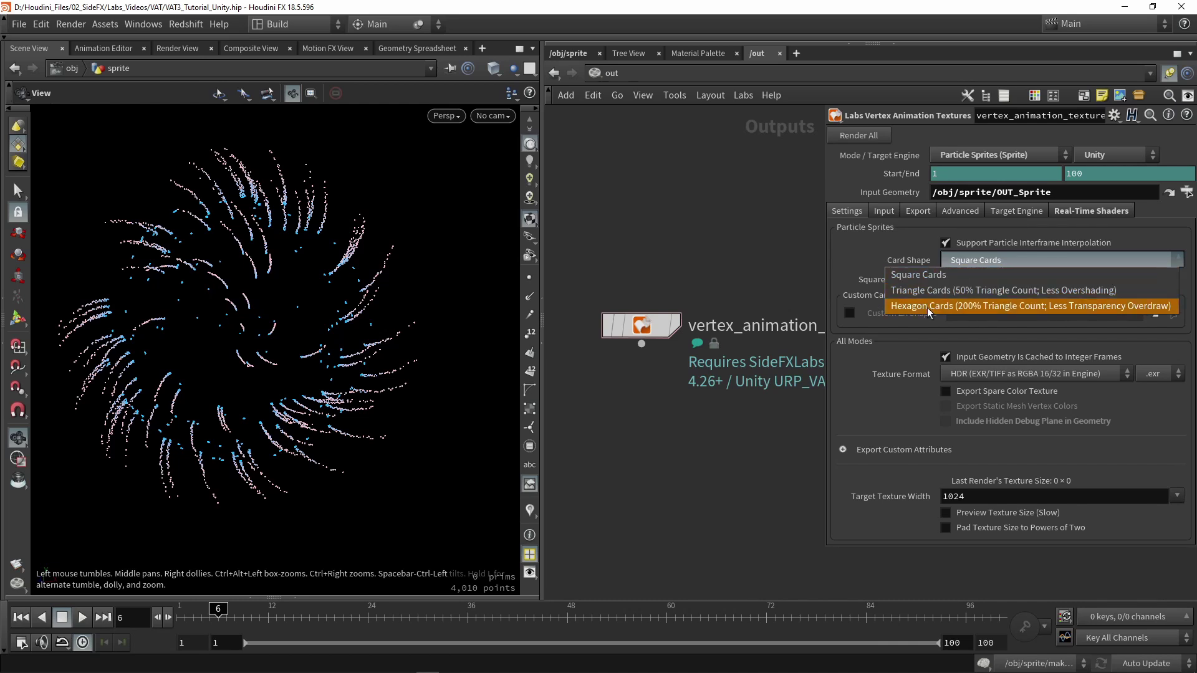
click(862, 262)
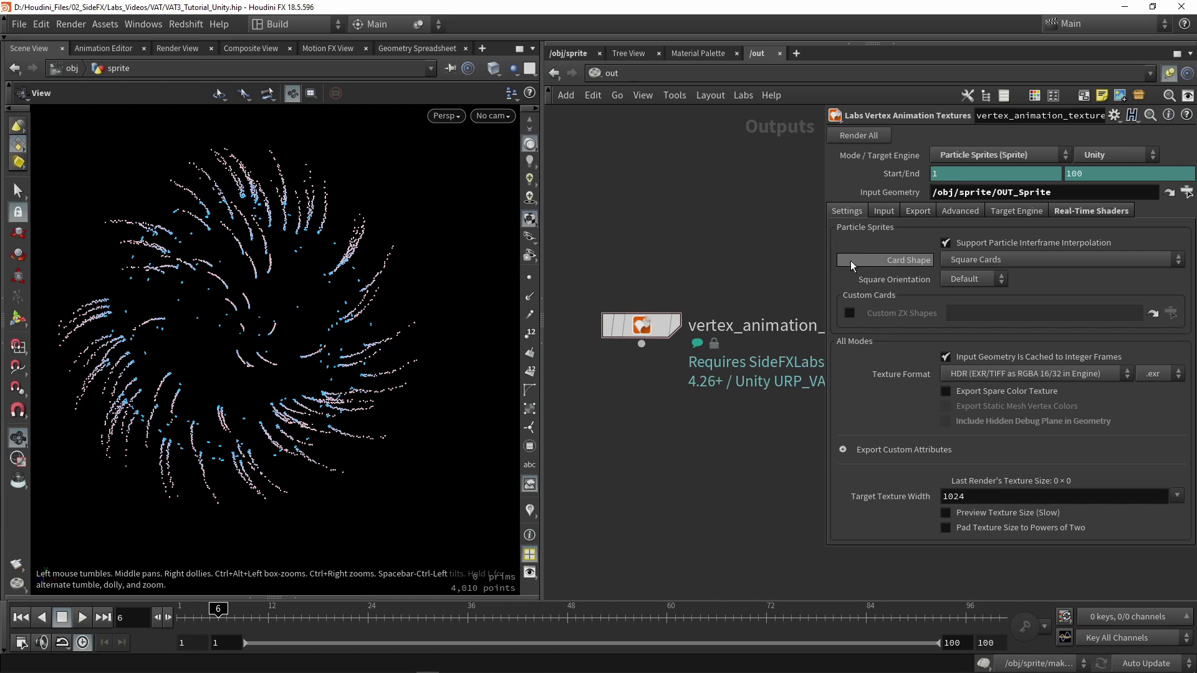
mouse_move(851, 260)
click(848, 313)
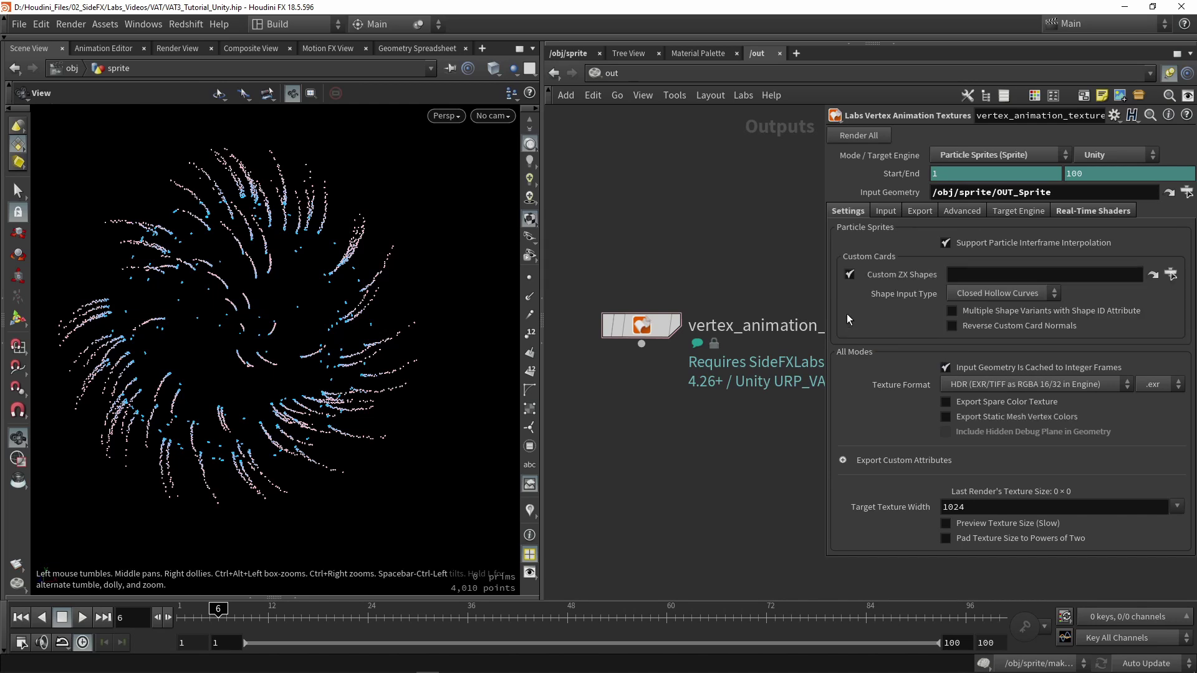
- Display the OUT_CUSTOM_CARD null in the sprite network and examine its curve shapes from several angles
click(572, 53)
scroll(739, 308, down, 3)
scroll(745, 340, up, 5)
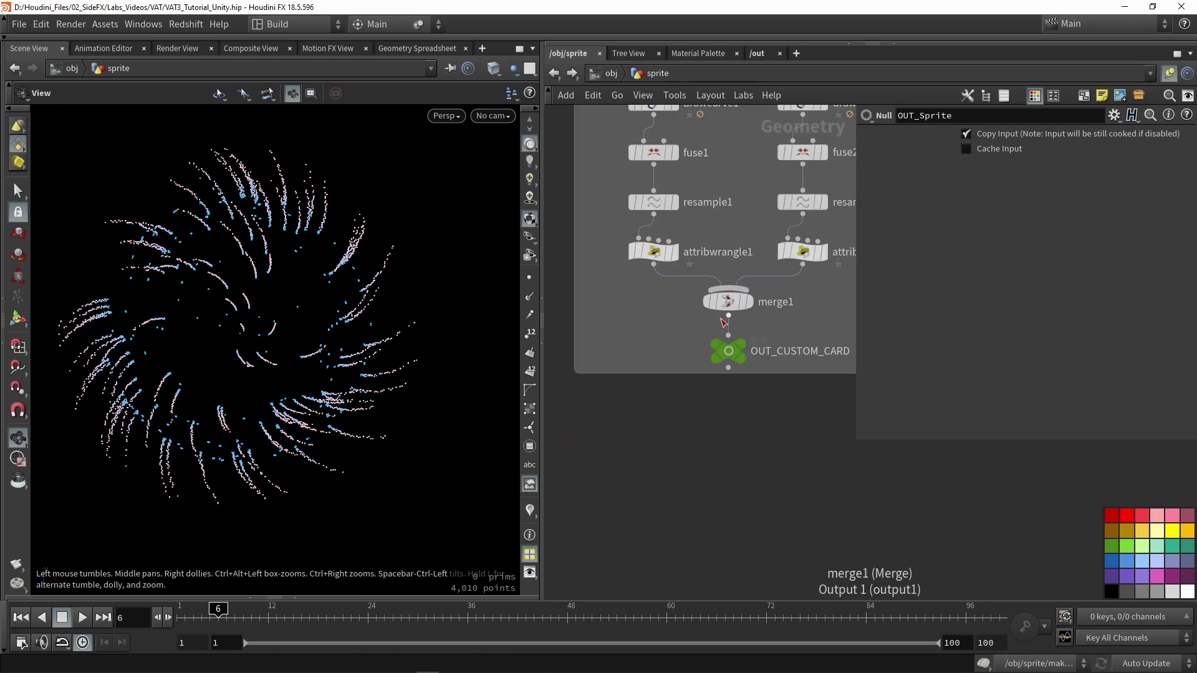
key(r)
click(734, 350)
drag(210, 352, 303, 368)
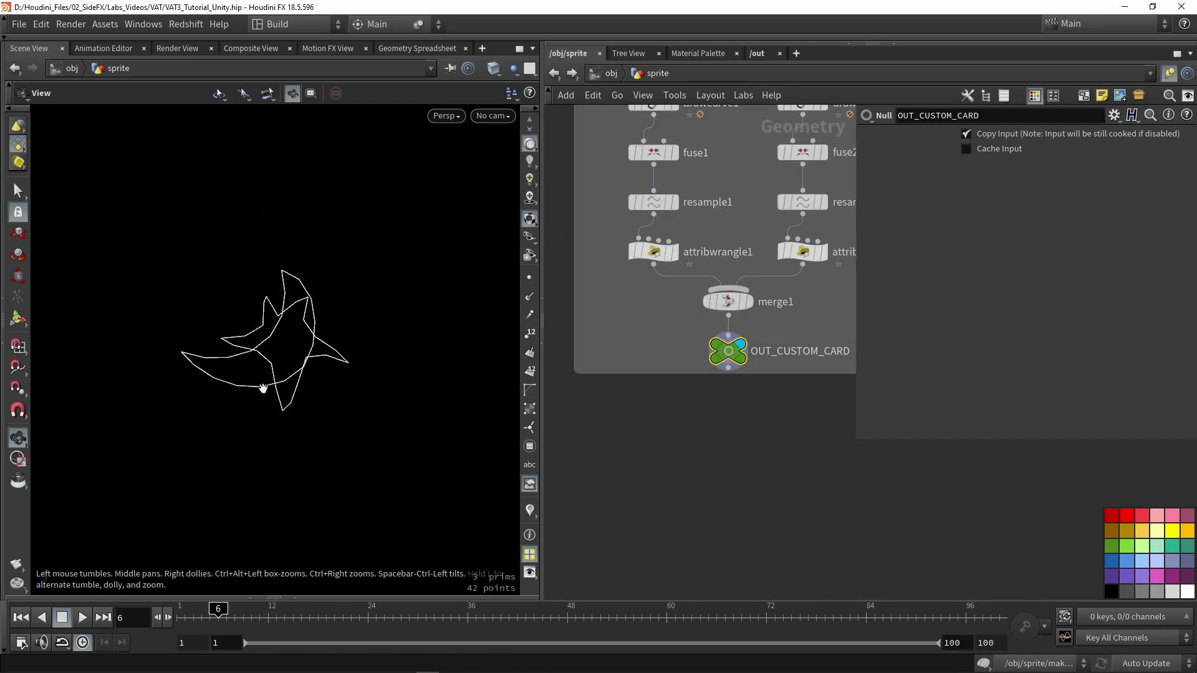
drag(288, 307, 344, 341)
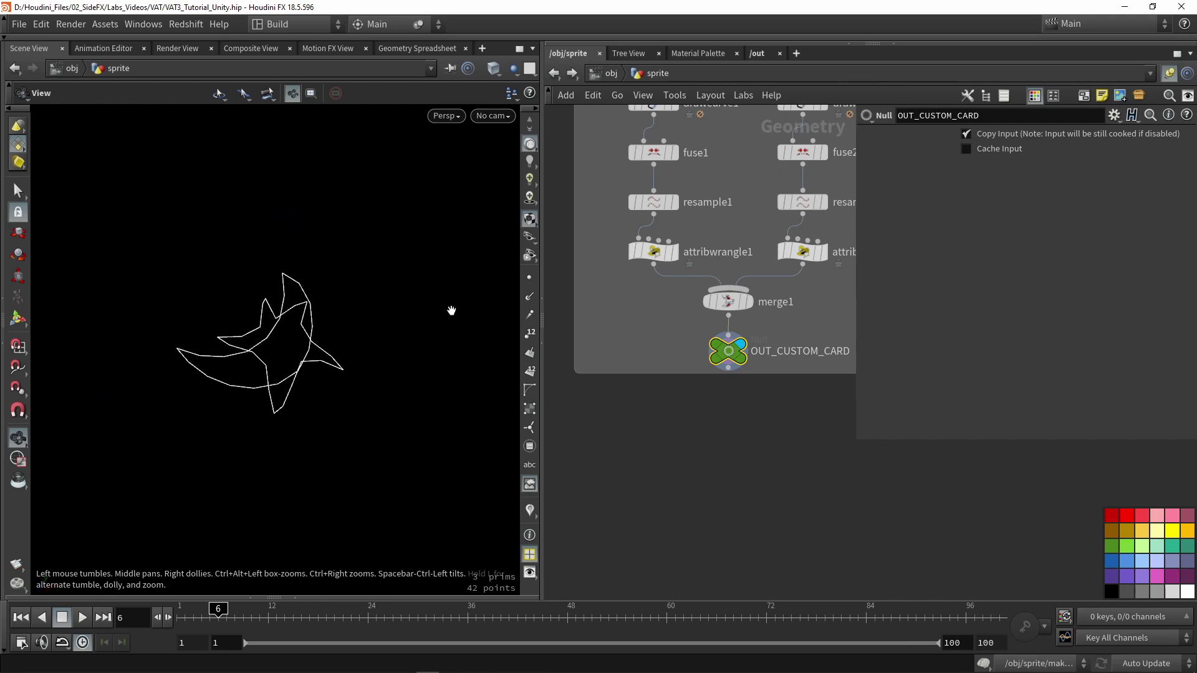
key(c)
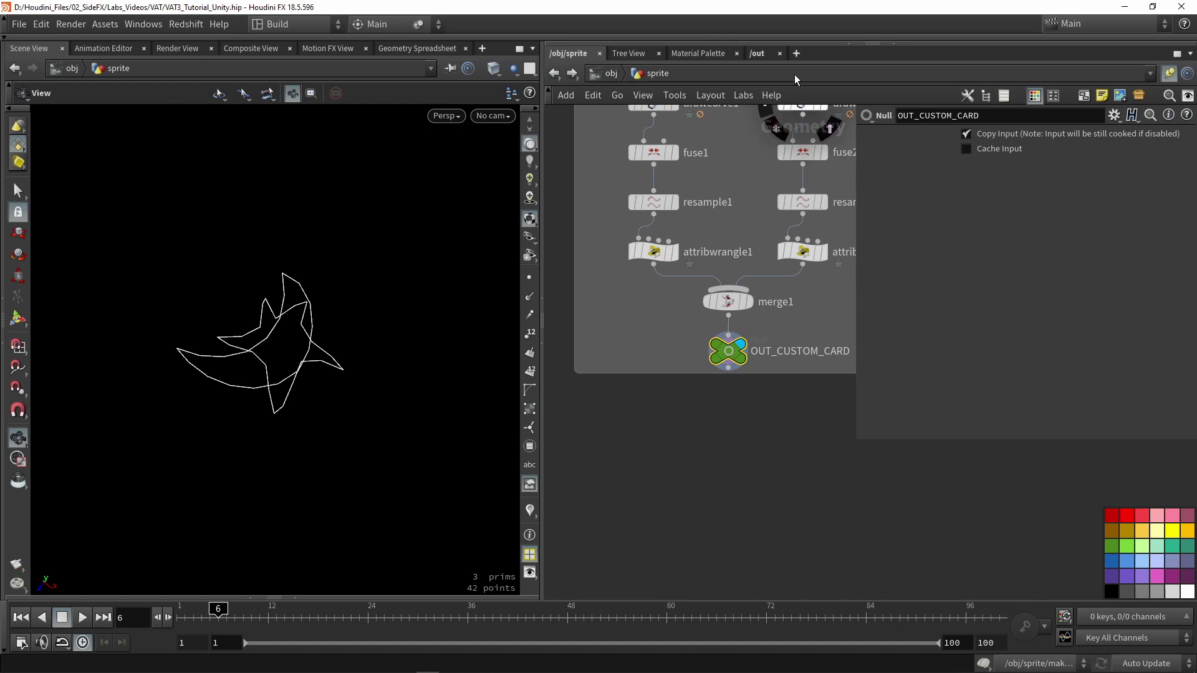
- Set the Custom ZX Shapes source of the Vertex Animation Textures node to /obj/sprite/OUT_CUSTOM_CARD
click(758, 53)
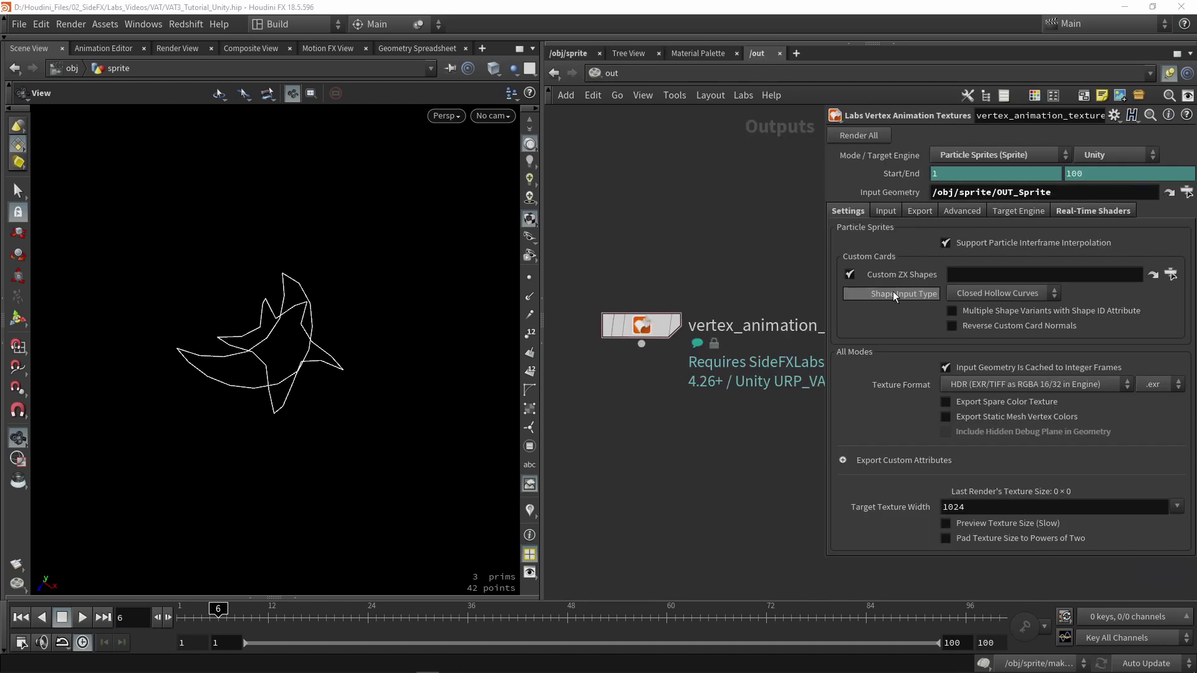
click(1171, 275)
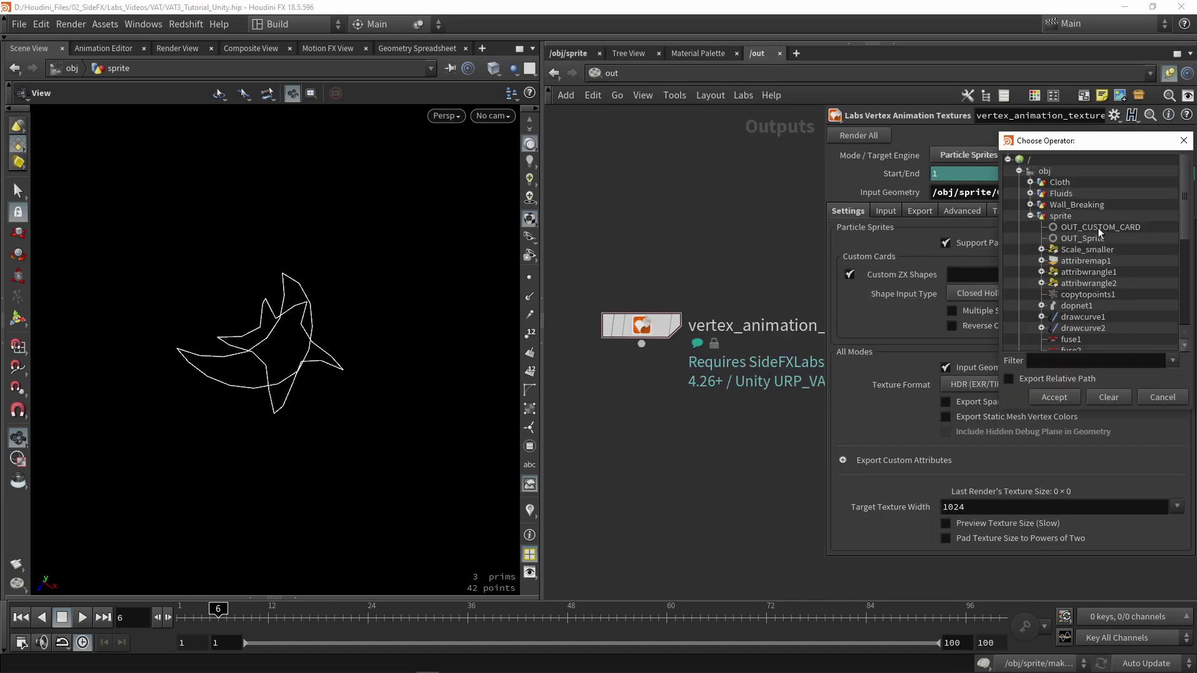
click(1112, 228)
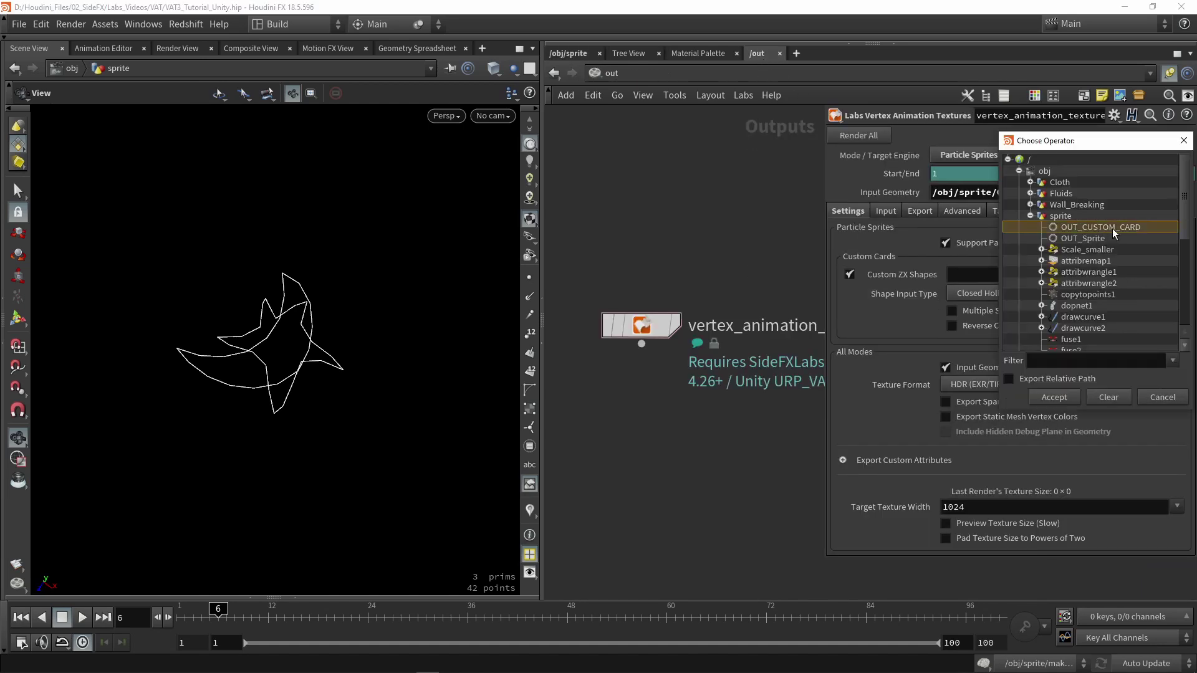
click(1076, 395)
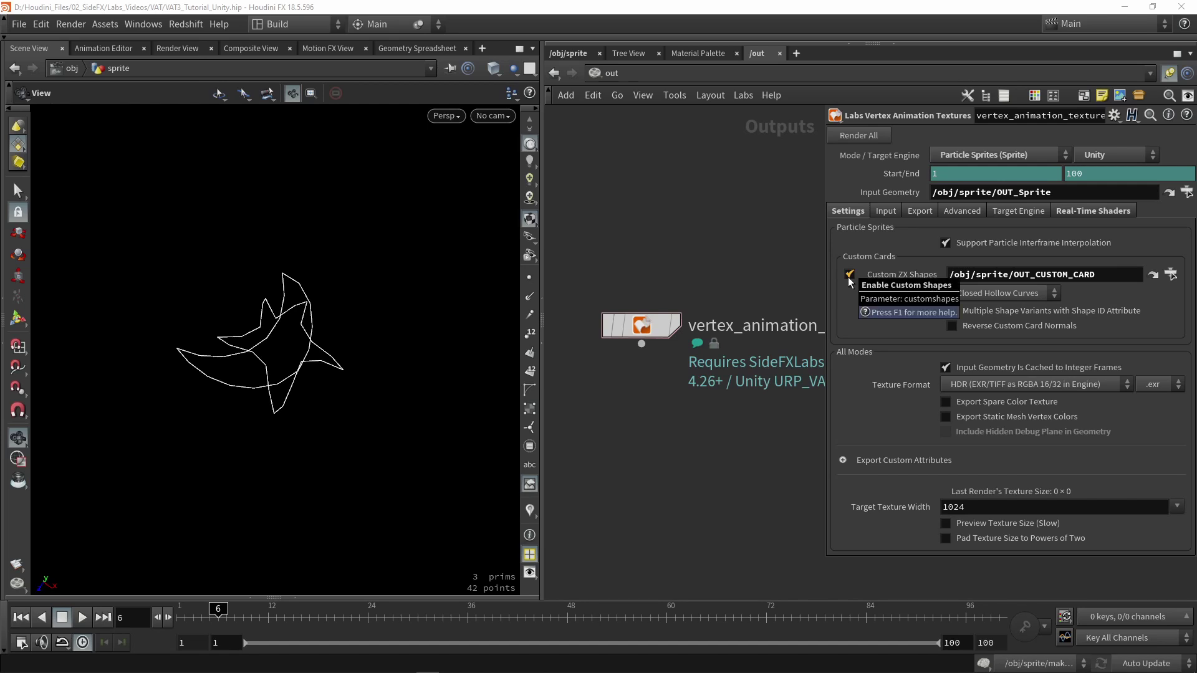
- Examine the shape_id and shape_weight expressions in attribwrangle1 and attribwrangle2 of the sprite network
click(567, 53)
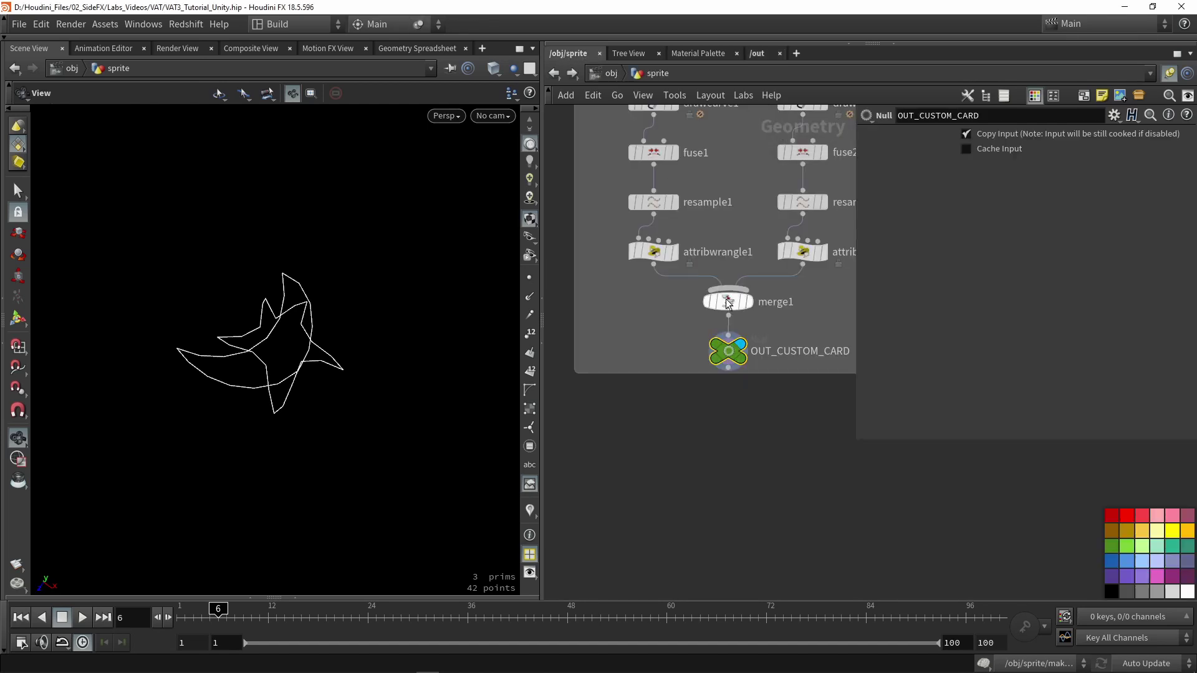
key(h)
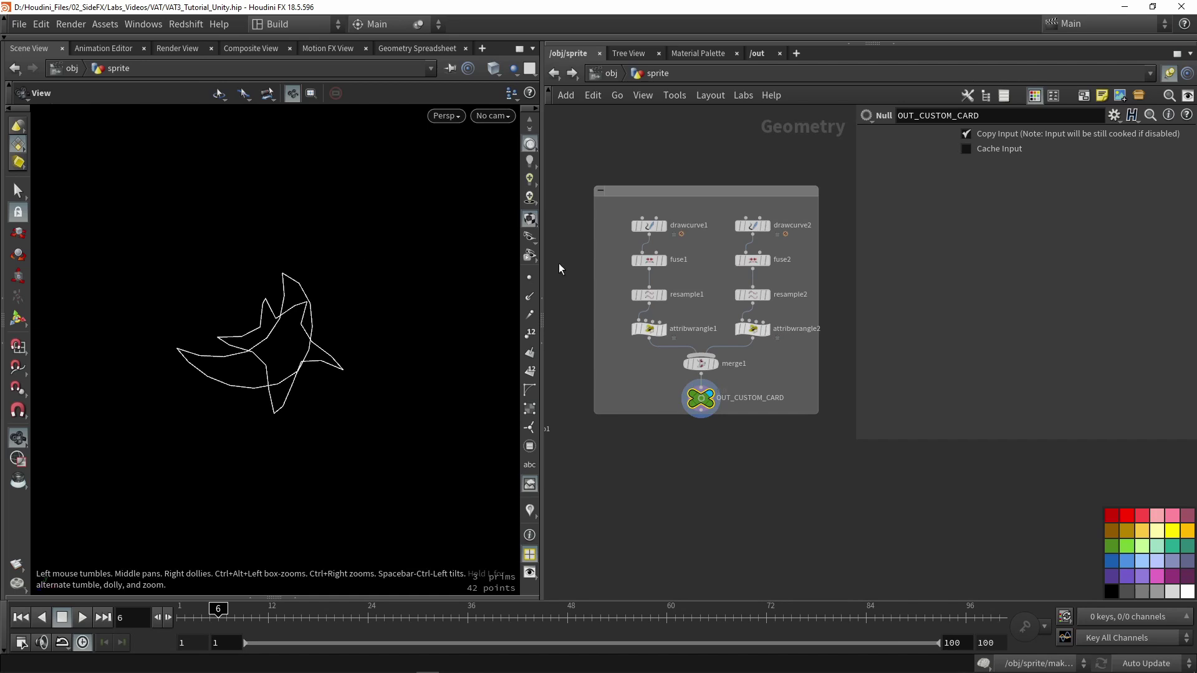
scroll(649, 329, up, 2)
click(648, 329)
click(1016, 239)
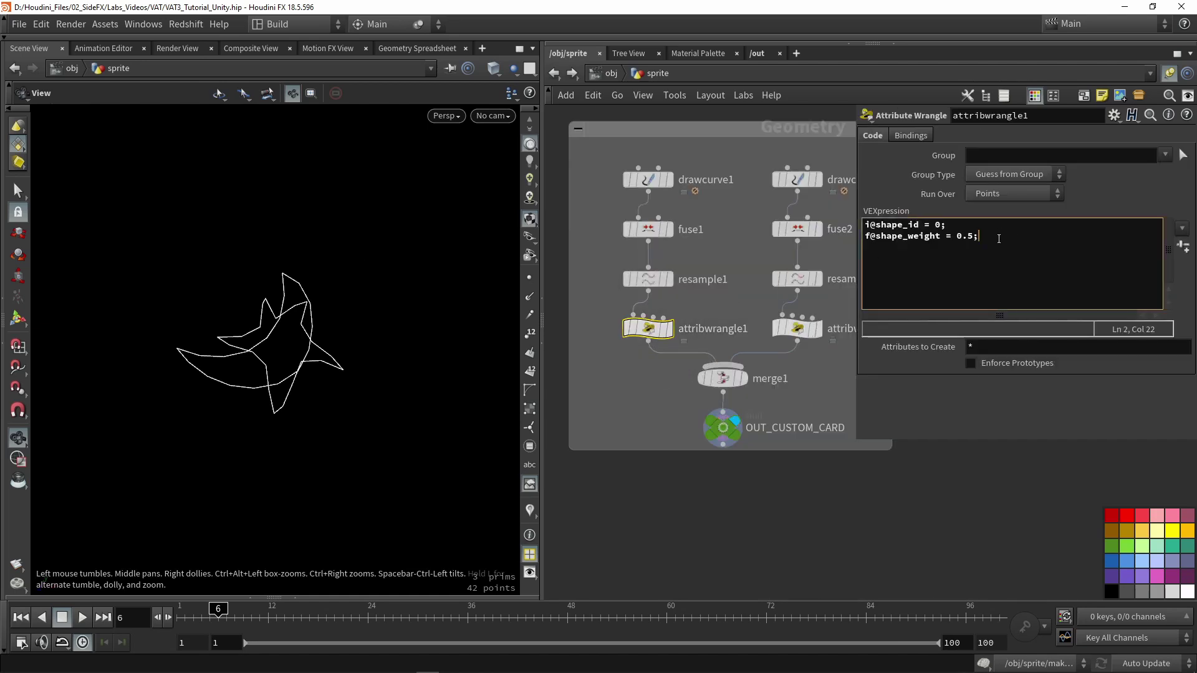
key(ctrl+a)
click(905, 251)
double_click(884, 224)
drag(925, 235, 876, 235)
click(798, 331)
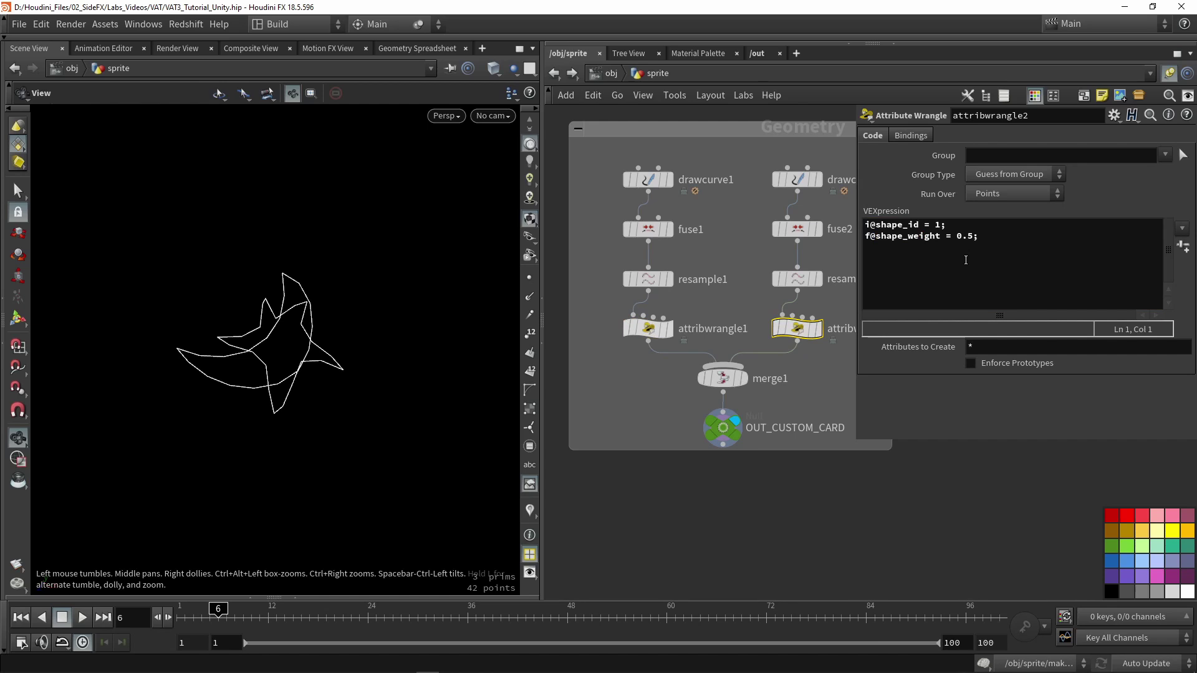
- Disable Custom ZX Shapes and Input Geometry Is Cached to Integer Frames on the Vertex Animation Textures node
click(756, 54)
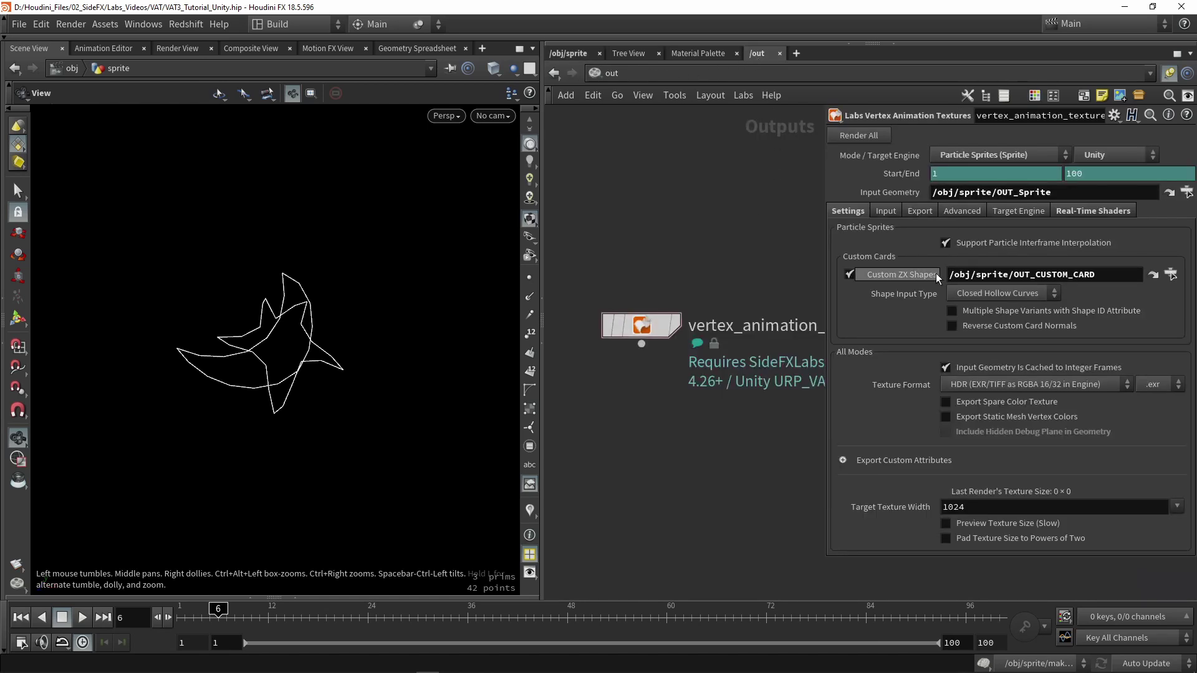
click(849, 275)
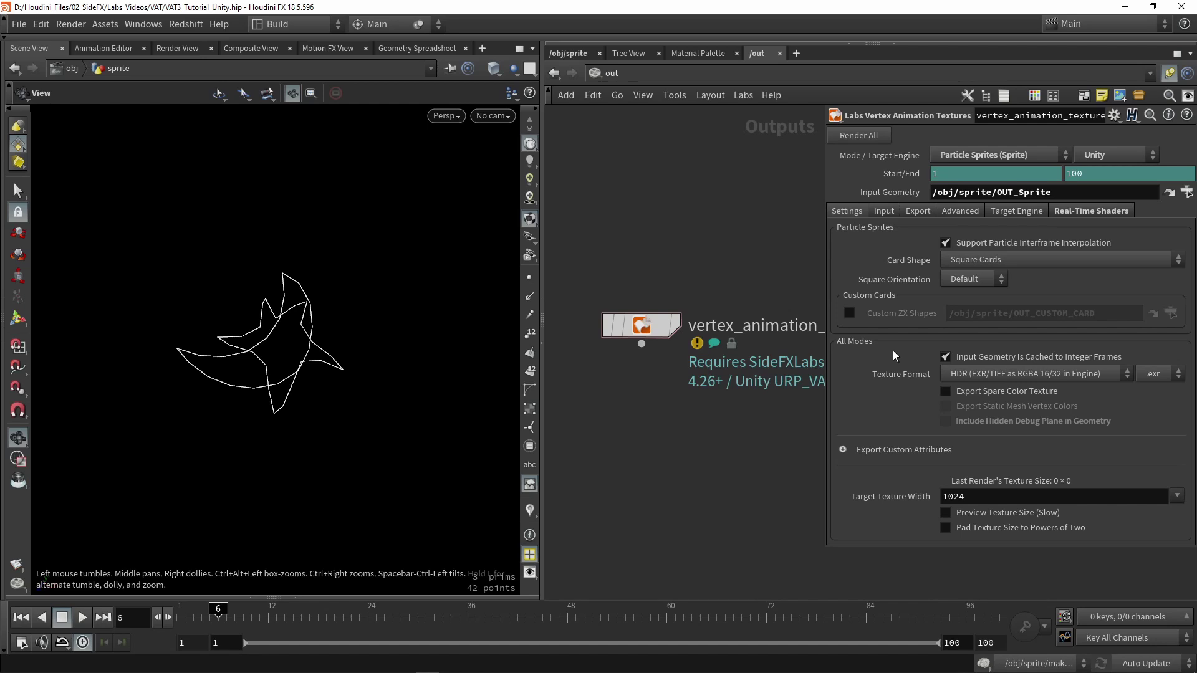
click(978, 355)
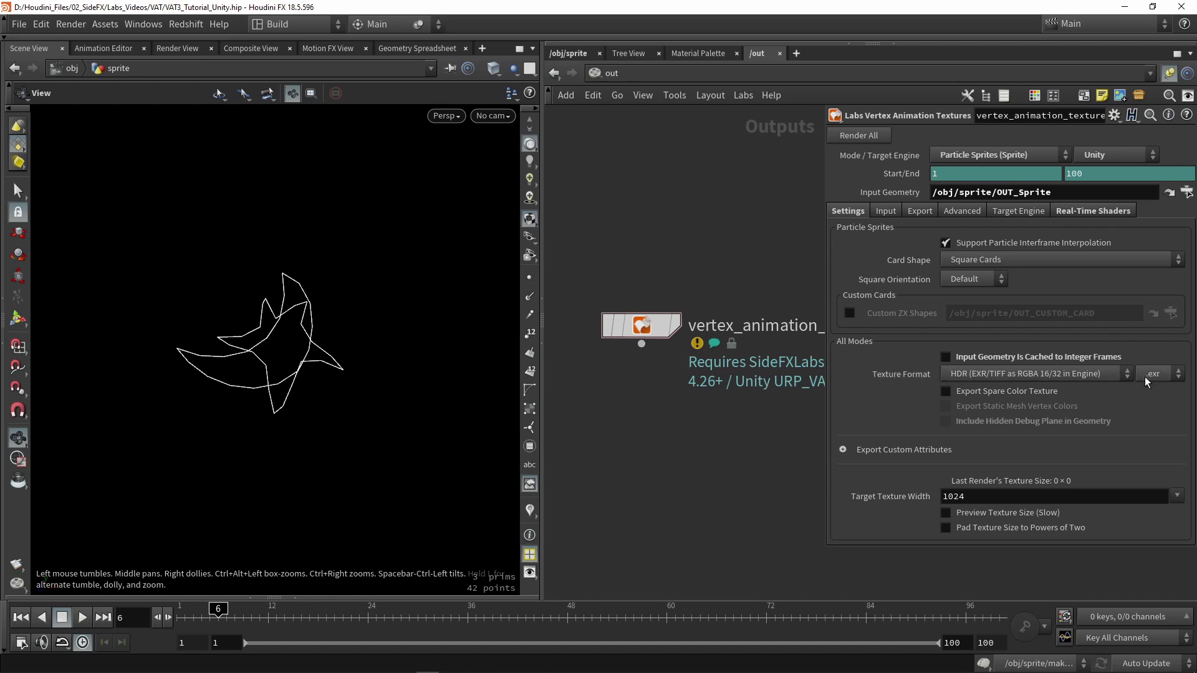
- Review the texture file format choices, the custom attribute export settings and the node's input attribute requirements
click(1161, 378)
click(1156, 378)
click(900, 448)
scroll(896, 495, down, 1)
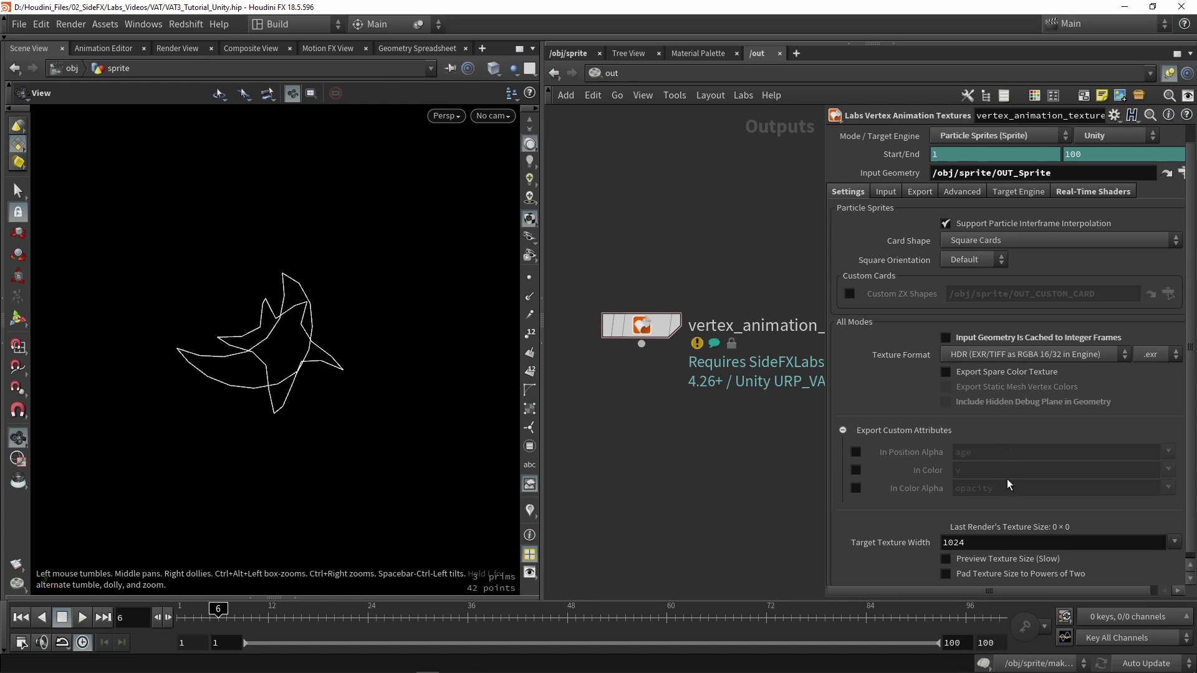
click(900, 432)
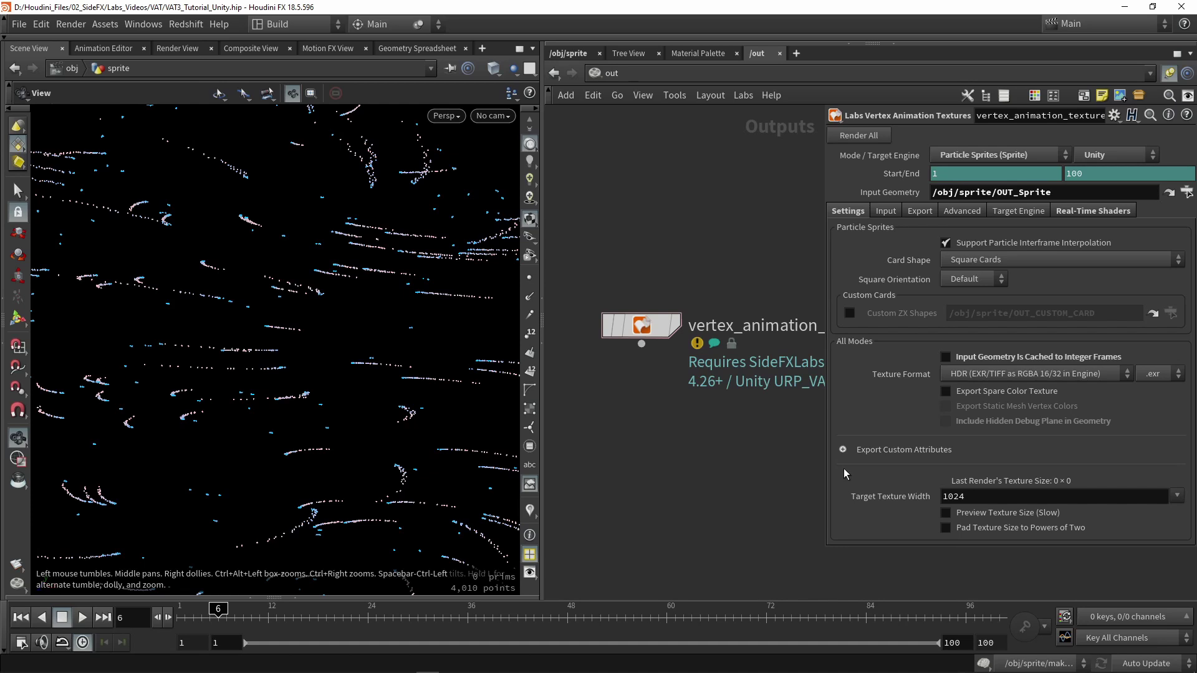
click(877, 215)
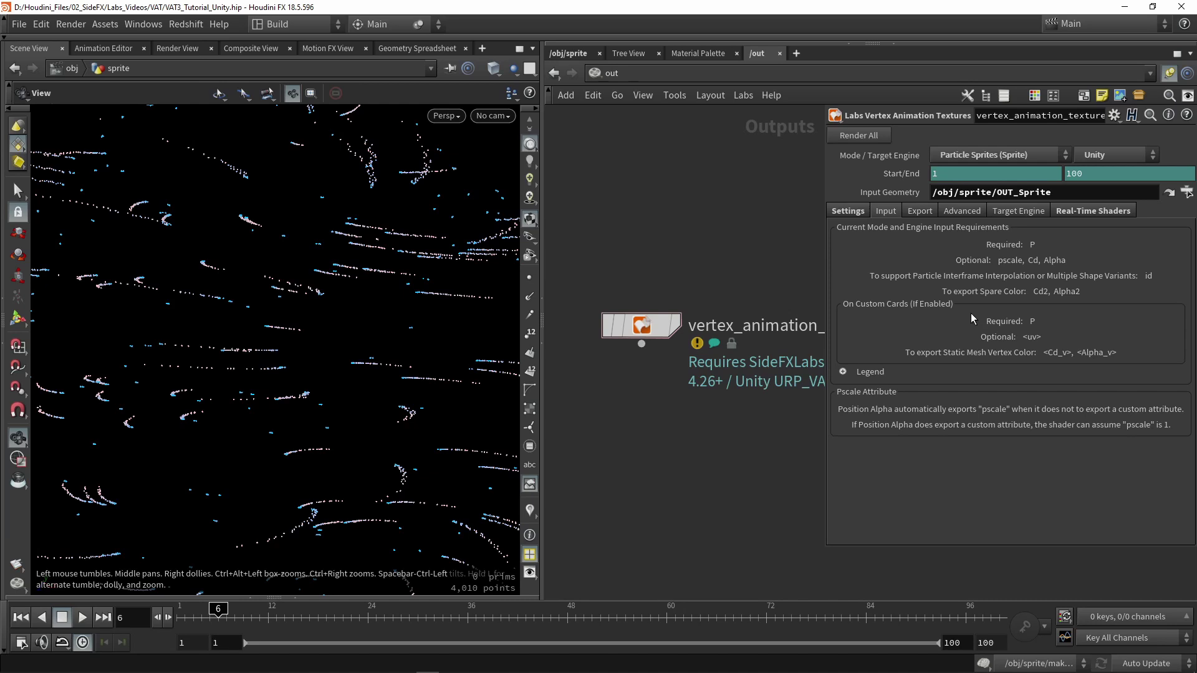
- Set the node's export path to $HIP/export/Unity_Sprite
click(921, 212)
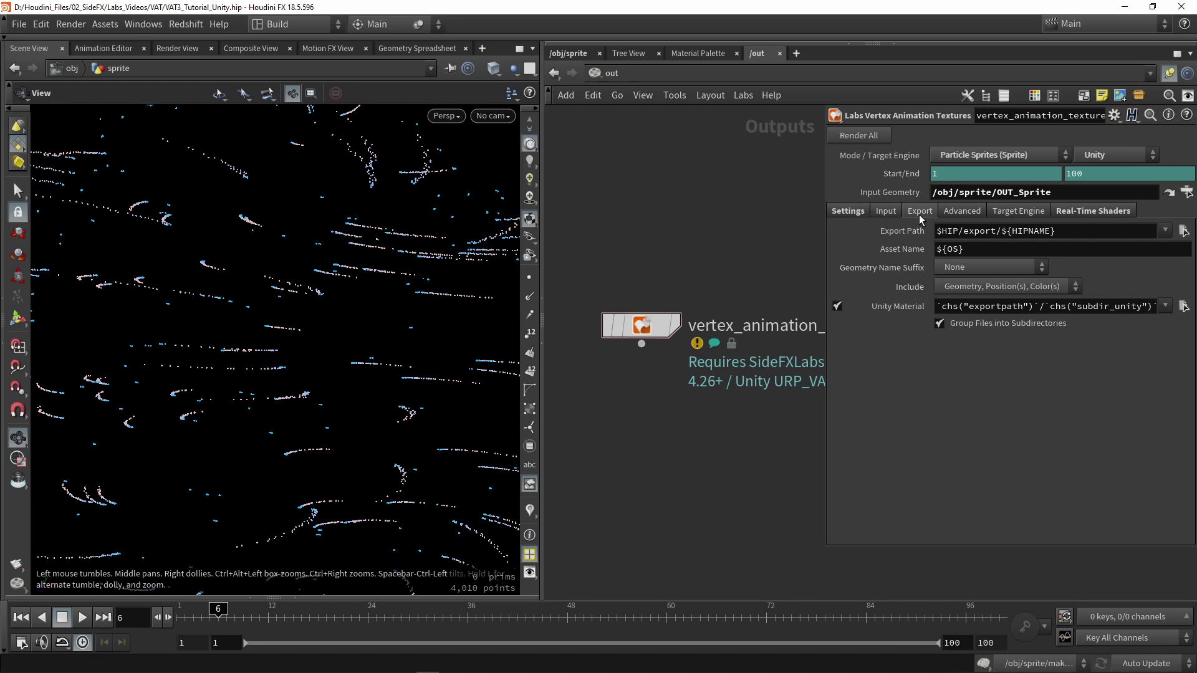
drag(1060, 230, 1002, 235)
text(unity)
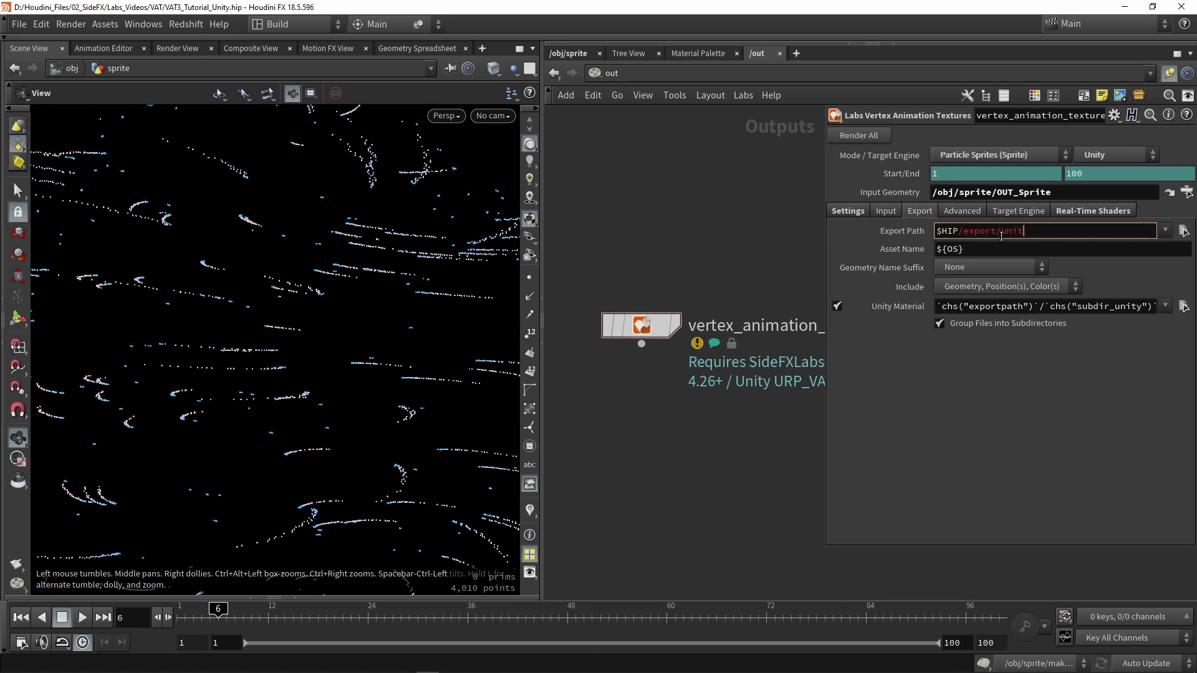
text(_Sprite)
key(Return)
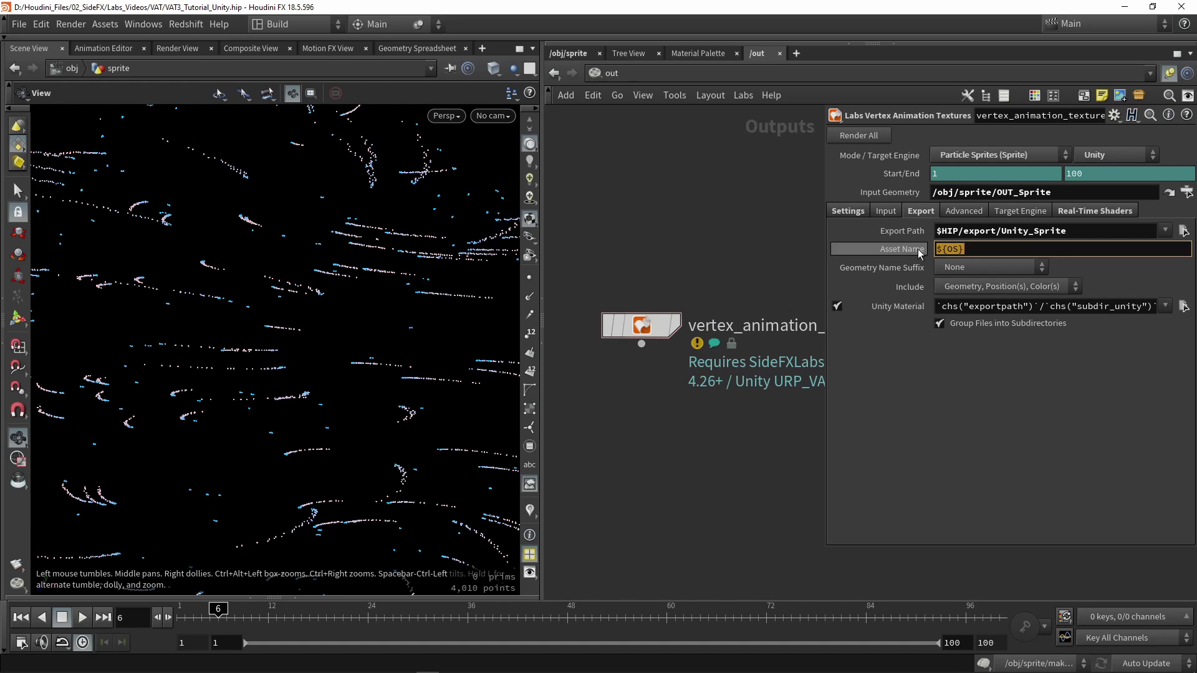
- Rename the Vertex Animation Textures node to Sprite_Simulation and review the geometry name suffix options, keeping None
double_click(737, 319)
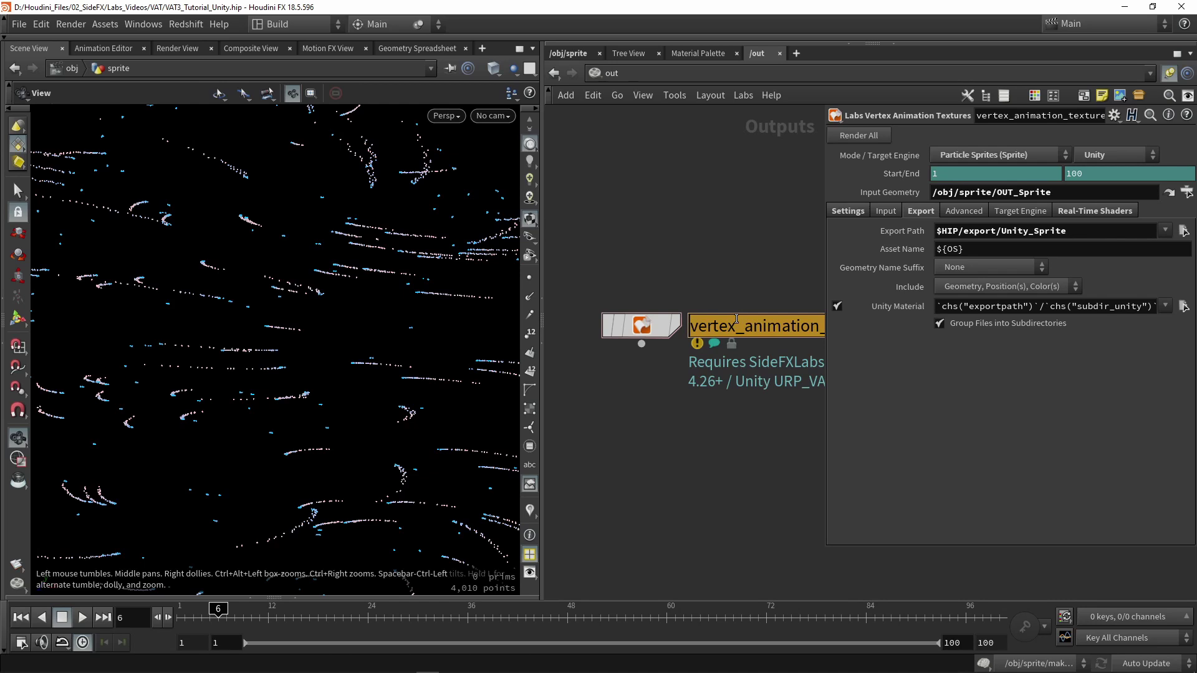
text(Sprite_Simulation)
key(Return)
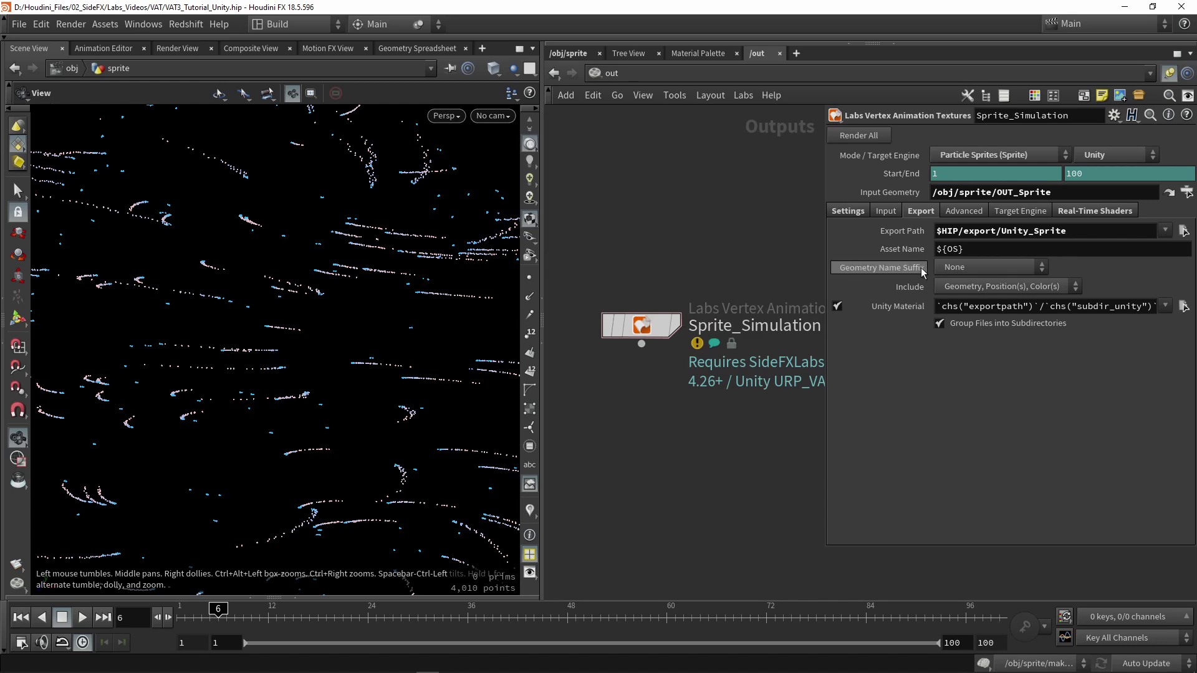
click(959, 268)
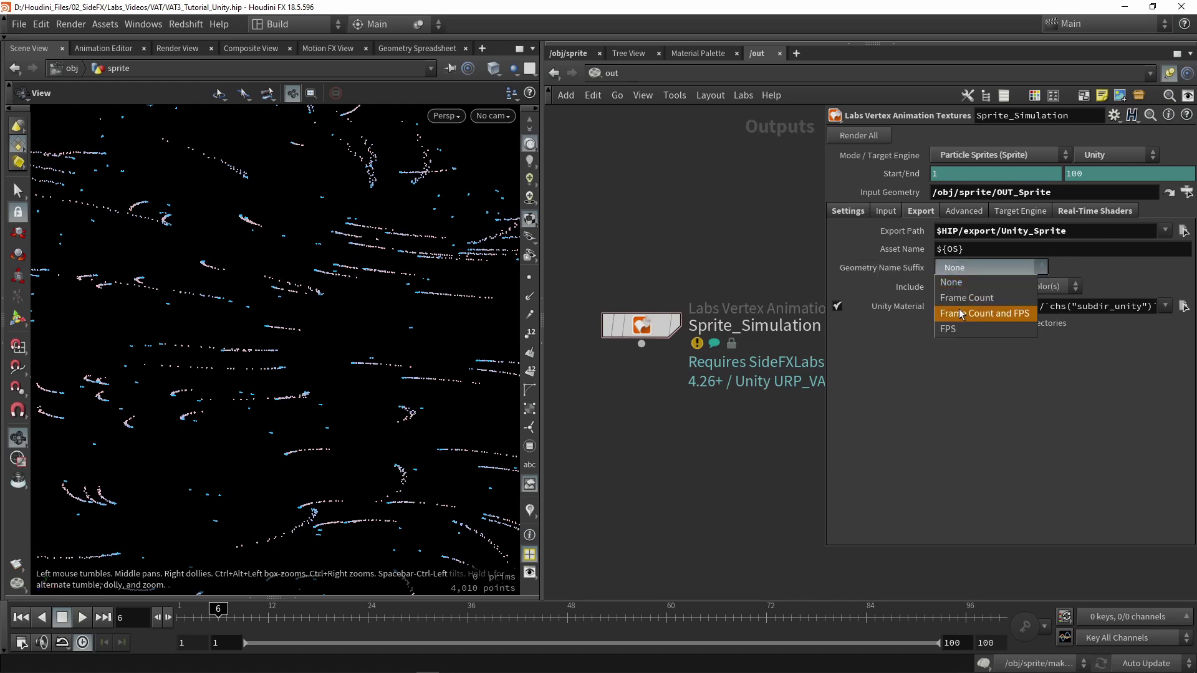
click(941, 391)
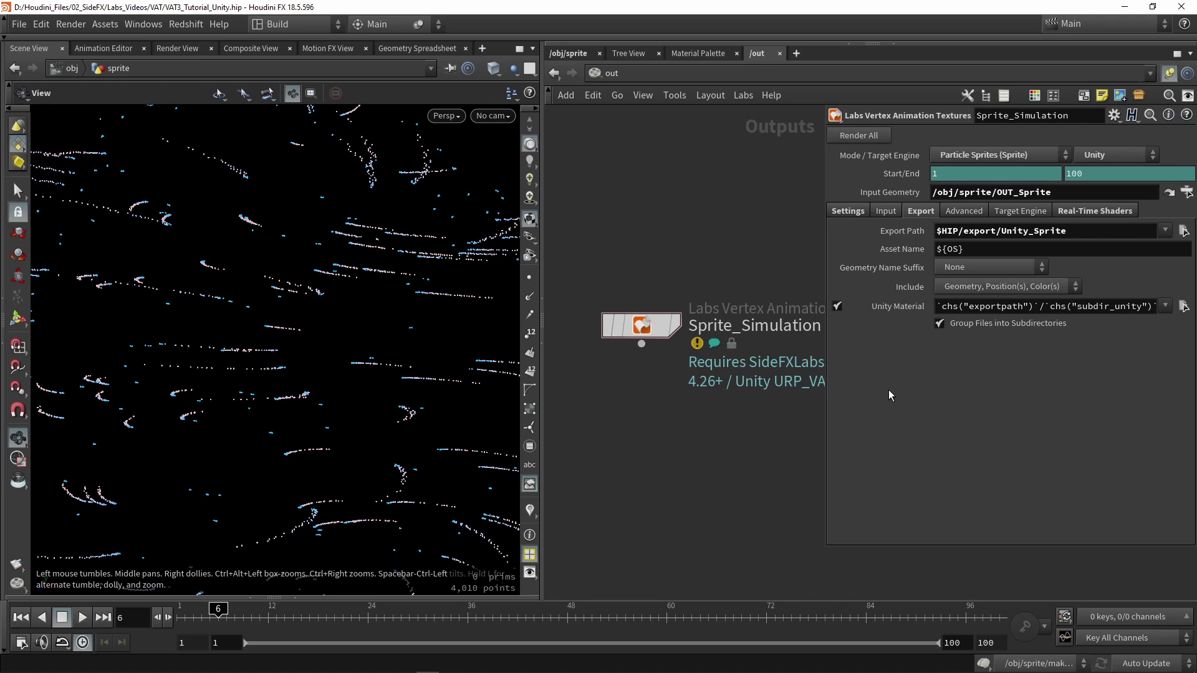
- Set the scene's FPS to 24 in the global animation options and close them
click(21, 647)
double_click(159, 294)
text(24)
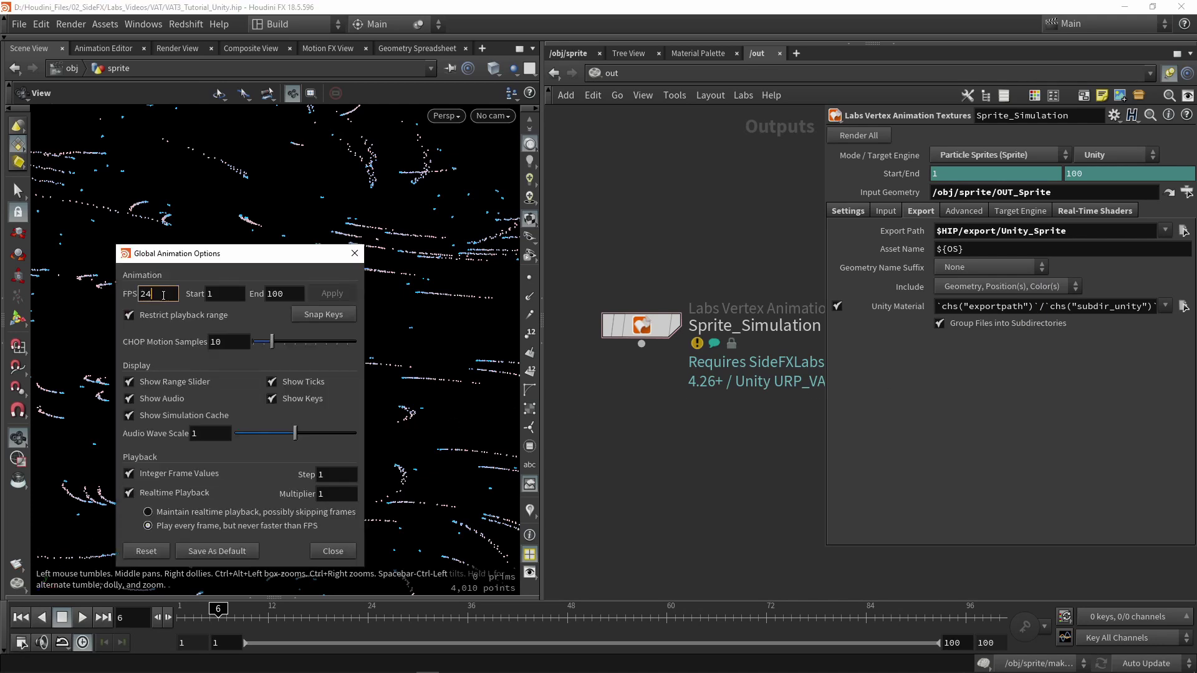
click(355, 255)
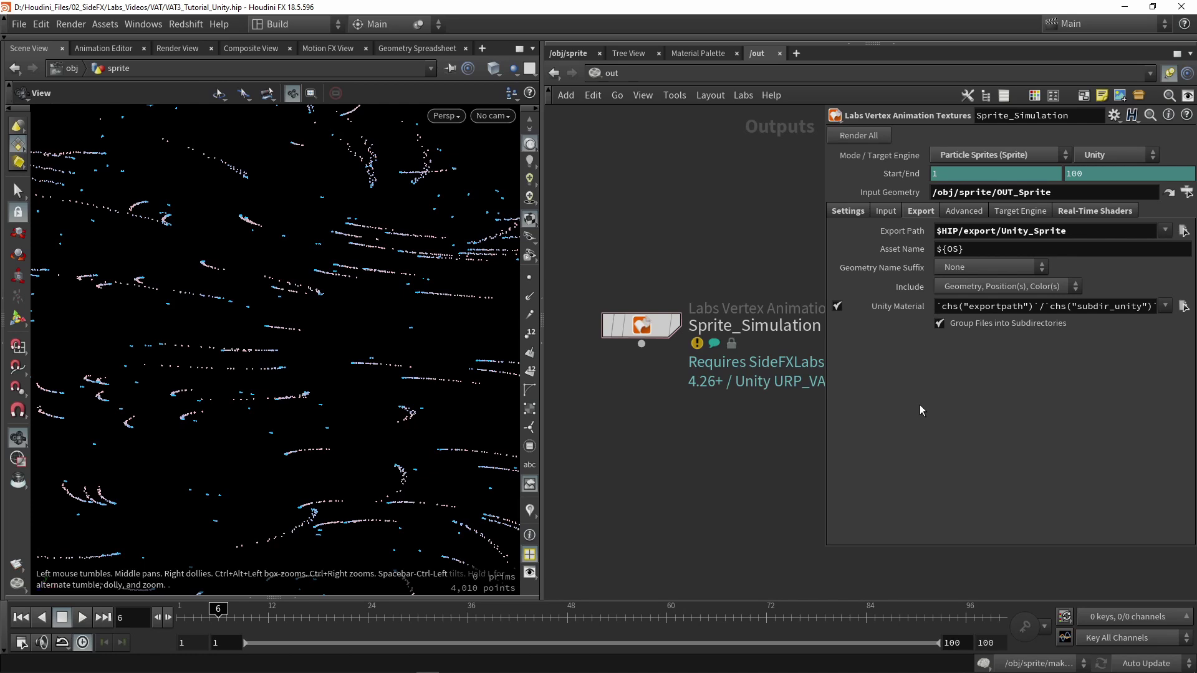
- Review the node's Include choices without changing them, plus its advanced, target engine and real-time shader settings, and return to the main settings
click(963, 286)
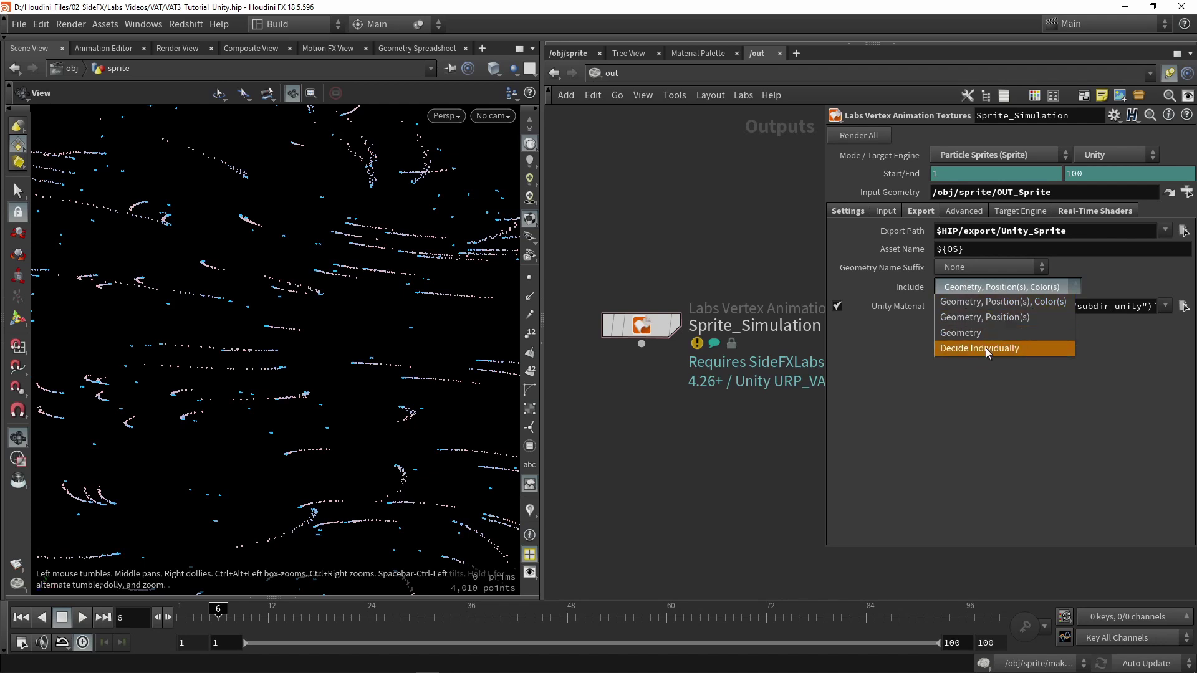
click(899, 407)
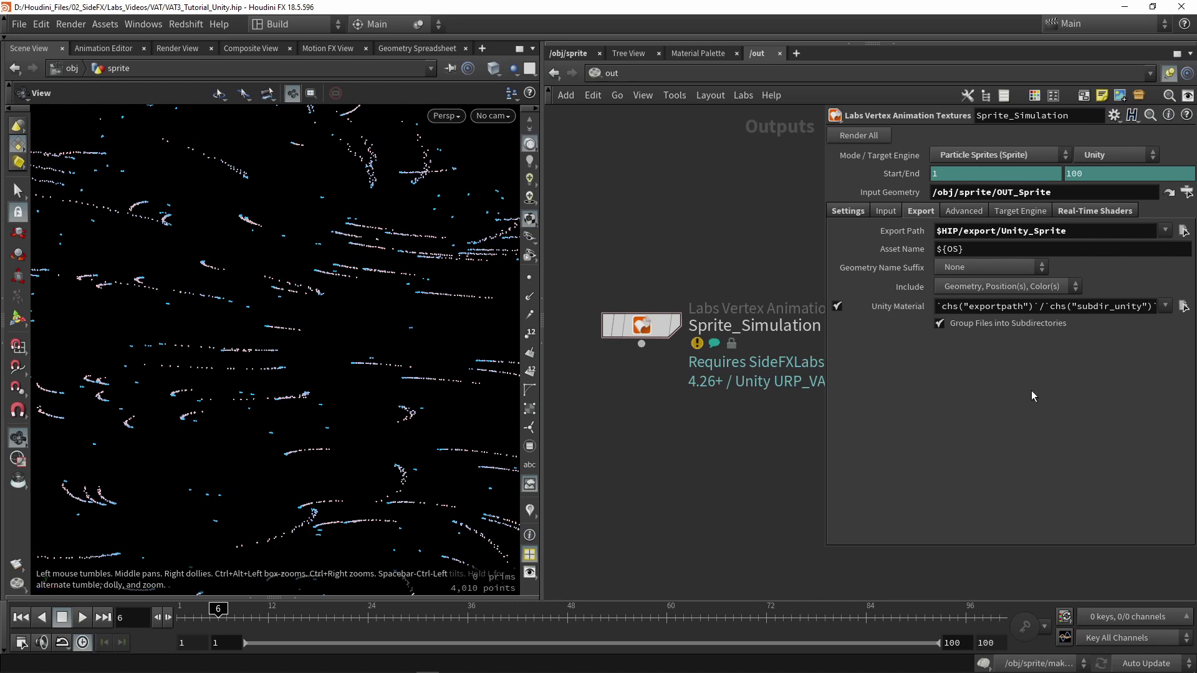
click(955, 215)
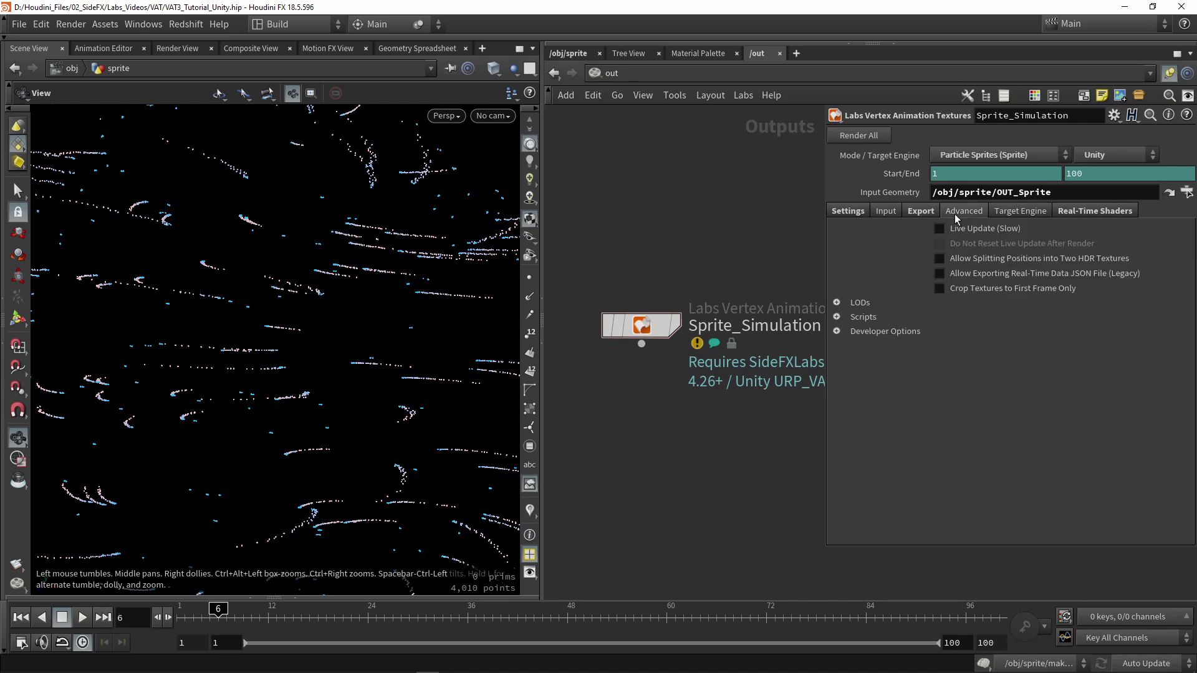
click(1021, 212)
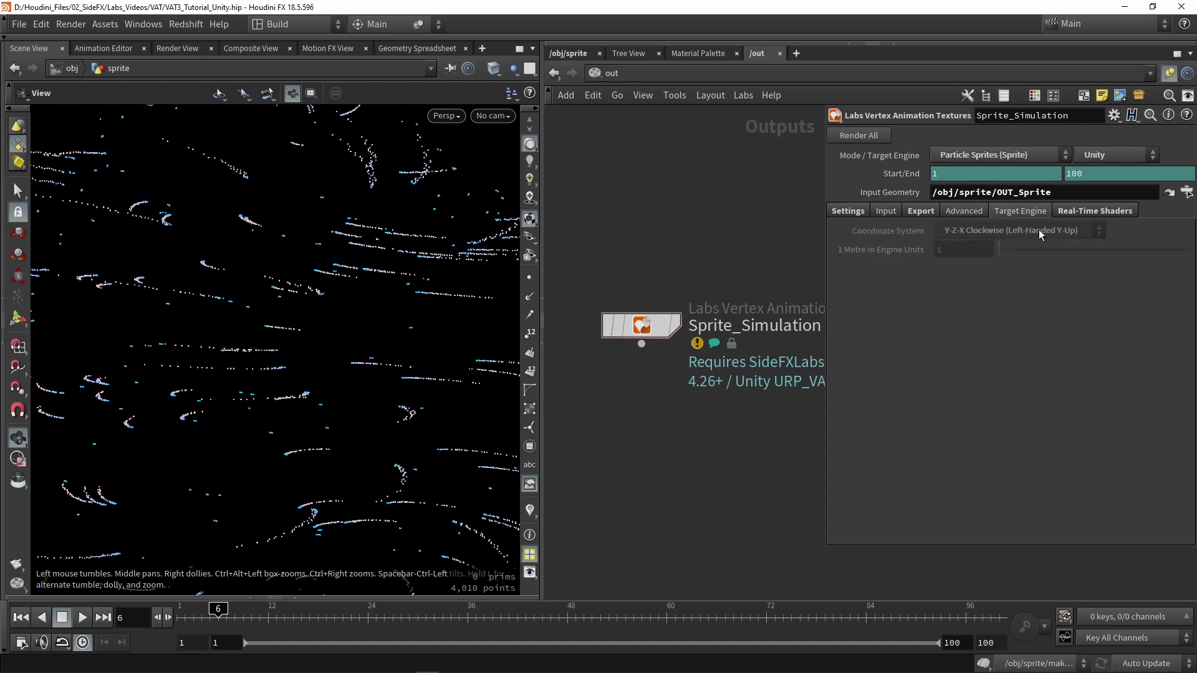
click(1080, 212)
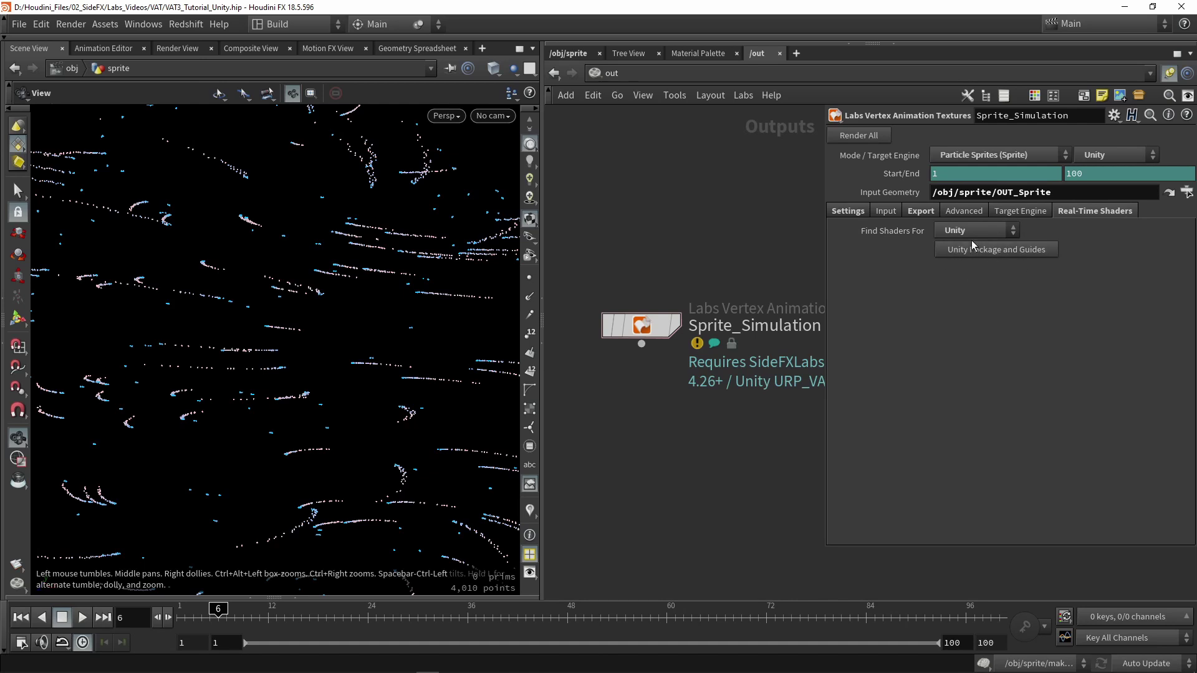
click(857, 210)
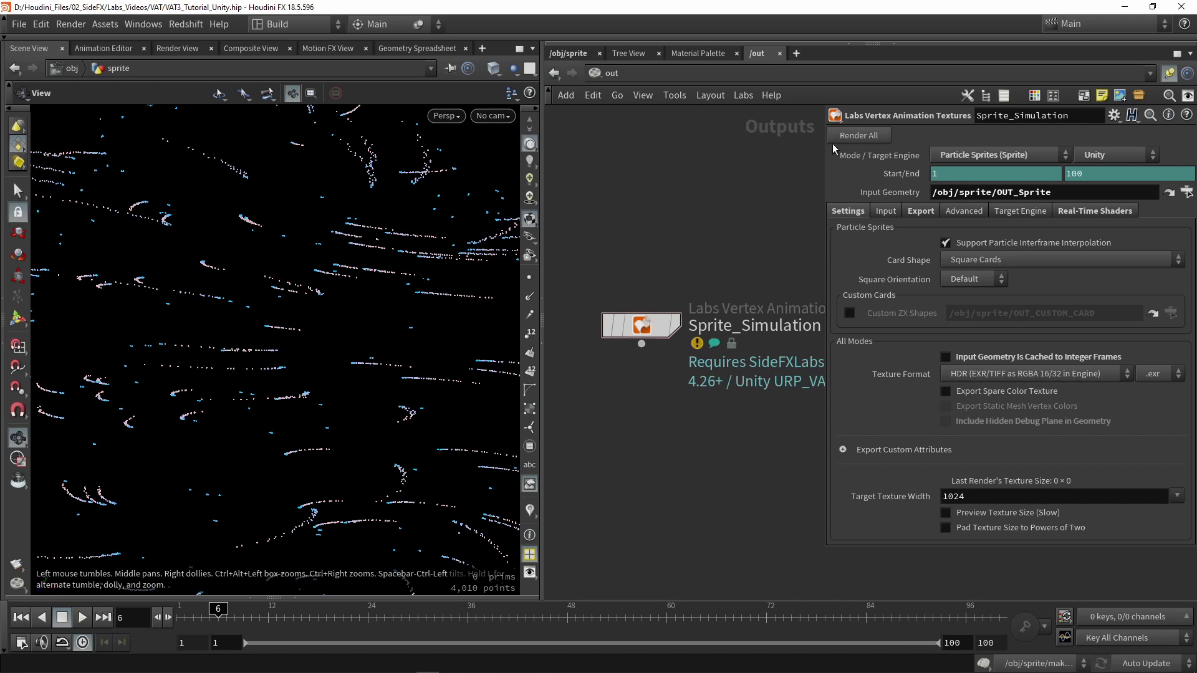
- Switch to File Explorer and check the exported files in the geo, tex and unity folders of Unity_Sprite
key(alt+Tab)
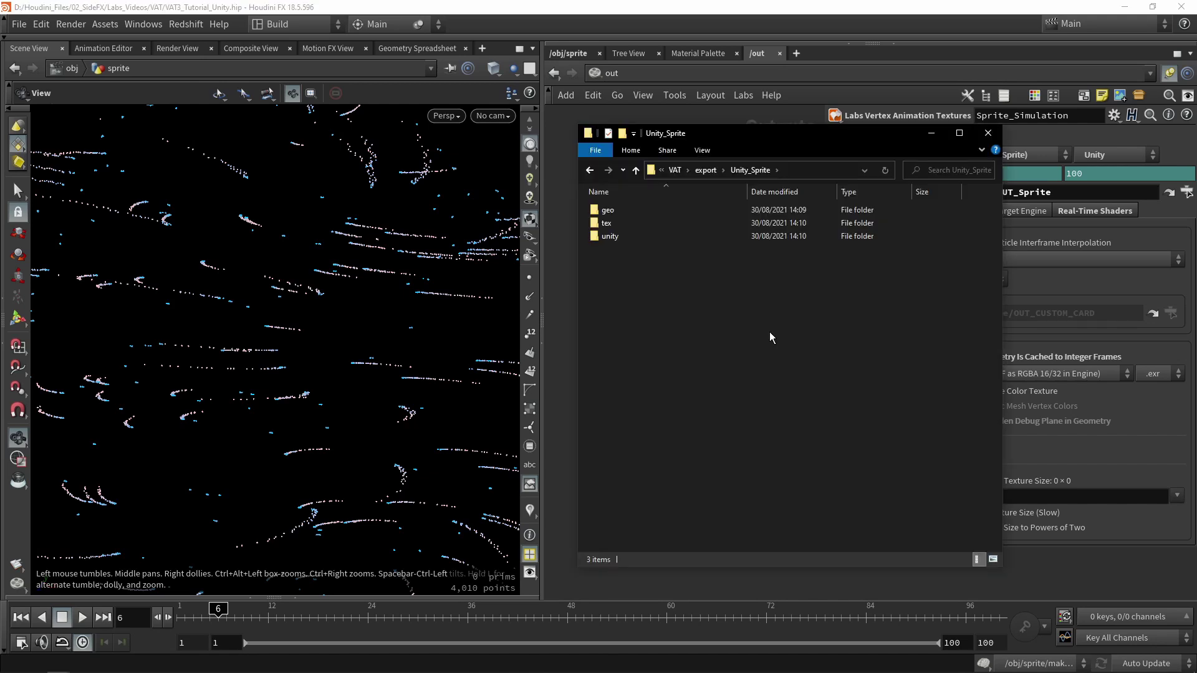
double_click(617, 209)
click(589, 171)
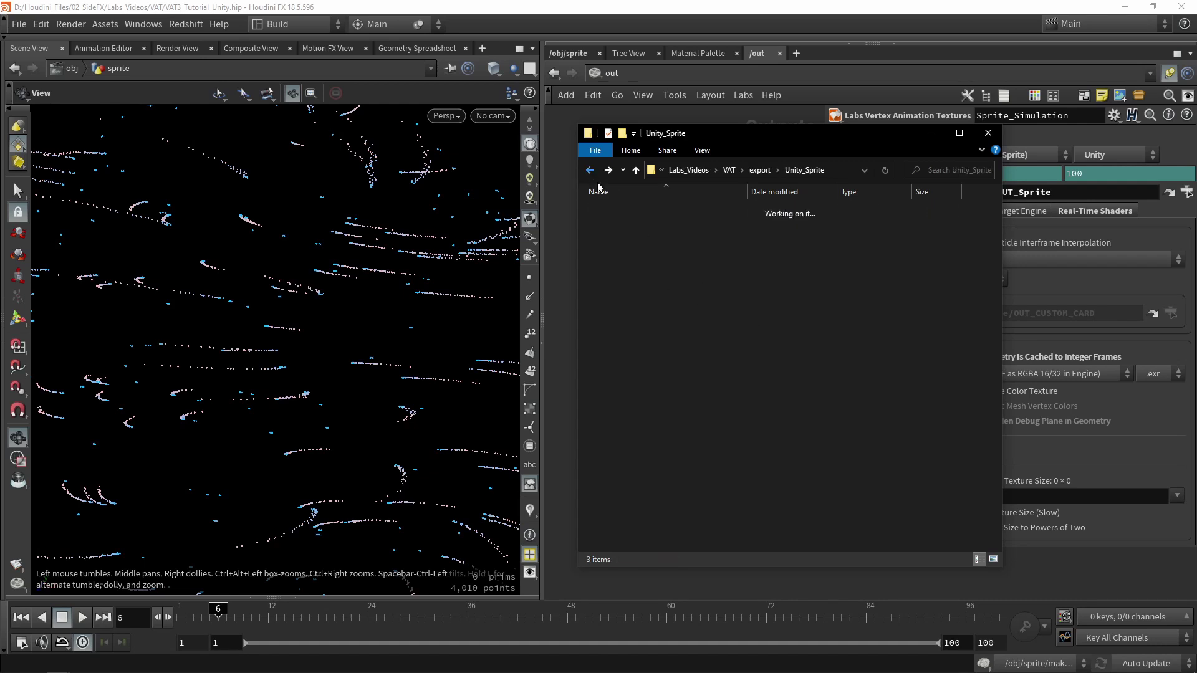
double_click(615, 224)
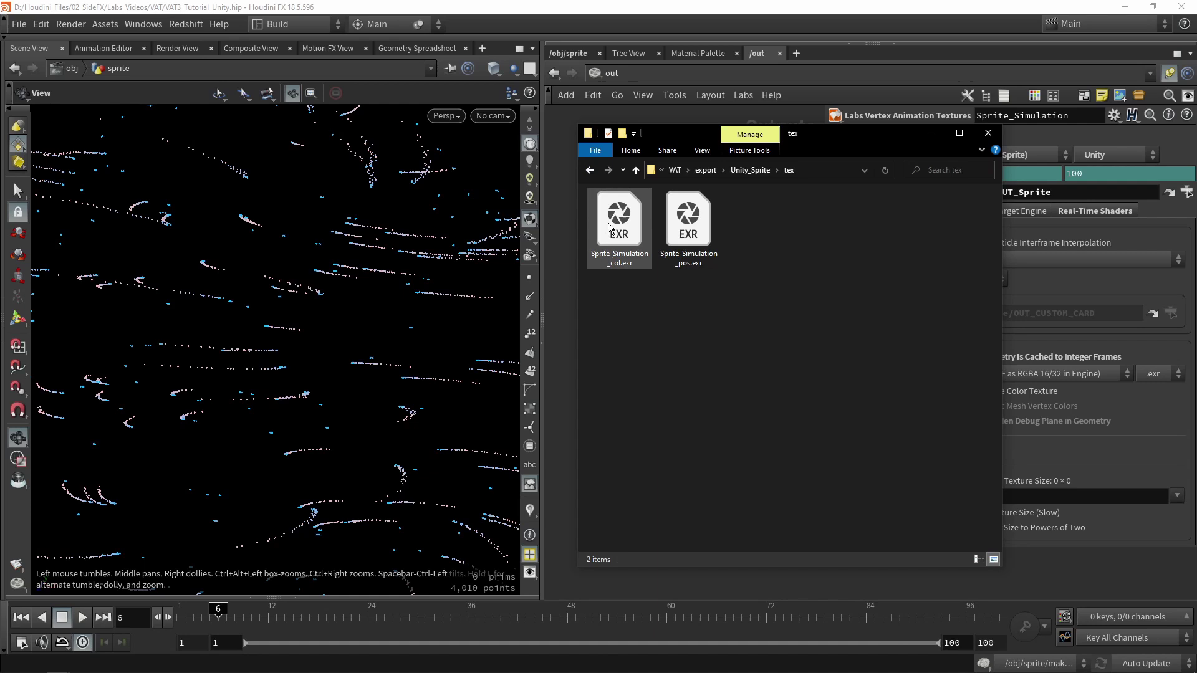
click(589, 170)
double_click(621, 235)
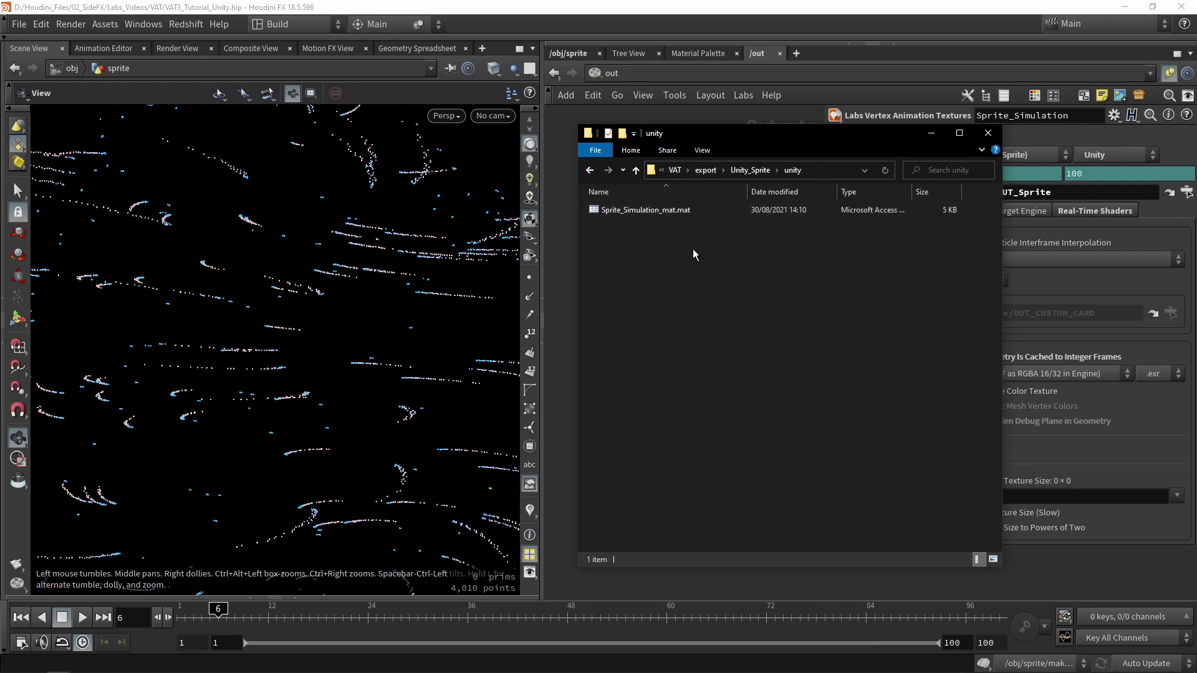
key(alt+Left)
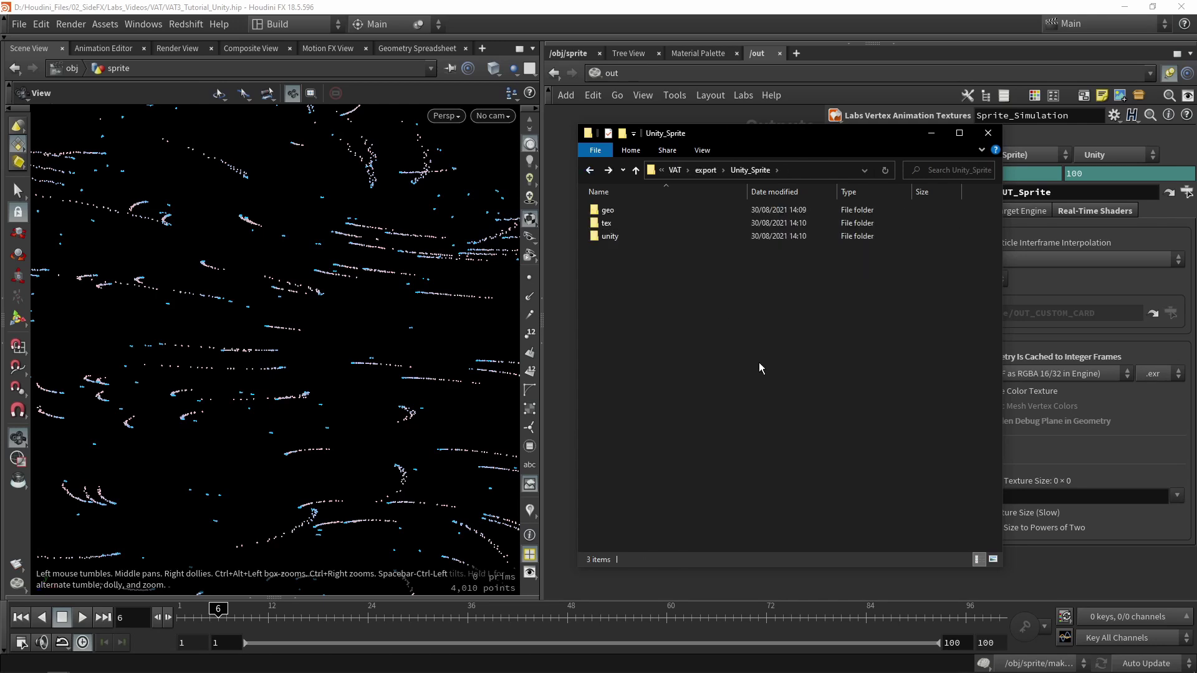
- Switch to Unity and copy the exported geo, tex and unity folders into the project's Assets/VAT/Sprites folder through File Explorer
key(alt+Tab)
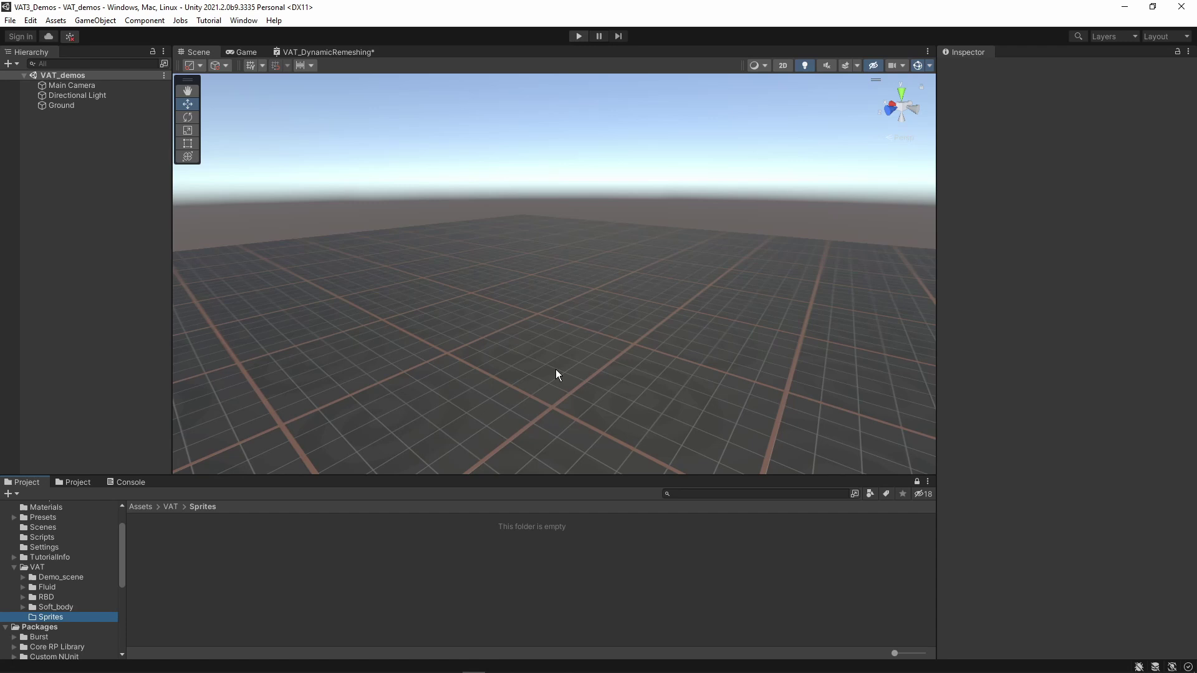
right_click(195, 641)
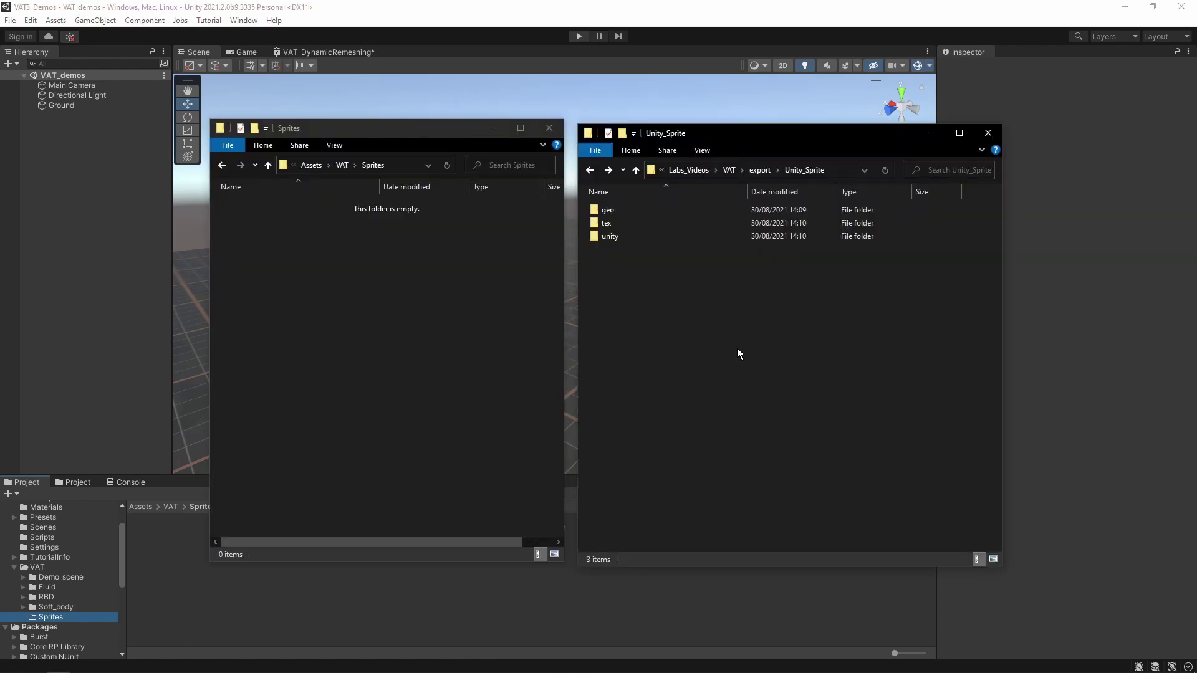
drag(820, 322, 374, 303)
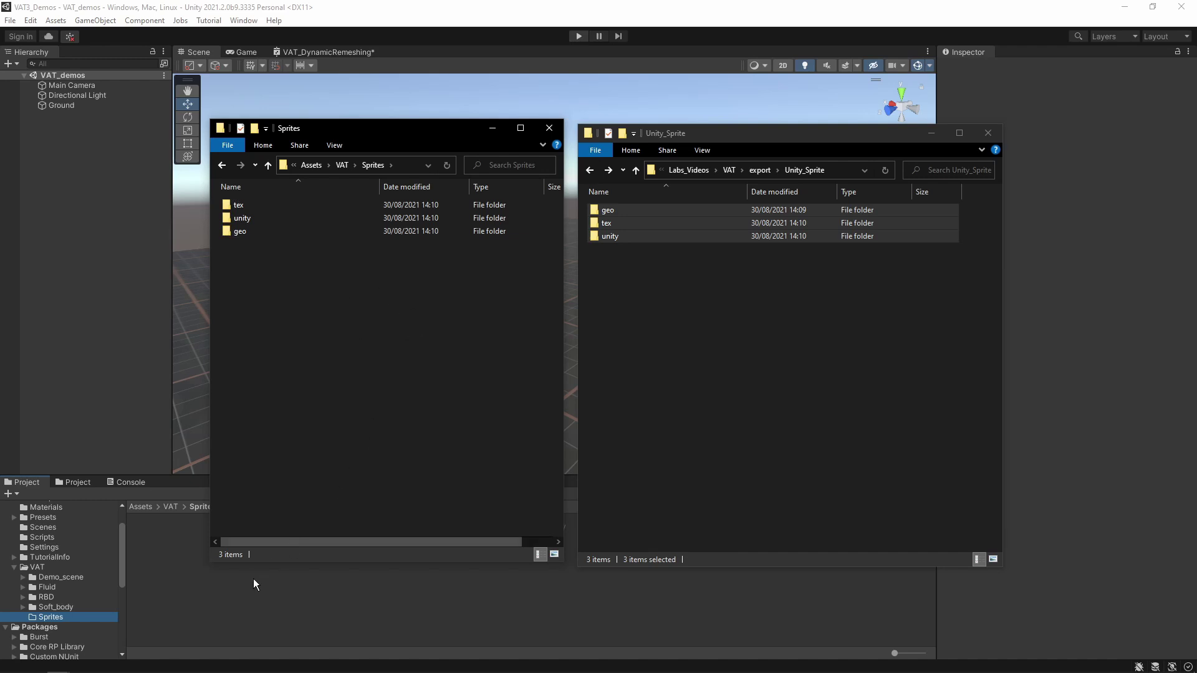
click(271, 599)
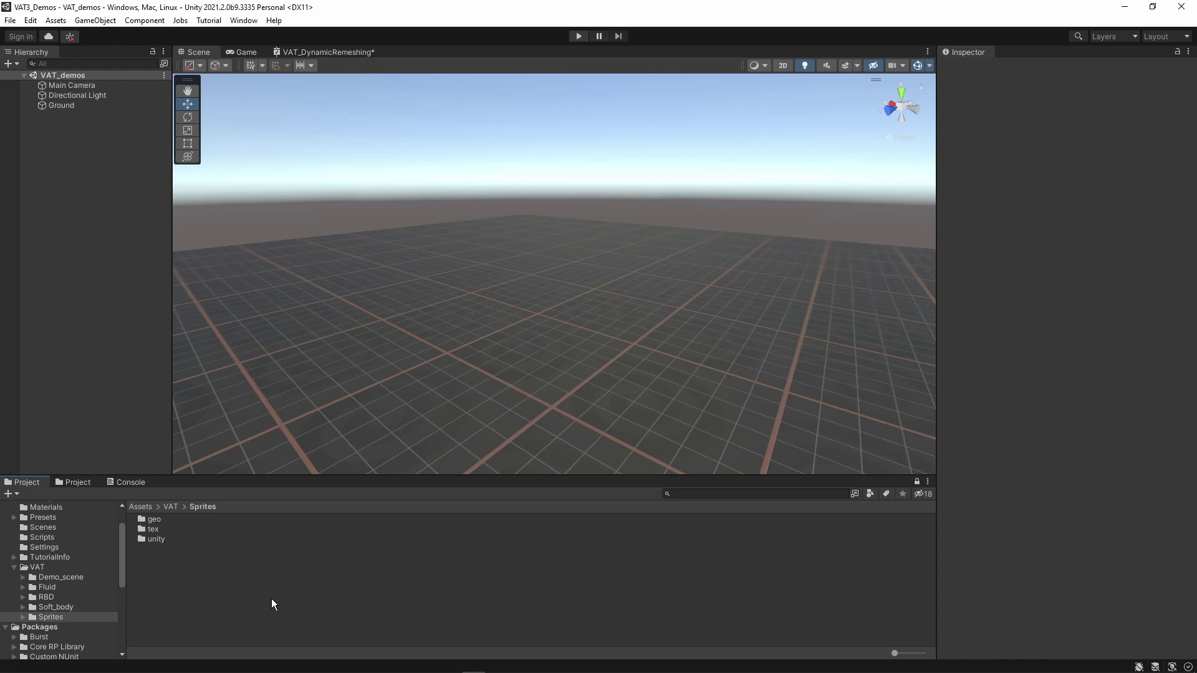
- Apply the VAT_FBX_Import_Houdini preset to the import settings of Sprite_Simulation_mesh in the geo folder
double_click(158, 520)
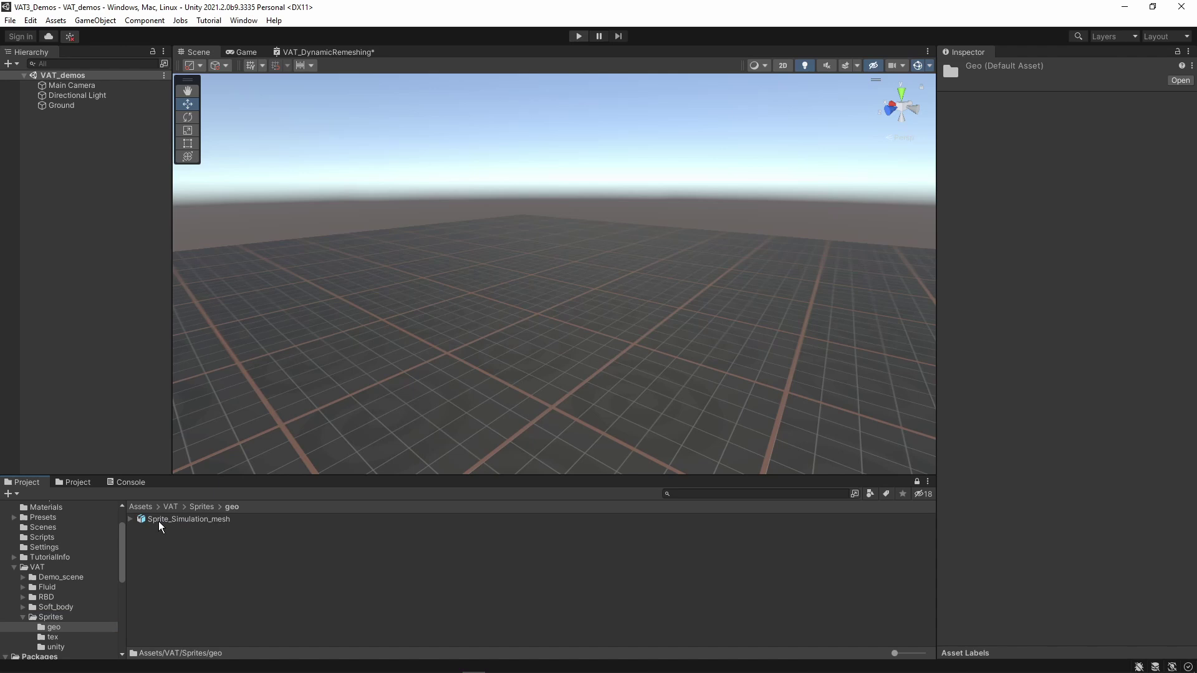
click(158, 520)
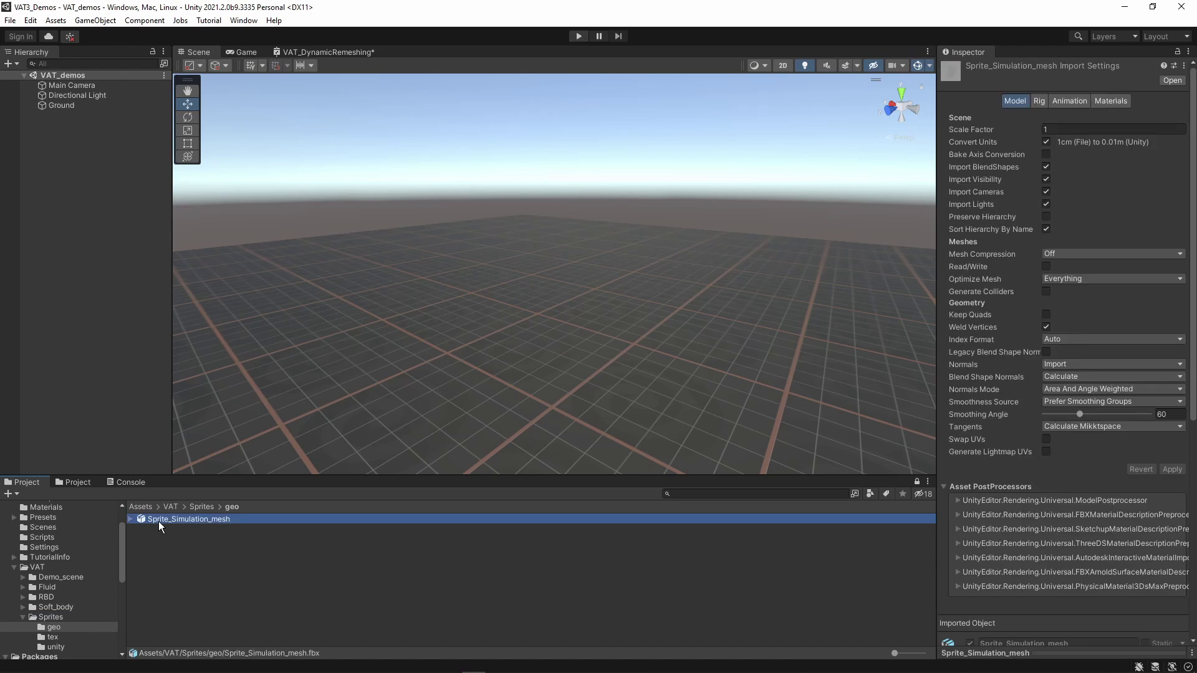
click(1174, 66)
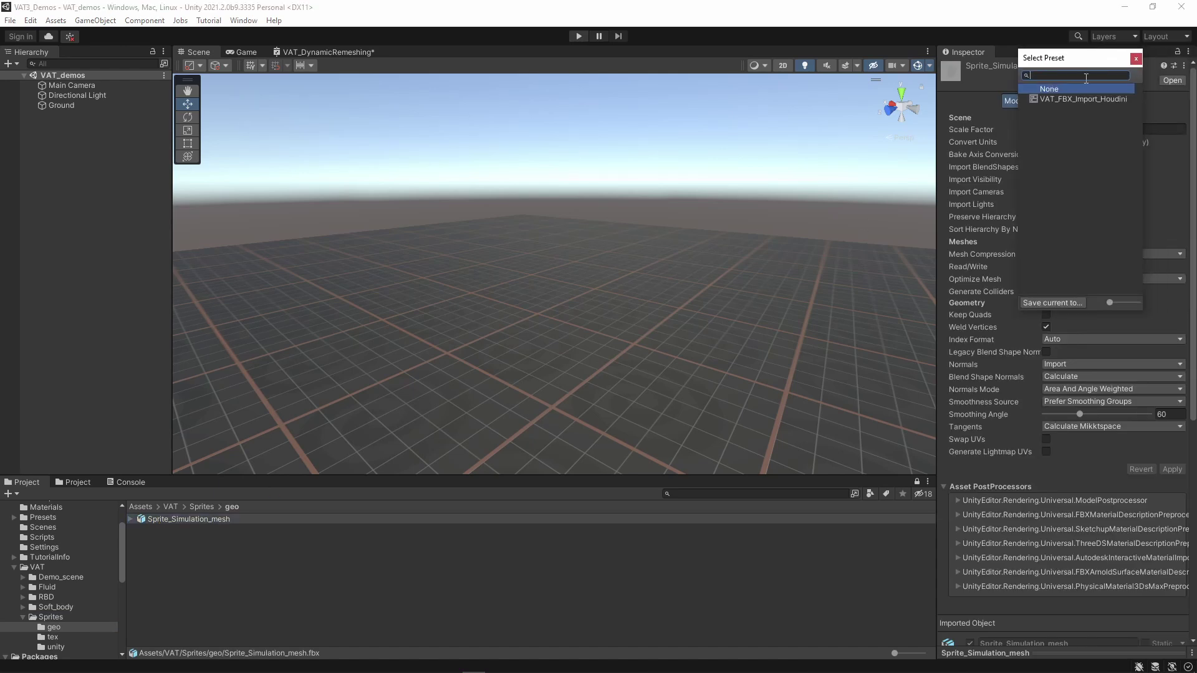
click(1072, 100)
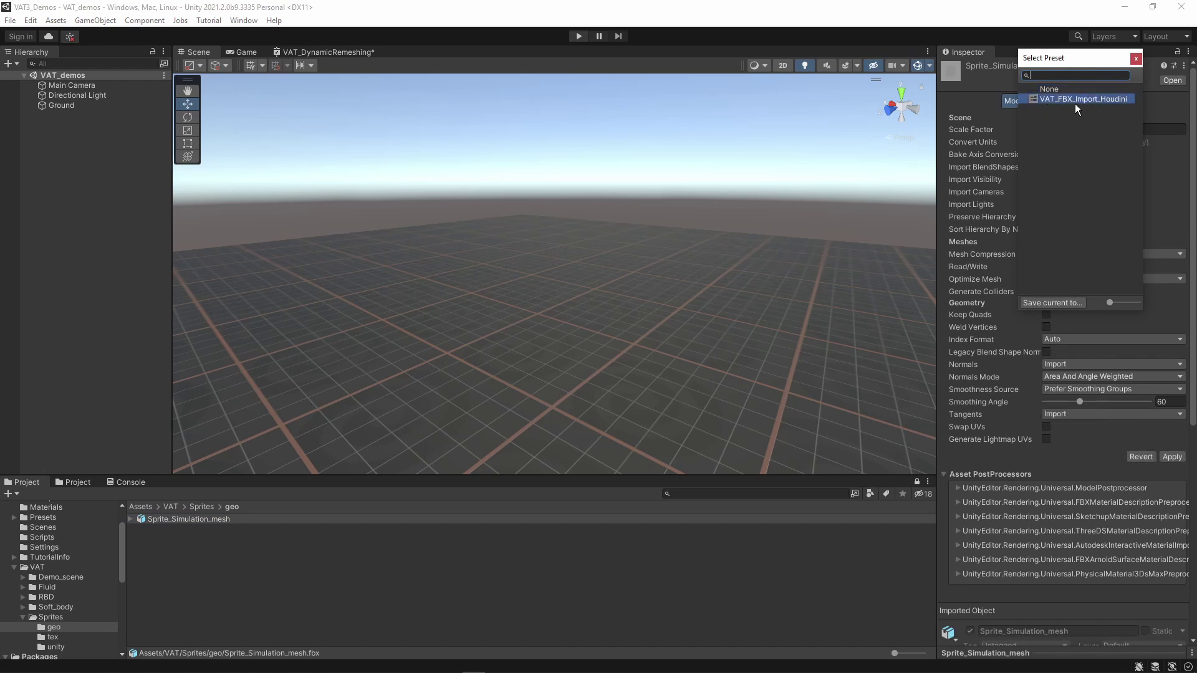
double_click(1075, 96)
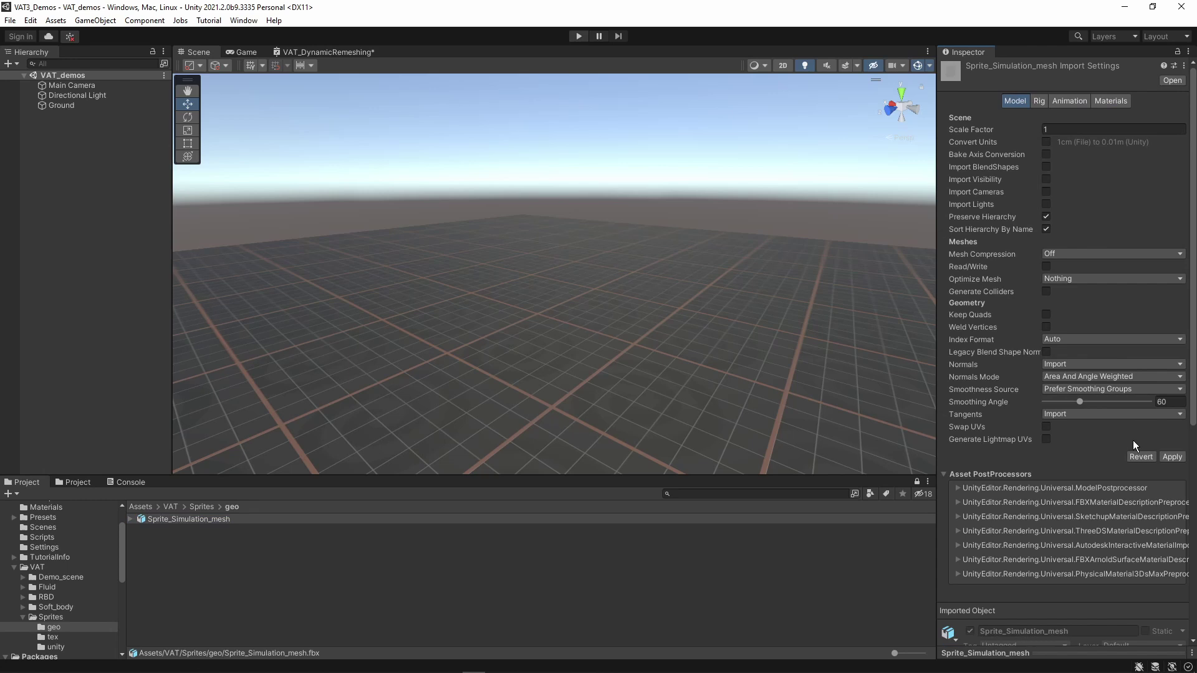
click(1172, 458)
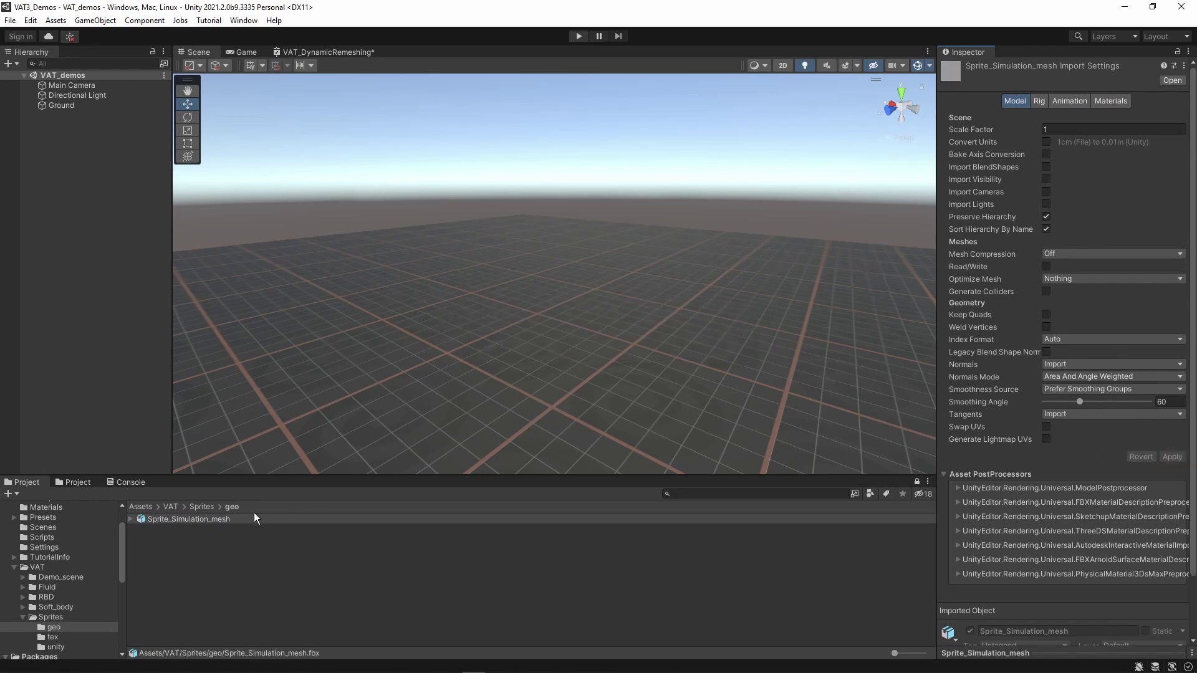
- Apply the VAT HDR texture import preset to both Sprite_Simulation_col and Sprite_Simulation_pos in the tex folder
click(195, 507)
double_click(152, 532)
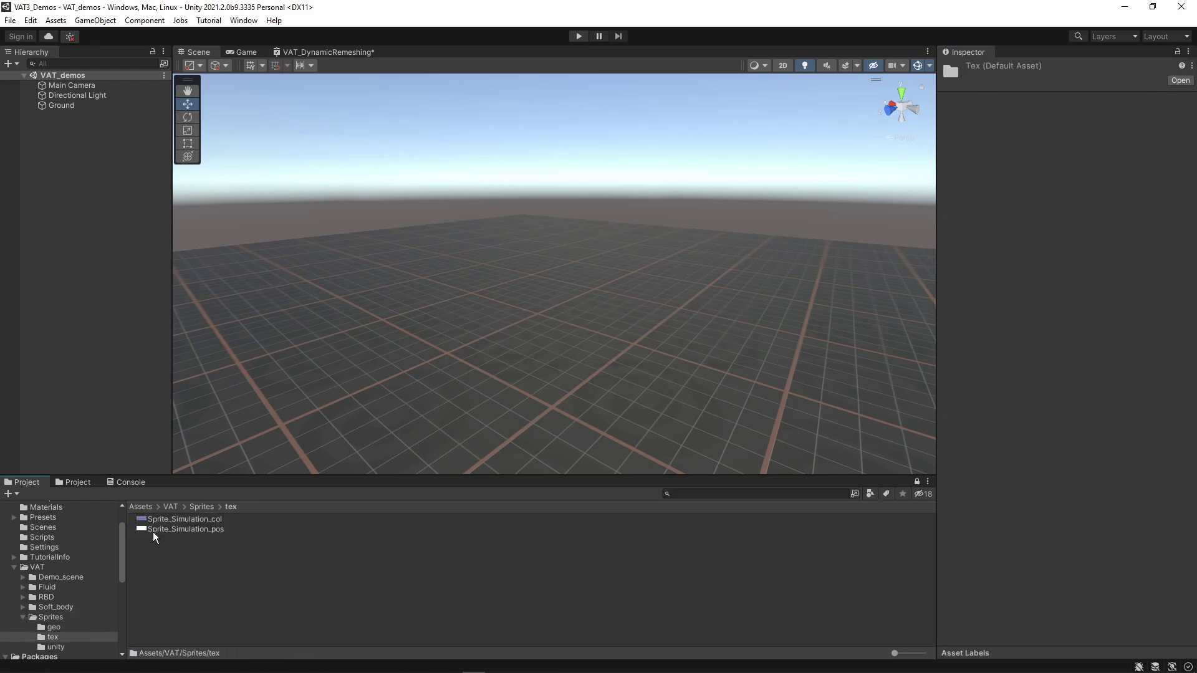
click(157, 519)
shift+click(165, 529)
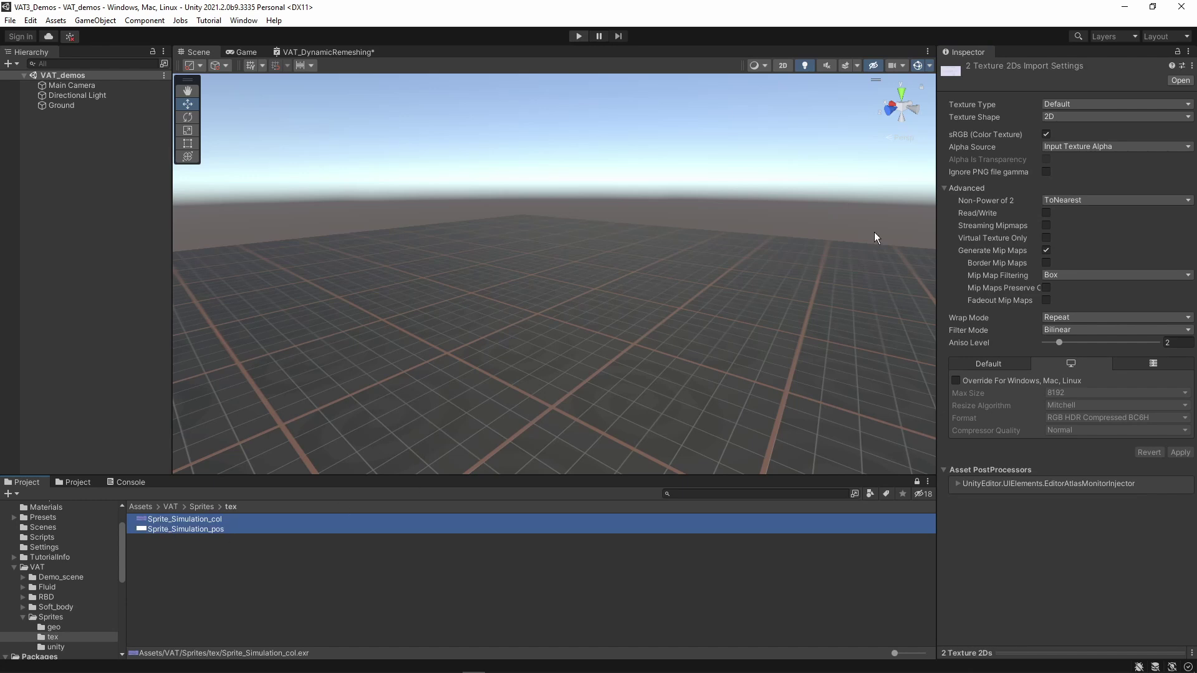
click(1177, 66)
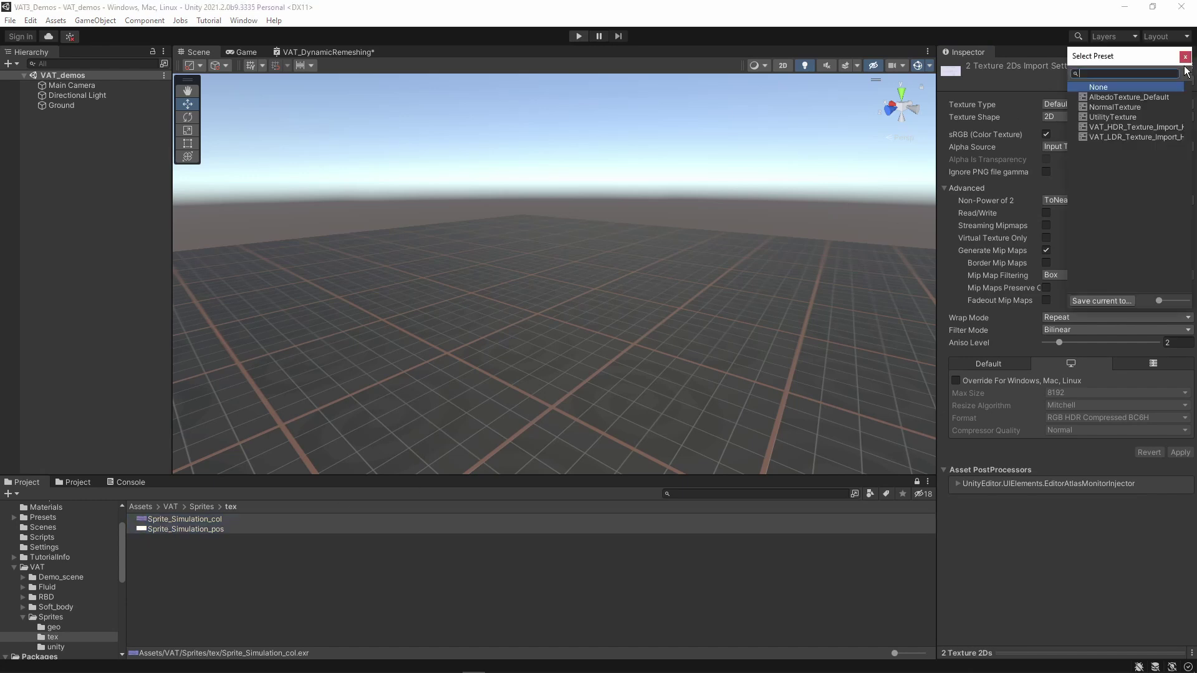
drag(1142, 51, 1075, 64)
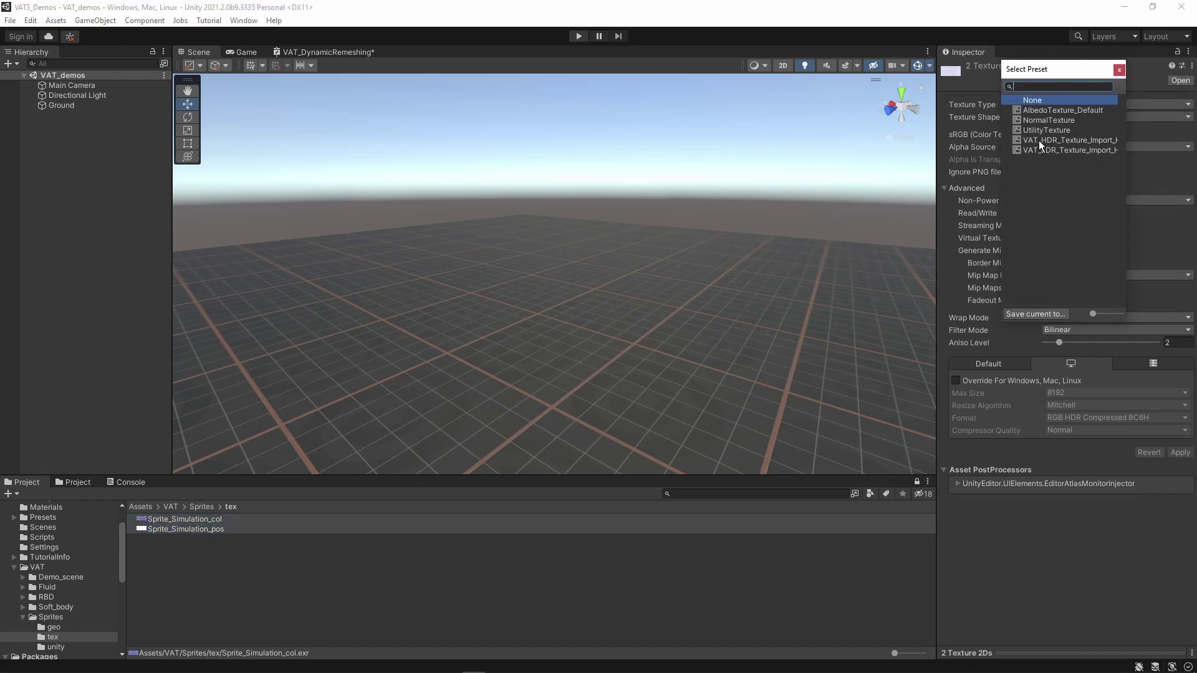
double_click(1068, 141)
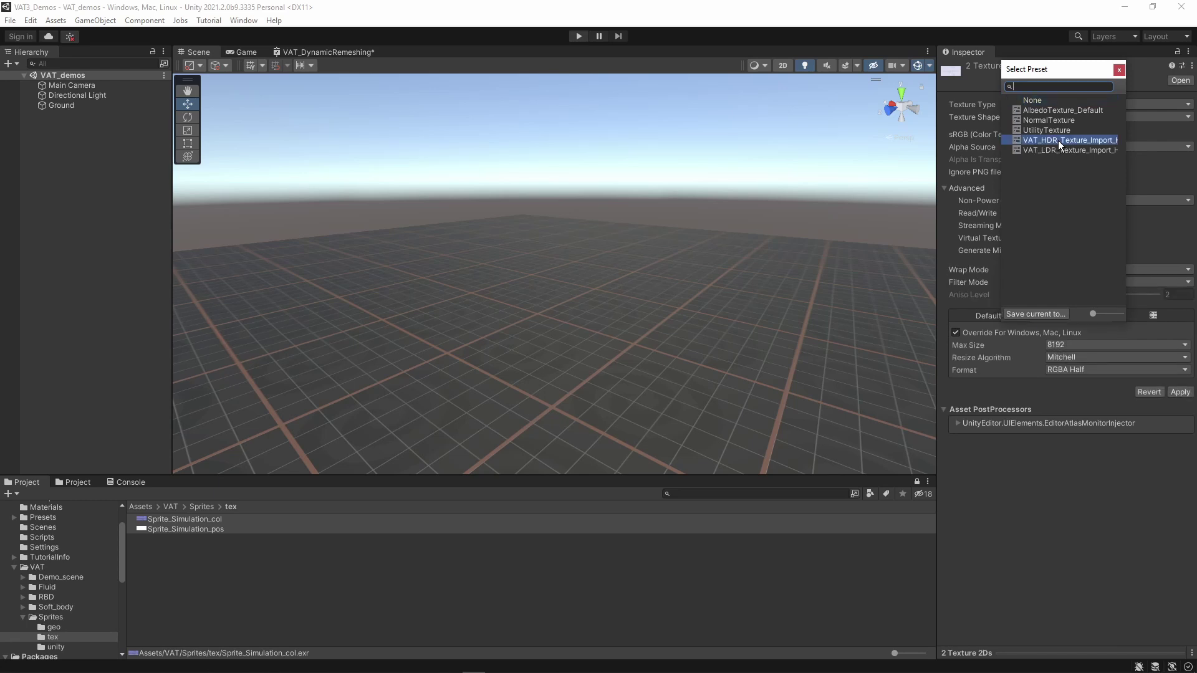
click(1180, 390)
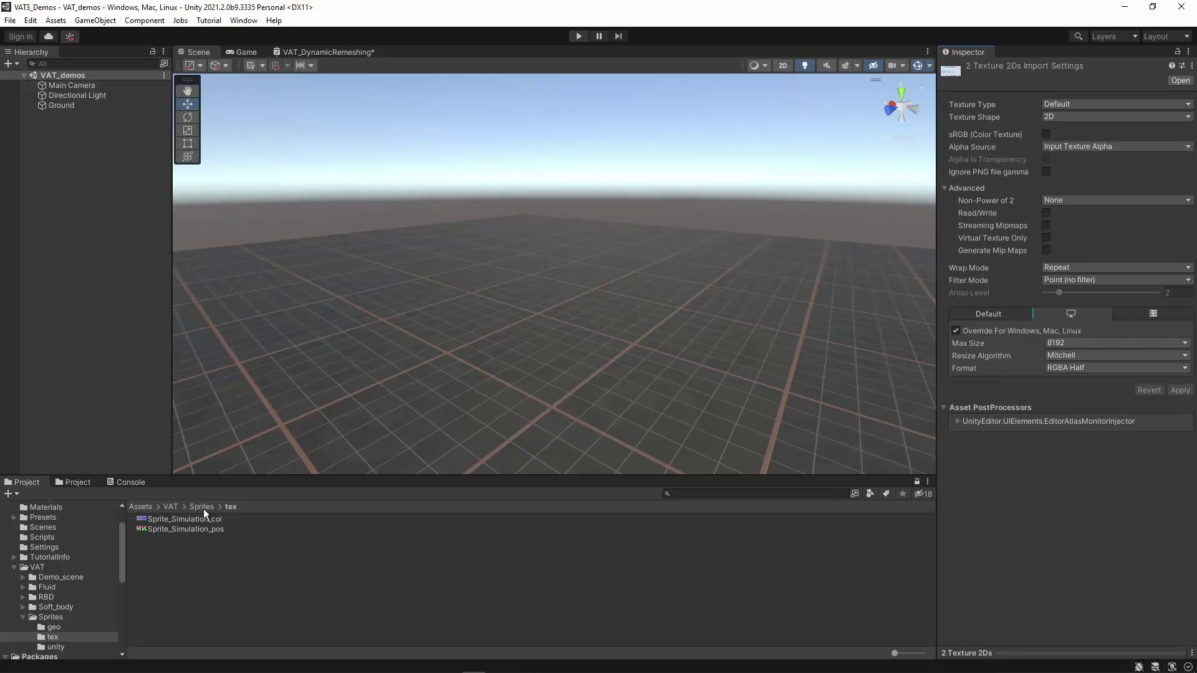
- Lock the Inspector on Sprite_Simulation_mat and assign Sprite_Simulation_col as its Color Texture and Sprite_Simulation_pos as its Position Texture
click(203, 509)
double_click(152, 537)
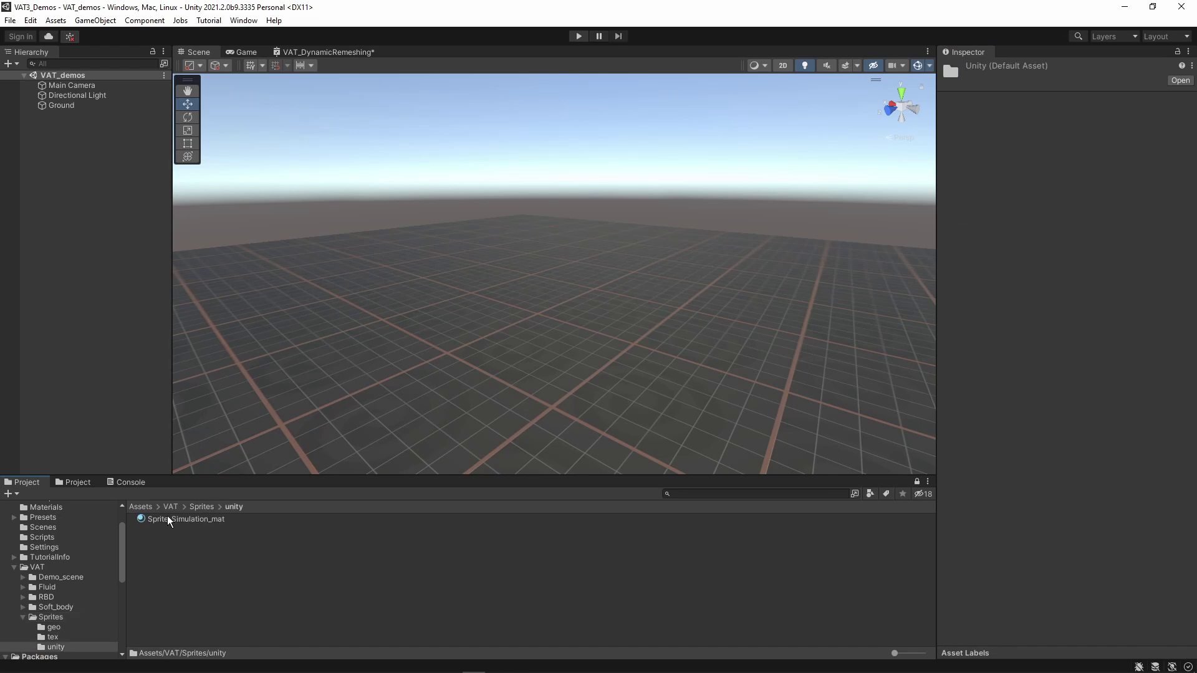
click(168, 520)
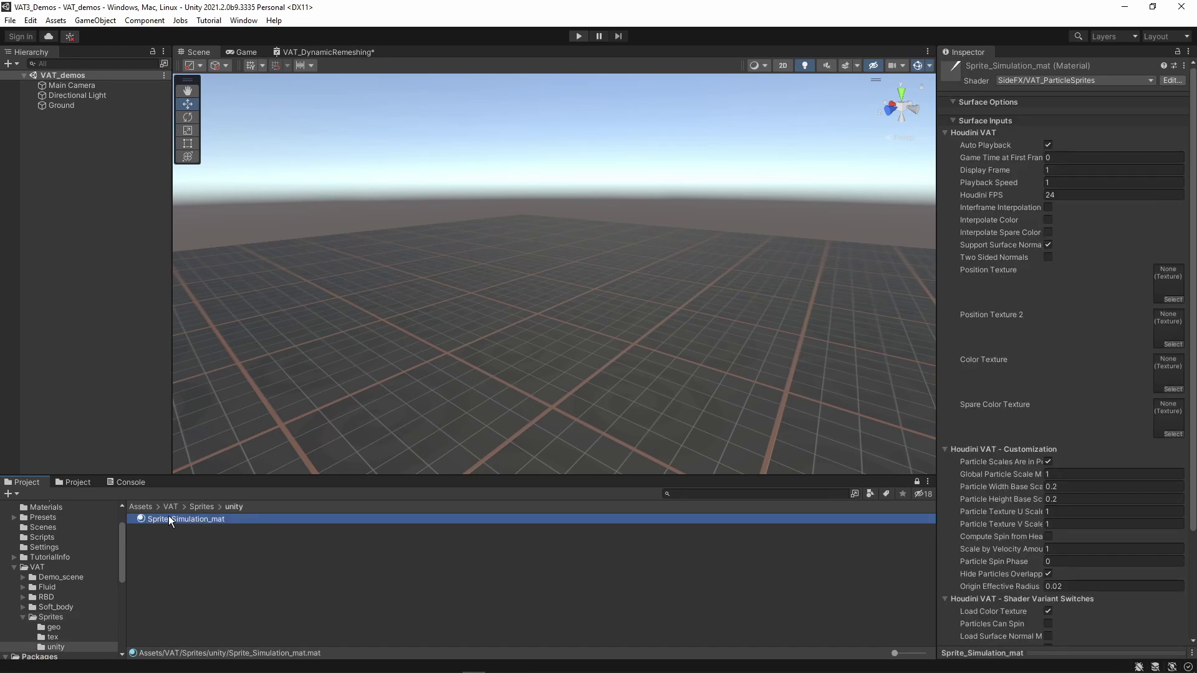
click(1177, 52)
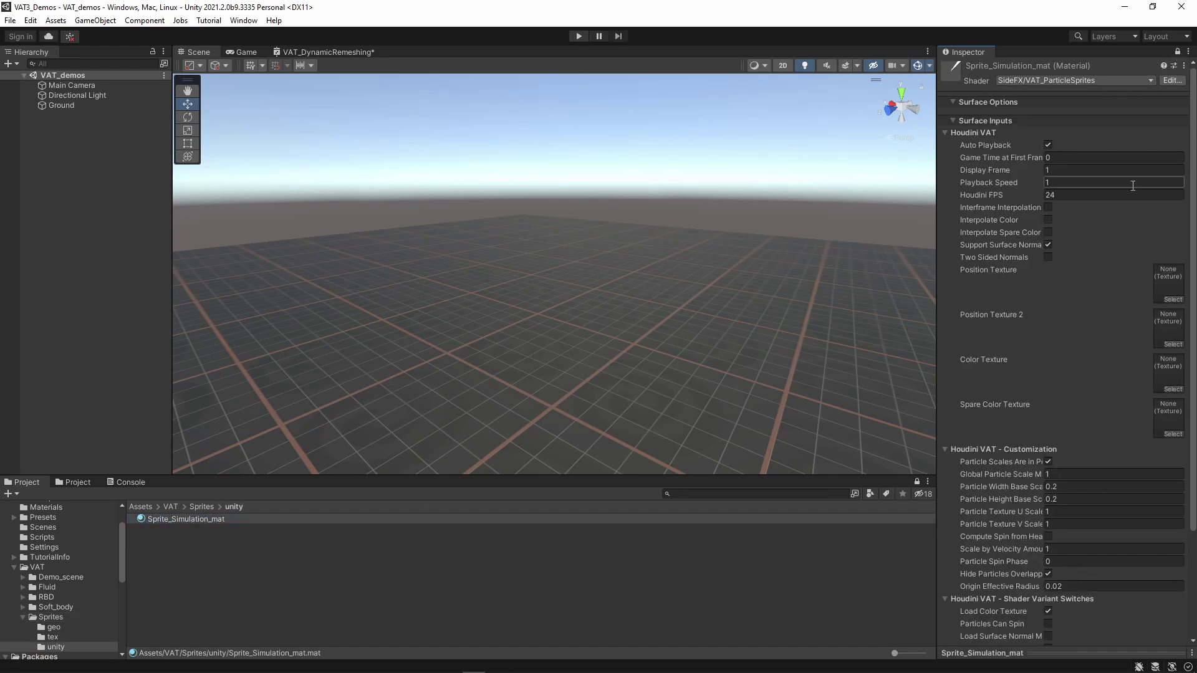
click(45, 637)
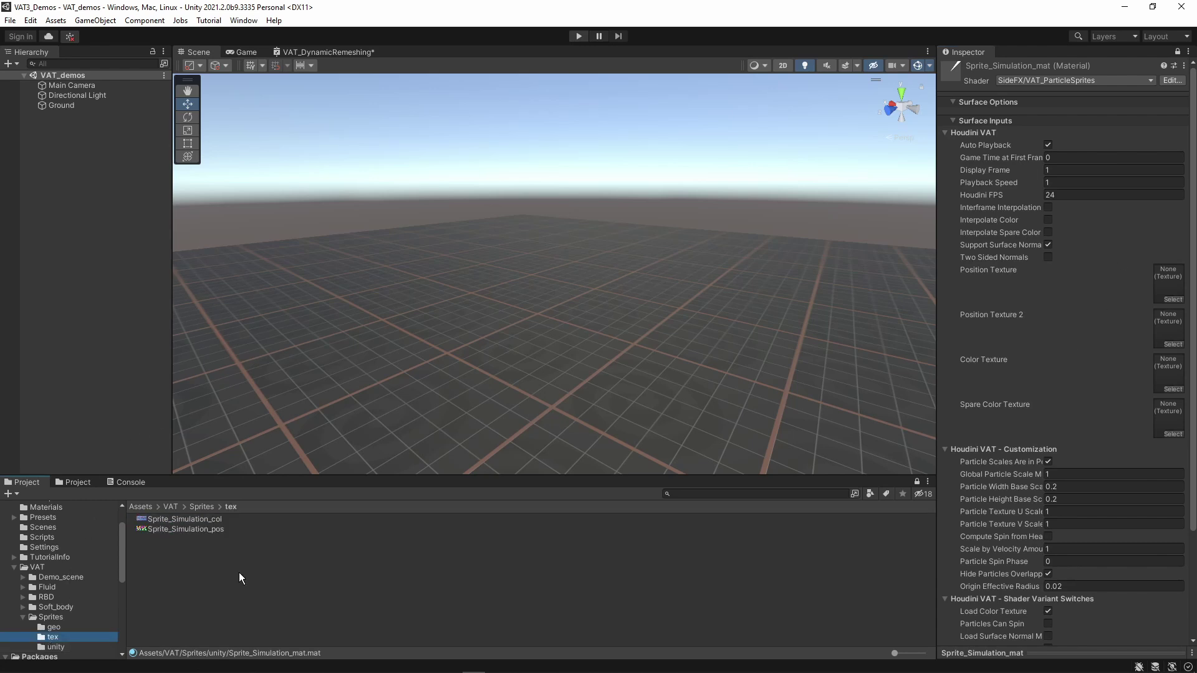
drag(204, 519, 1172, 373)
drag(204, 529, 1171, 279)
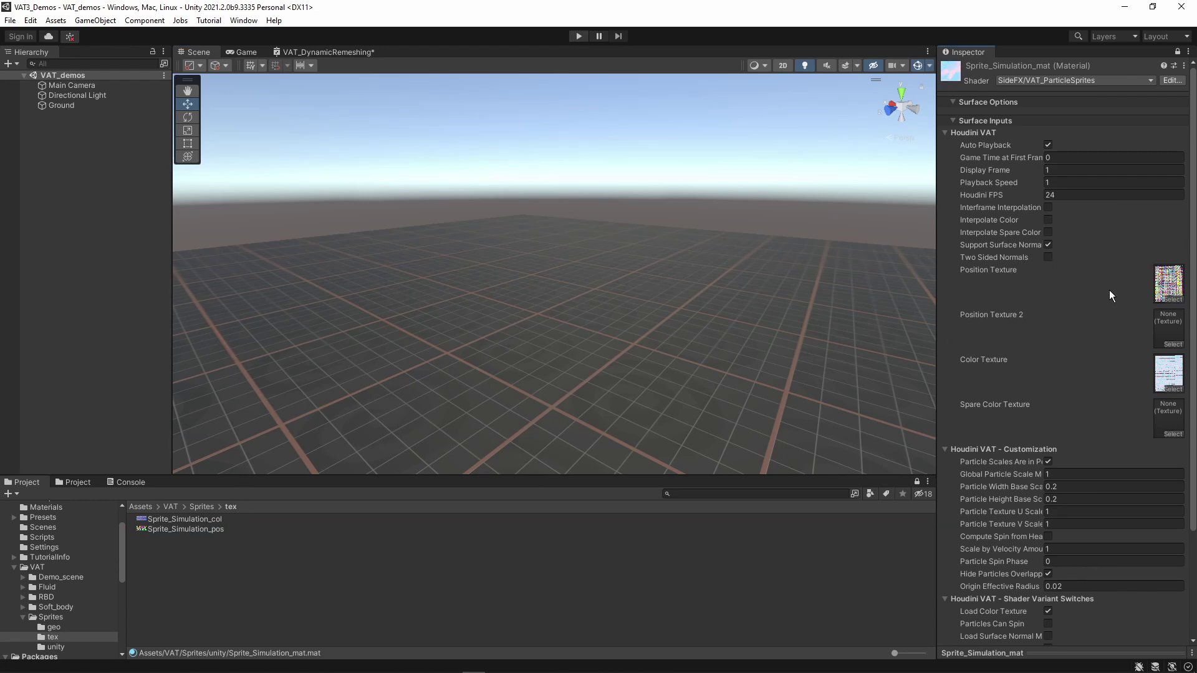
- Place Sprite_Simulation_mesh in the scene above the ground and apply Sprite_Simulation_mat to it
click(53, 627)
drag(182, 523, 537, 348)
alt+drag(586, 285, 572, 368)
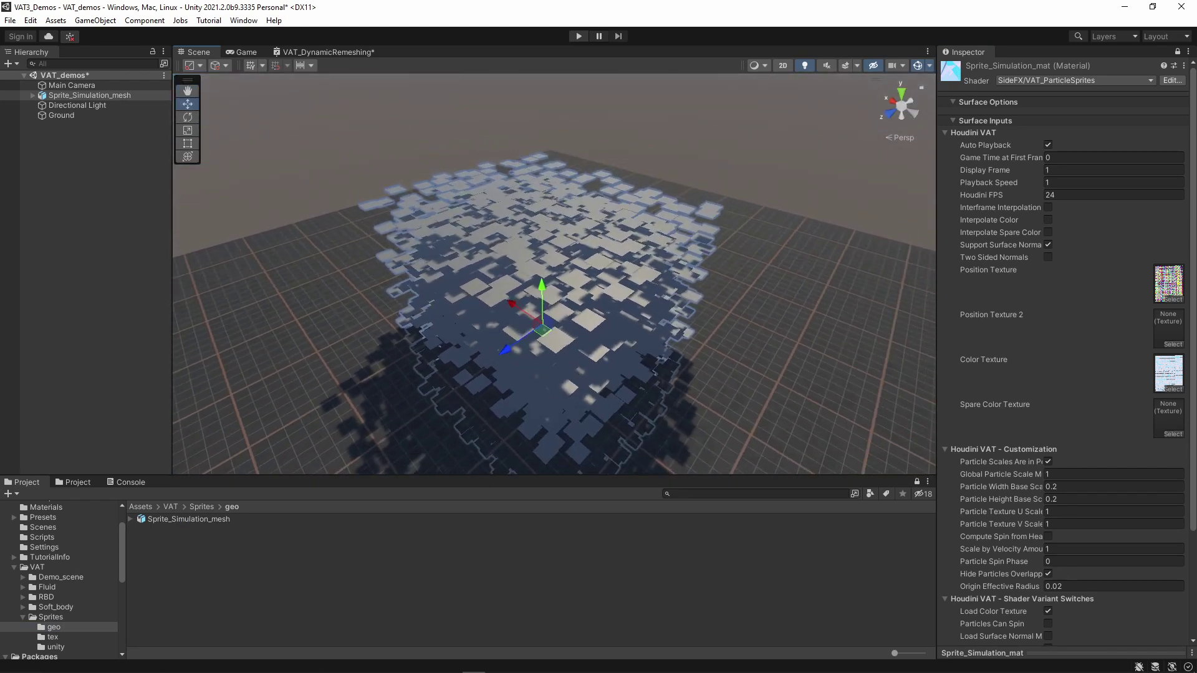
click(59, 647)
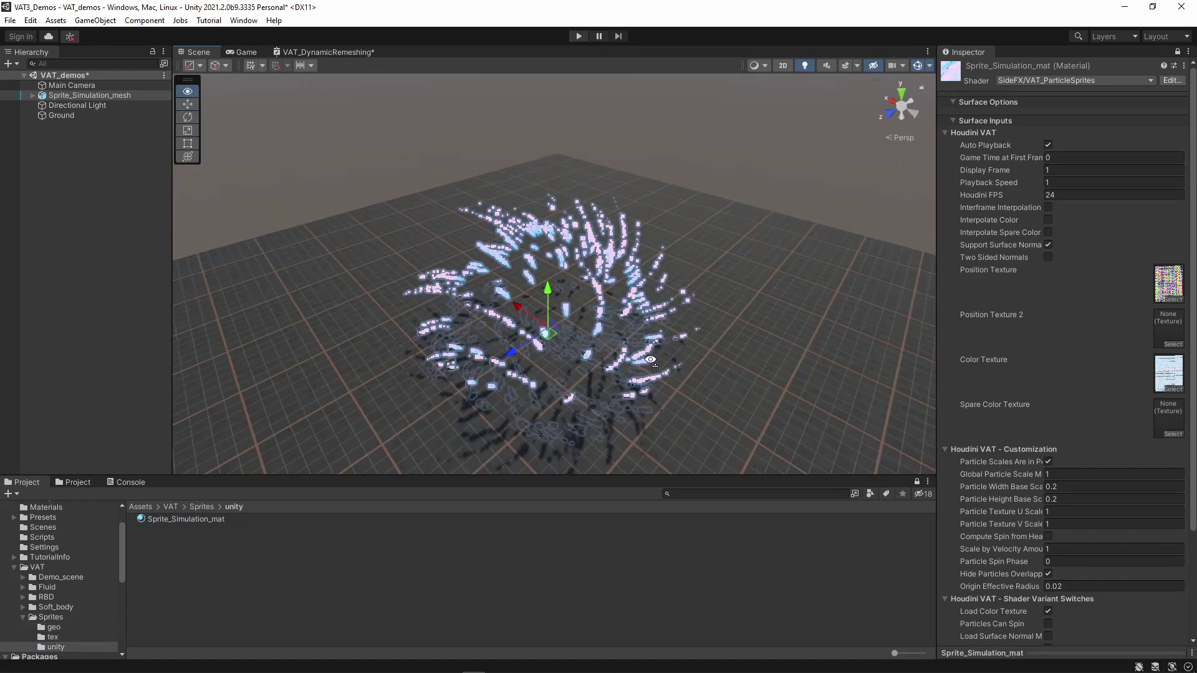
alt+drag(556, 308, 675, 168)
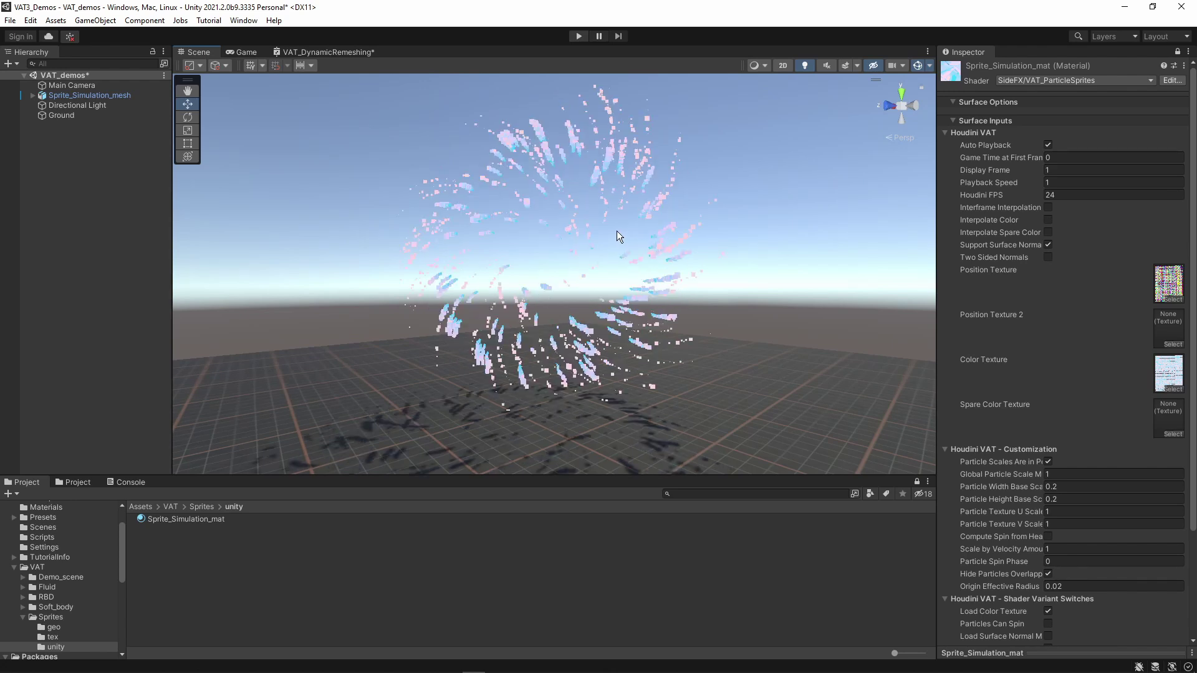
- Align the Main Camera with the scene view facing the sprite particles and play the scene briefly to check the animation
alt+drag(616, 231, 675, 246)
drag(560, 243, 602, 223)
key(e)
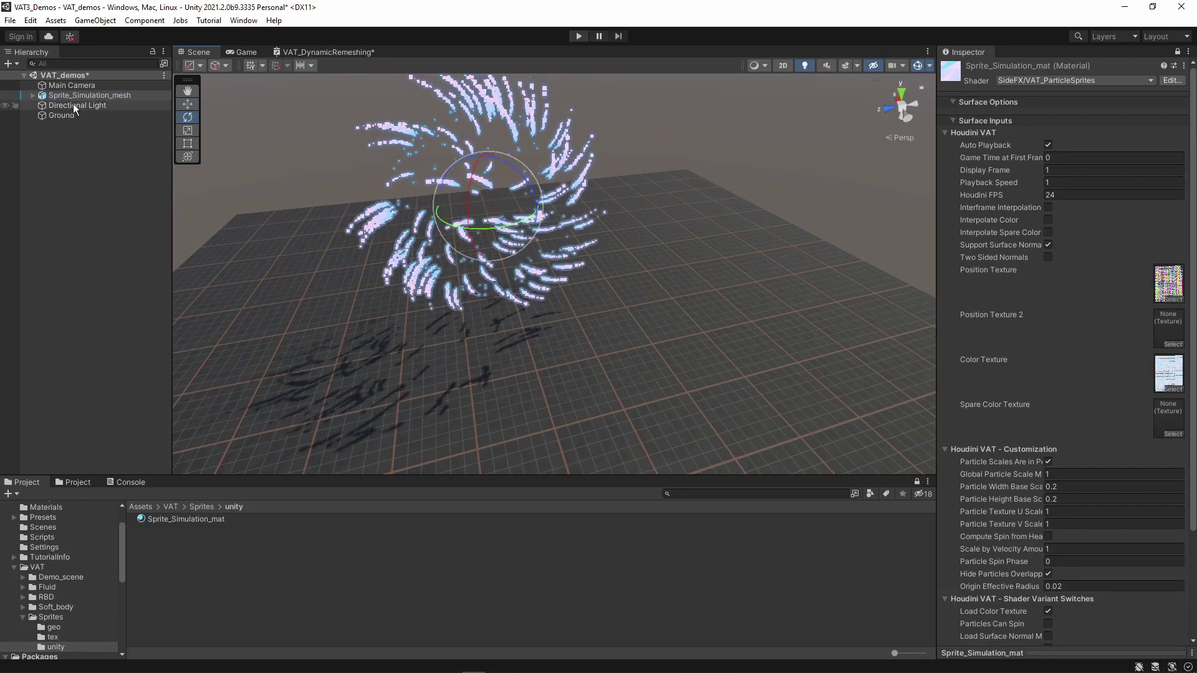
click(72, 85)
key(ctrl+shift+f)
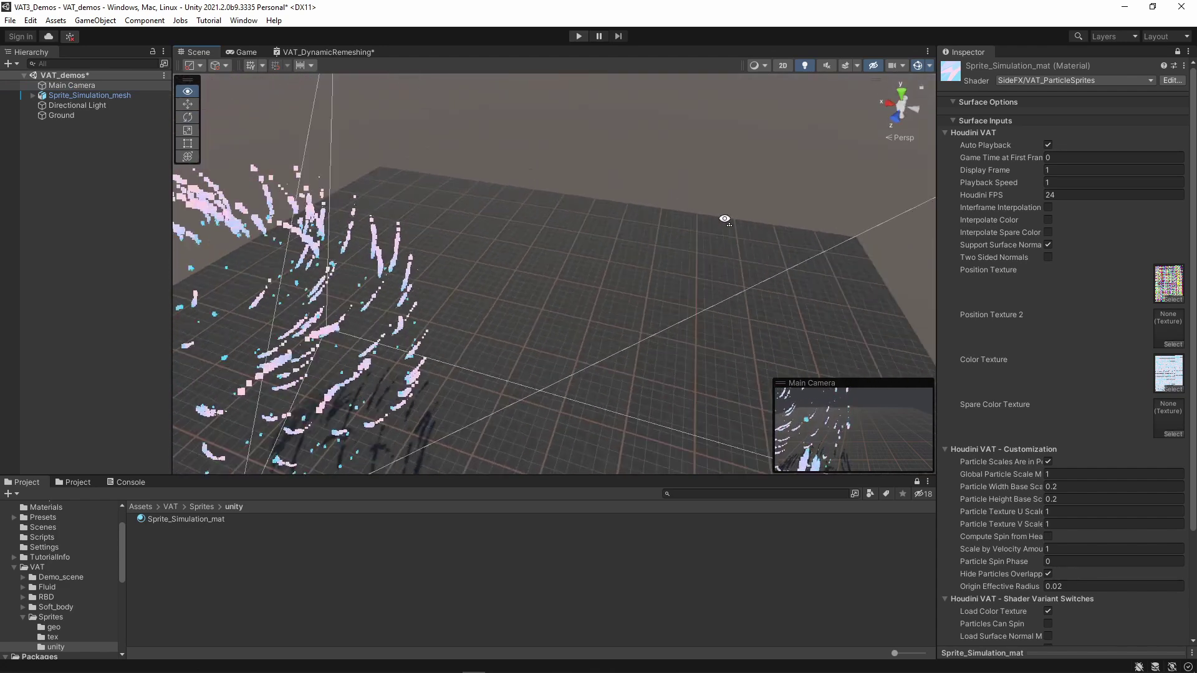
key(ctrl+p)
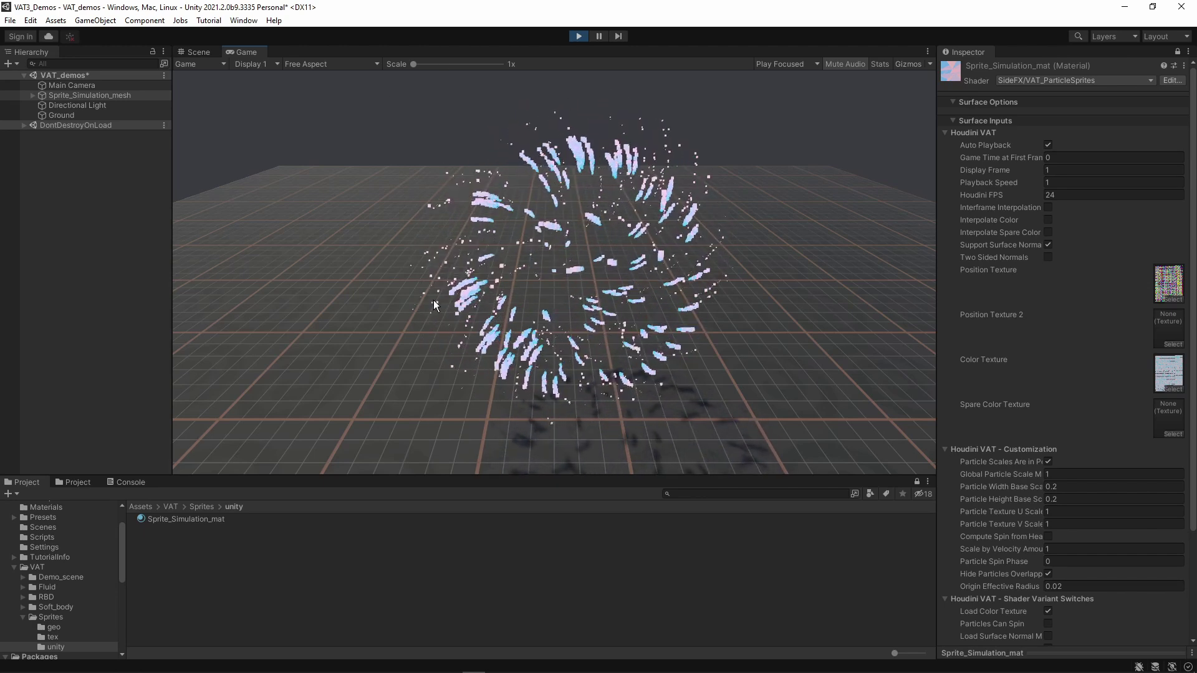
click(576, 35)
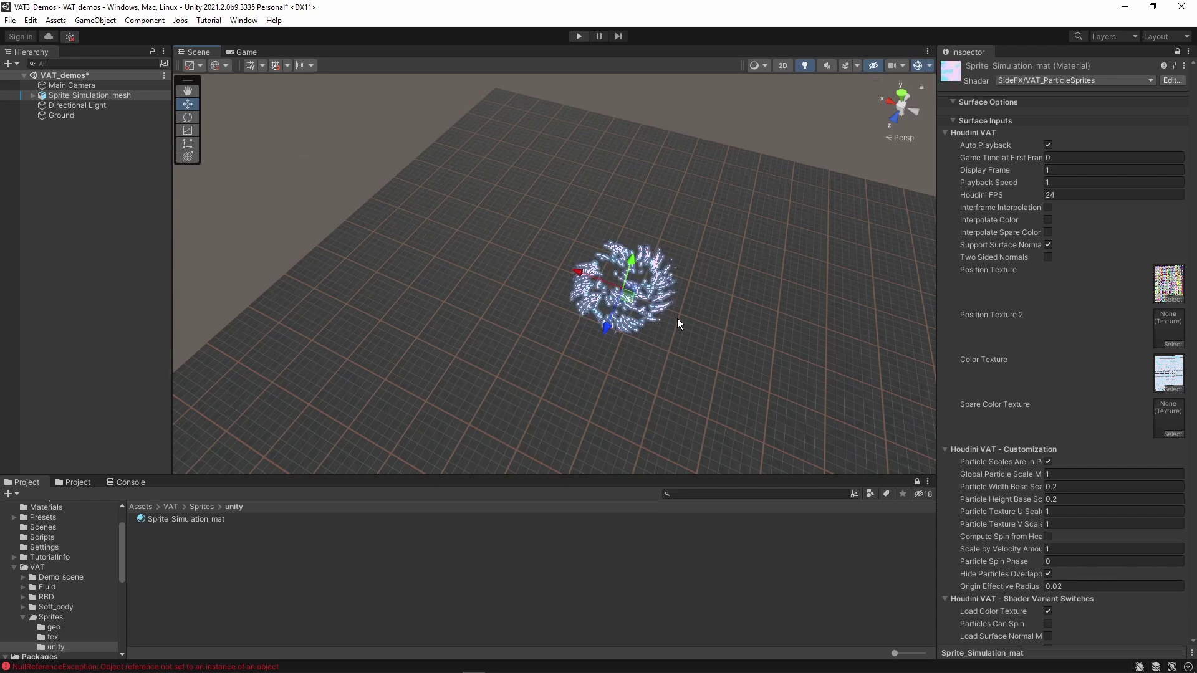
- Set Sprite_Simulation_mat's Global Particle Scale Multiplier to 1.28 and its Particle Width Base Scale to 0.43
right_drag(705, 302, 762, 221)
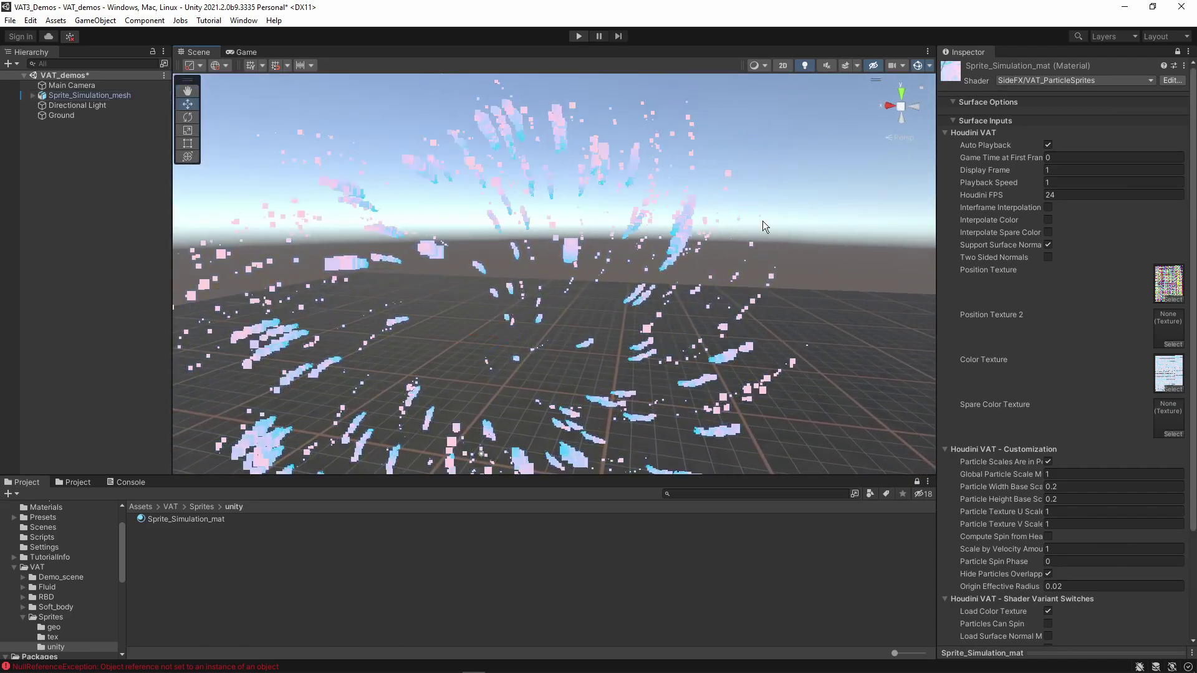
right_drag(481, 287, 550, 293)
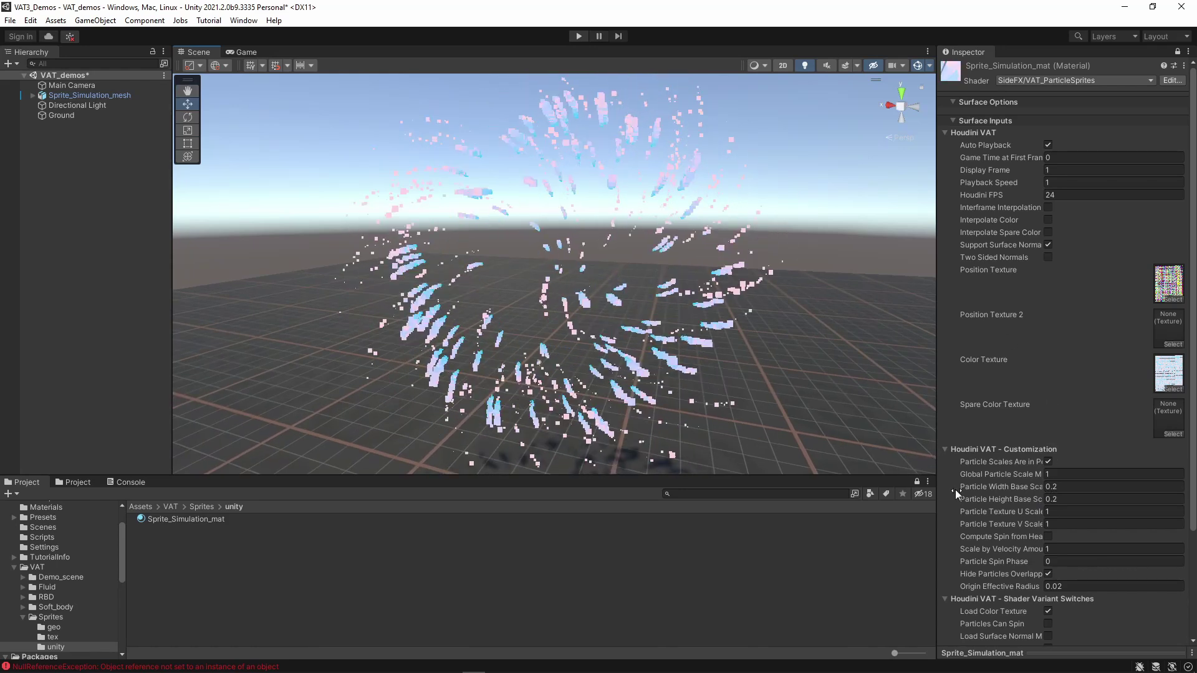
click(1031, 476)
text(2.5)
mouse_move(1035, 474)
mouse_down()
mouse_move(978, 470)
mouse_move(1069, 462)
mouse_move(1028, 462)
mouse_up()
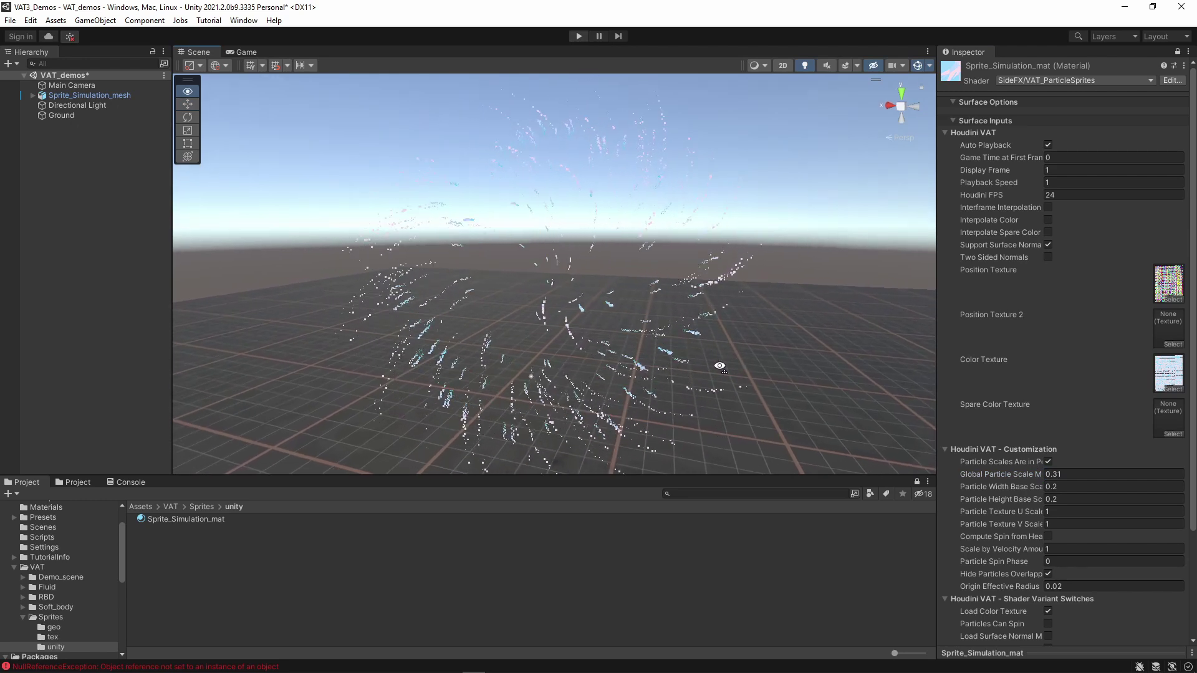
drag(1038, 474, 733, 302)
drag(1039, 476, 926, 481)
mouse_move(1041, 485)
mouse_down()
mouse_move(1056, 483)
mouse_move(1044, 481)
mouse_up()
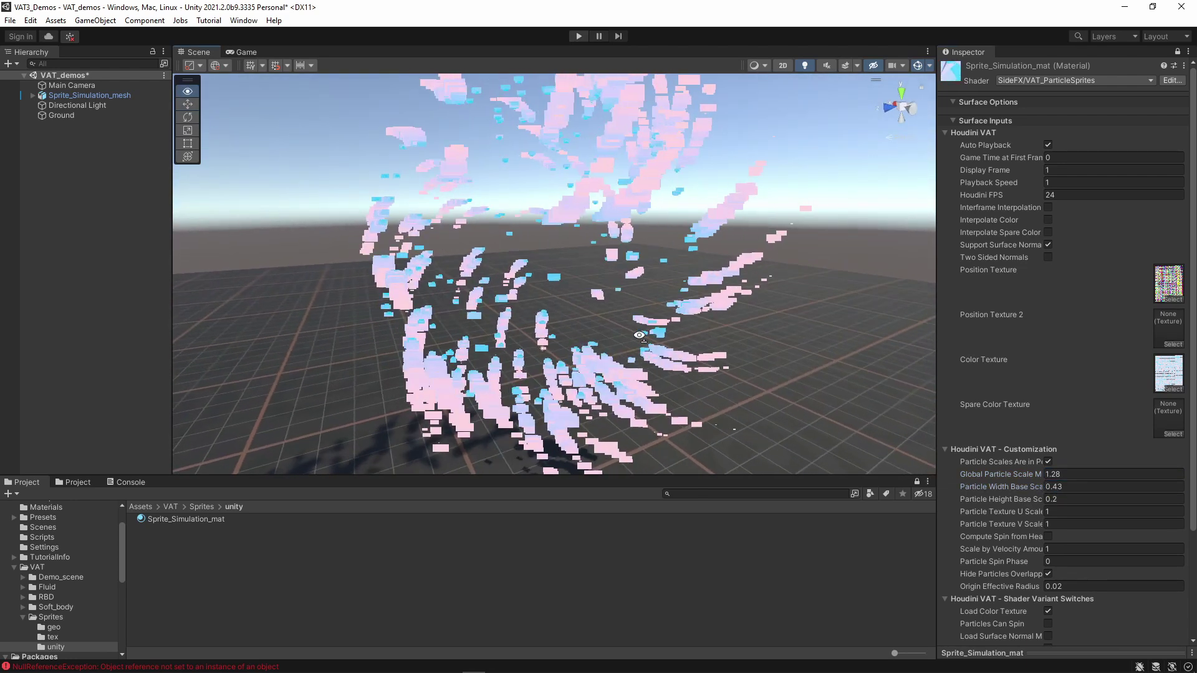
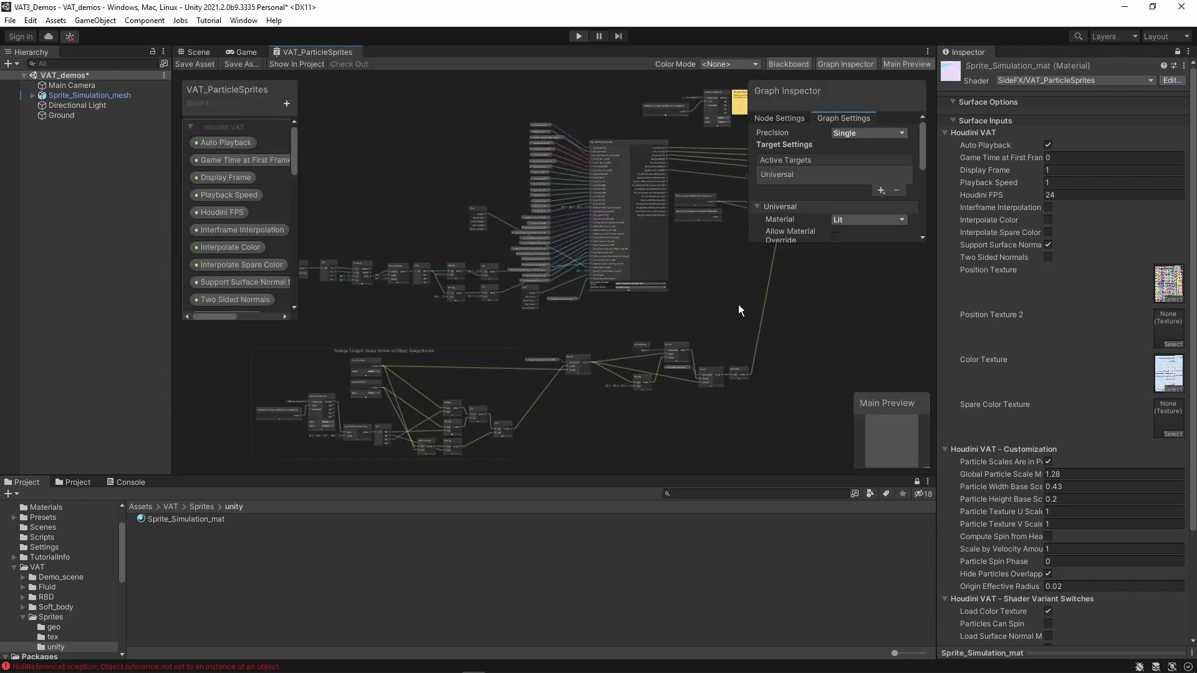
- Locate the VAT_ParticleSprites shader graph in the Editor/Shaders folder of the SideFX Vertex Animation Textures package
middle_drag(741, 304, 662, 308)
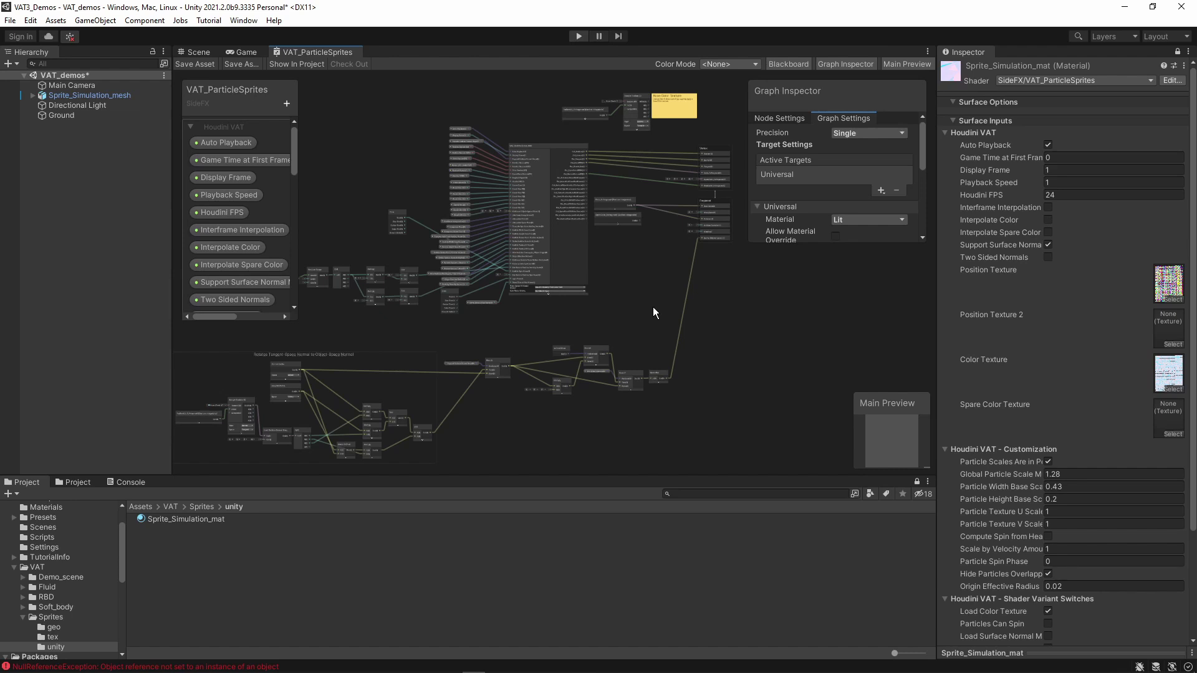
scroll(63, 580, down, 5)
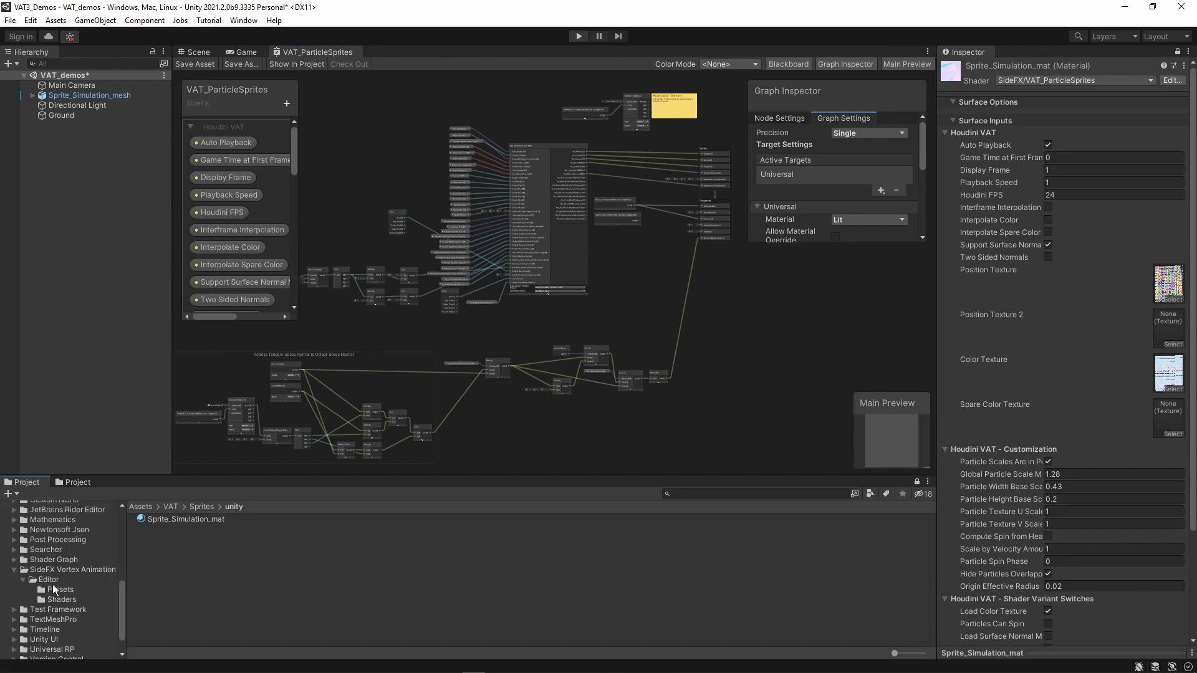
click(63, 600)
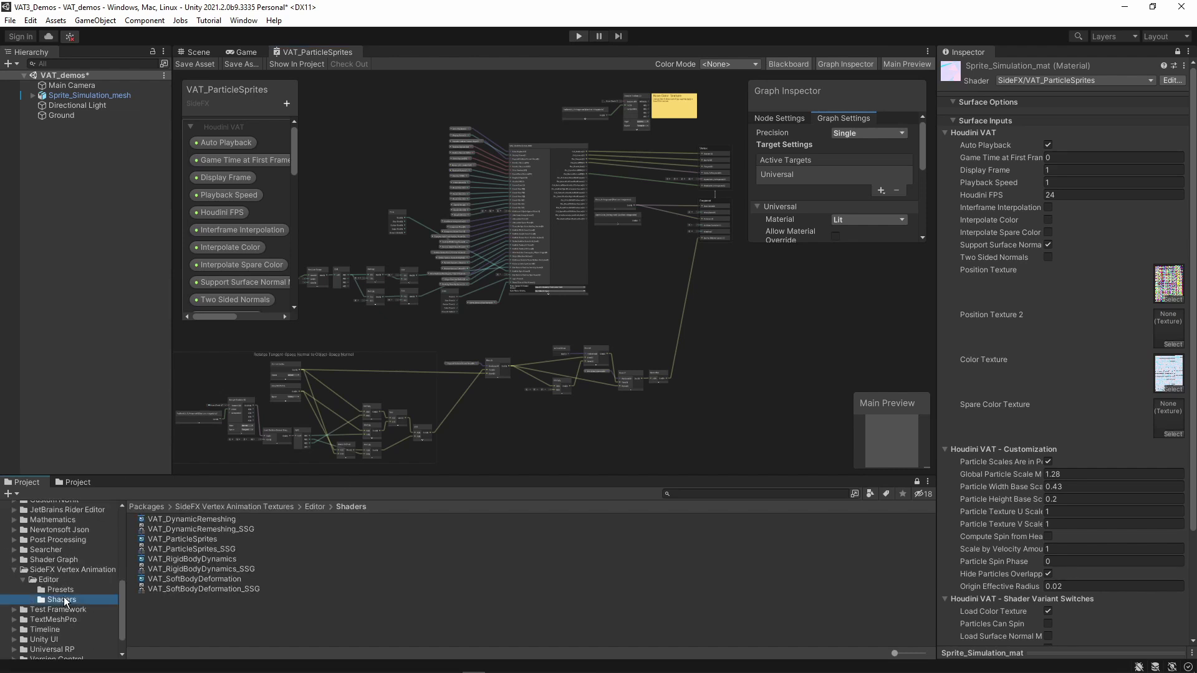
click(206, 540)
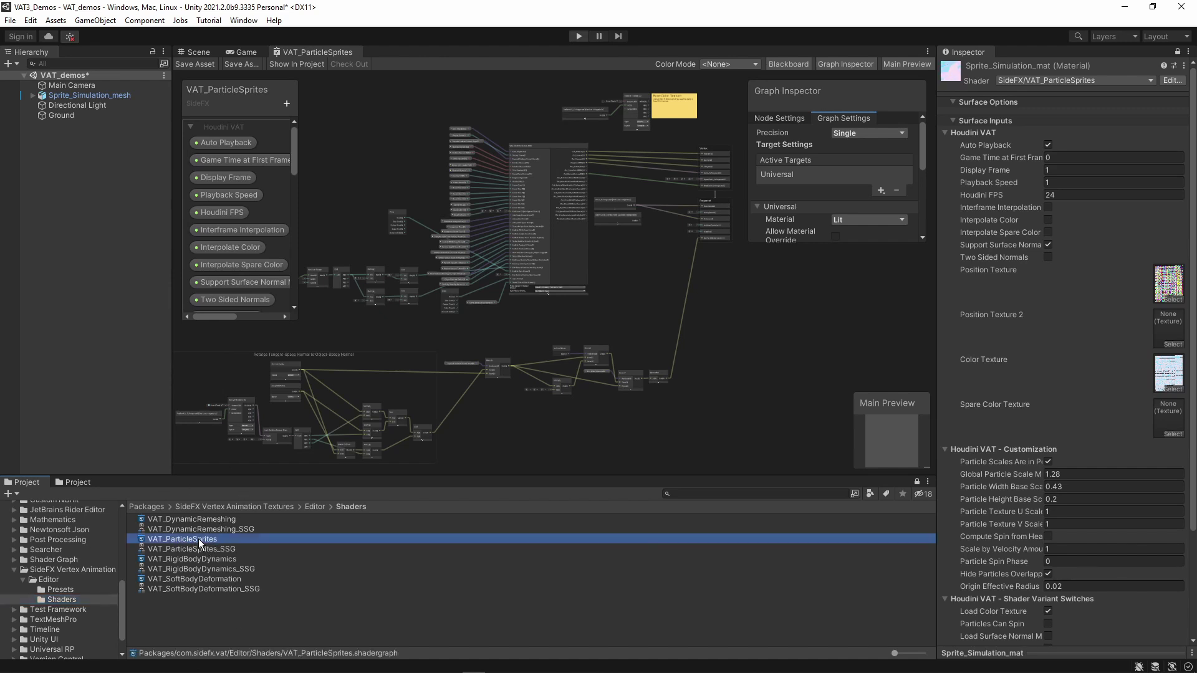
right_click(198, 539)
click(229, 610)
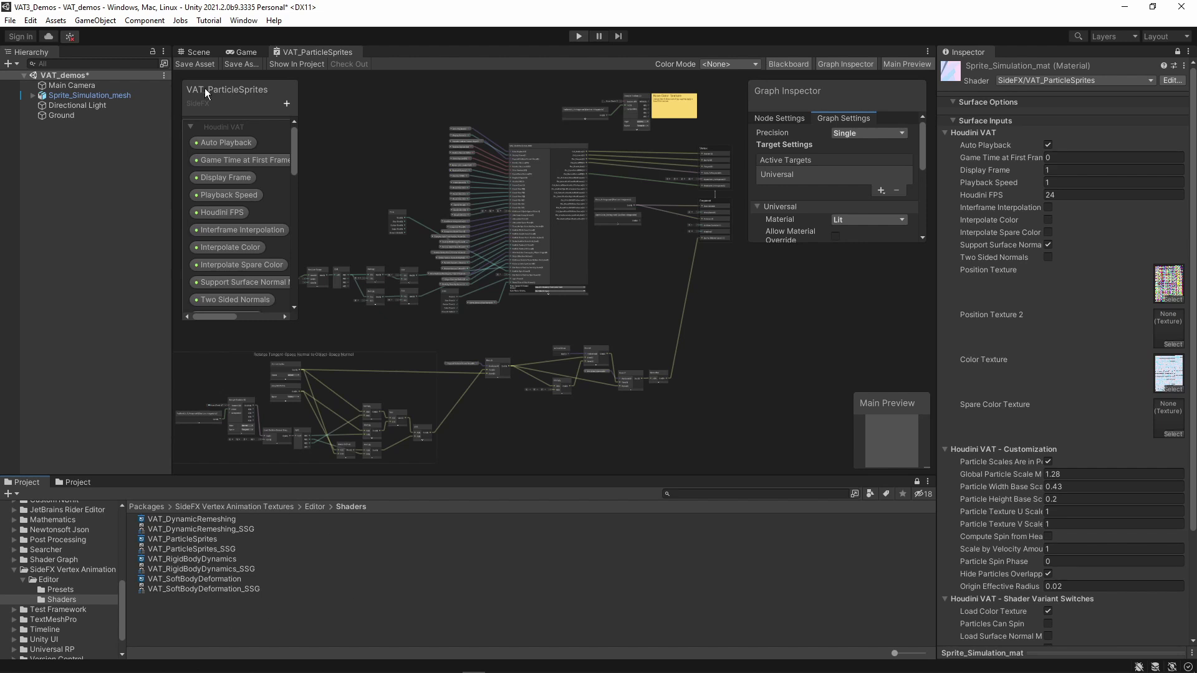
- Examine the VAT_ParticleSprites_SSG node in the shader graph and how its outputs connect to the Vertex block
scroll(738, 335, up, 3)
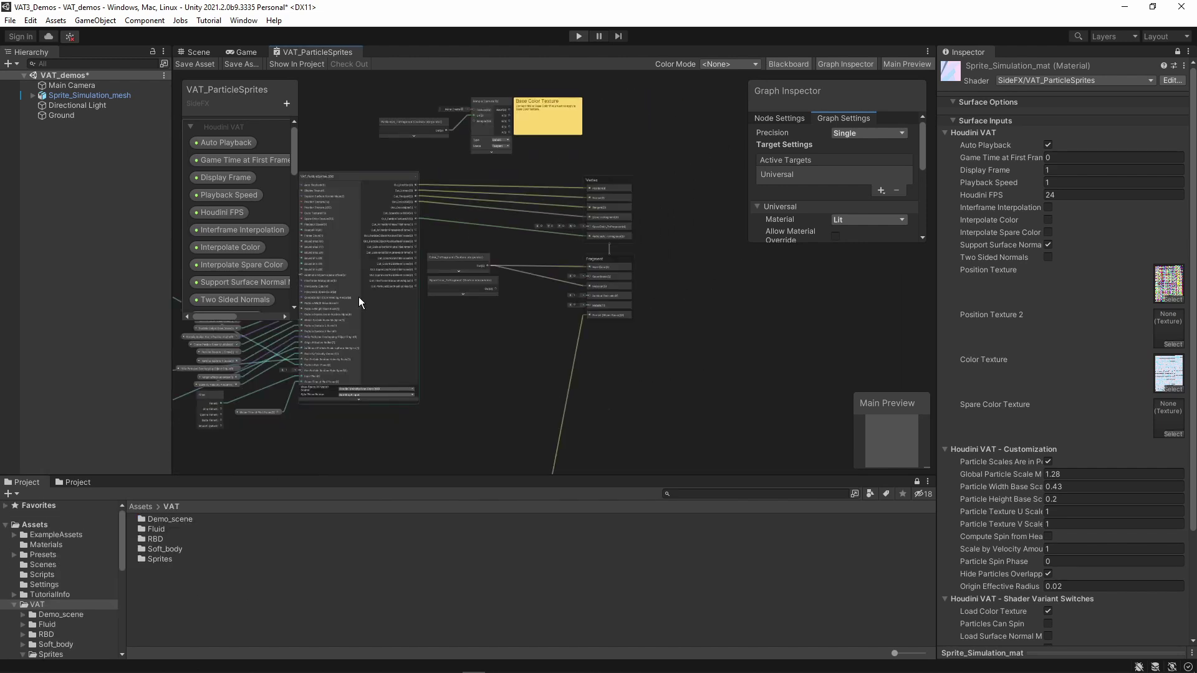
scroll(547, 245, up, 1)
scroll(498, 248, up, 3)
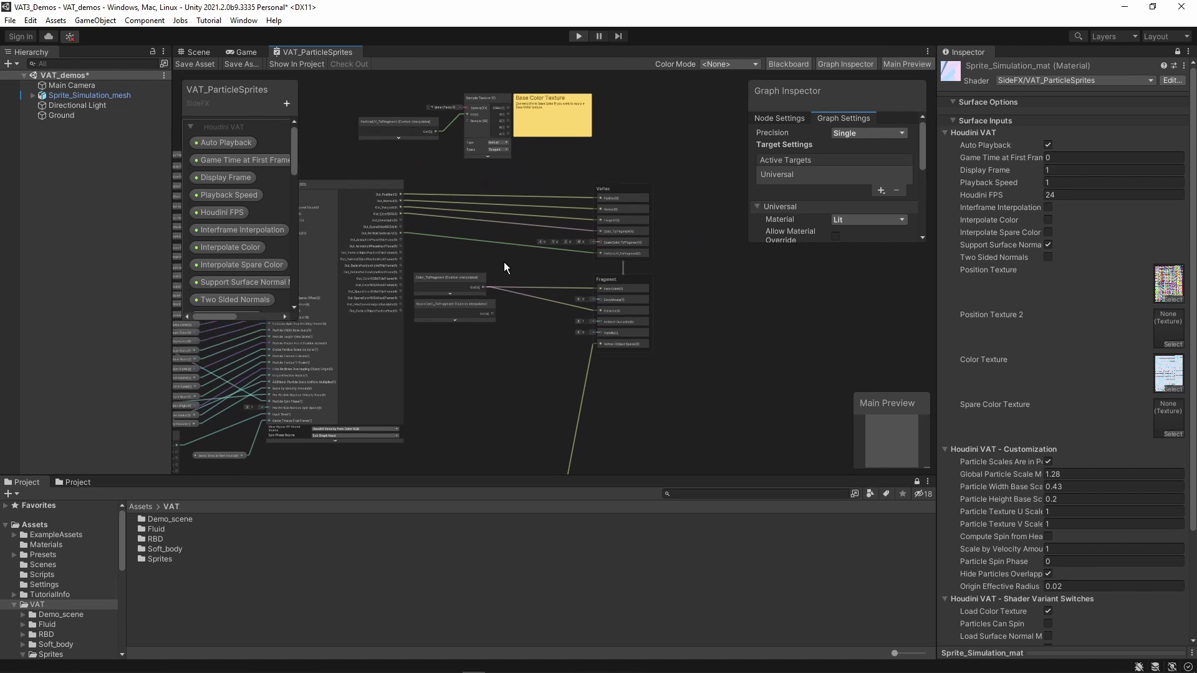
scroll(503, 276, up, 1)
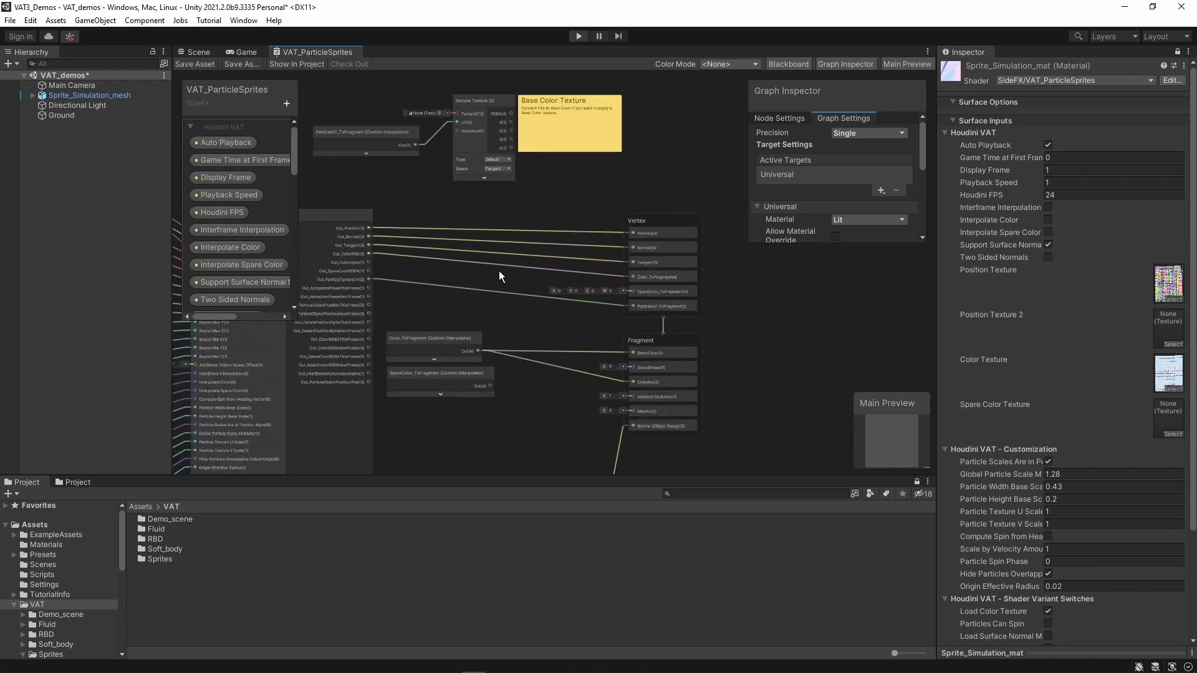
middle_drag(412, 203, 576, 205)
click(461, 210)
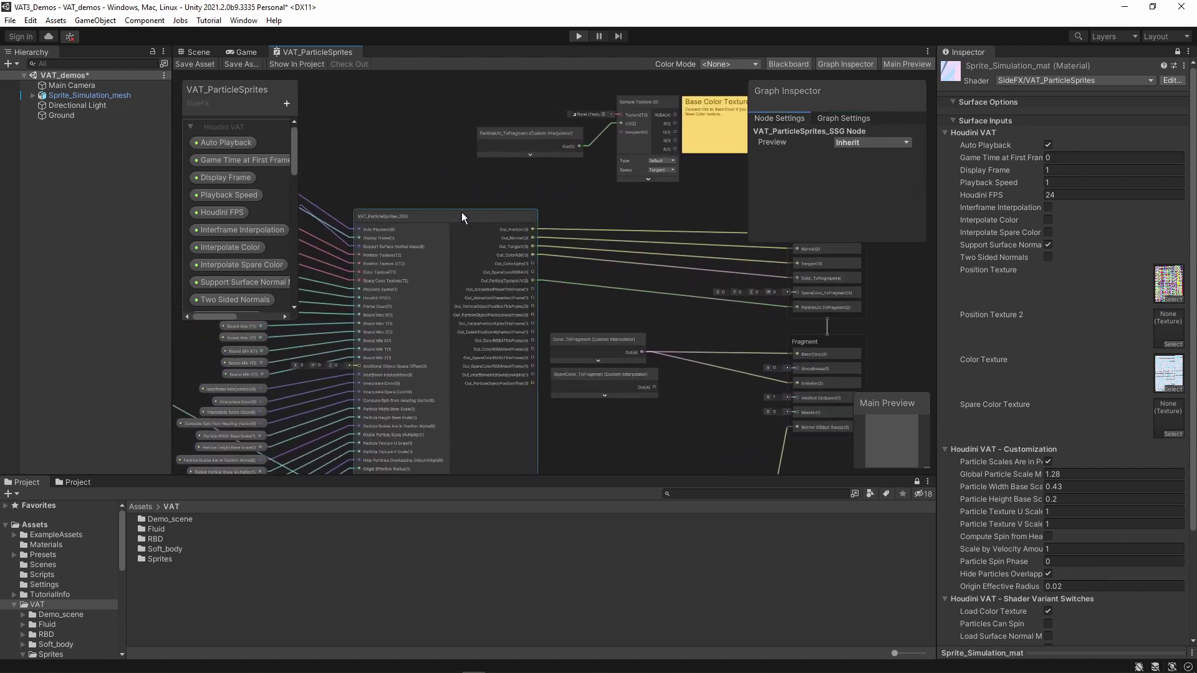
drag(467, 202, 457, 205)
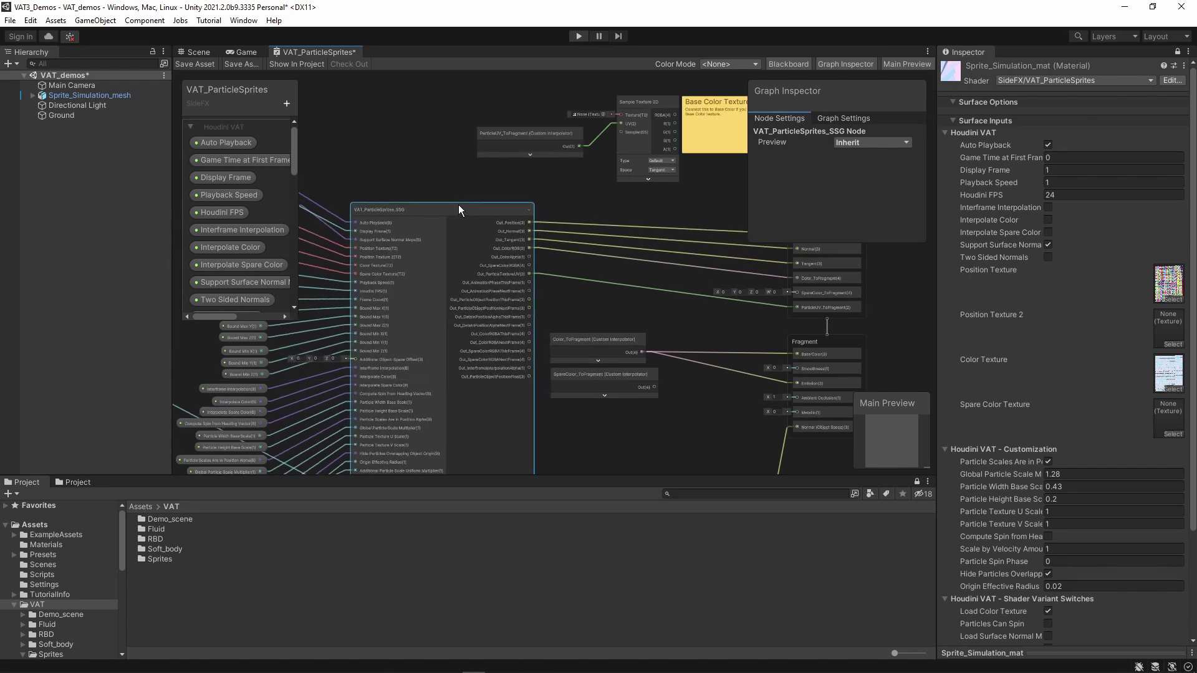
middle_drag(592, 201, 461, 209)
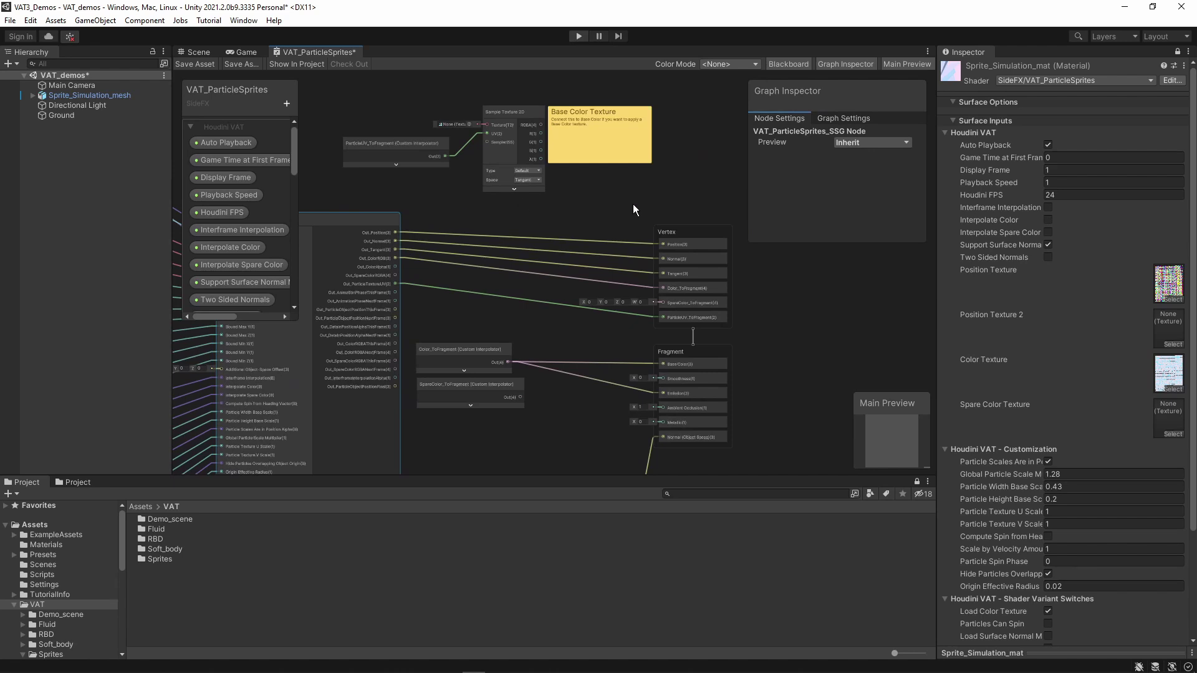
middle_drag(705, 242, 622, 231)
drag(619, 221, 620, 208)
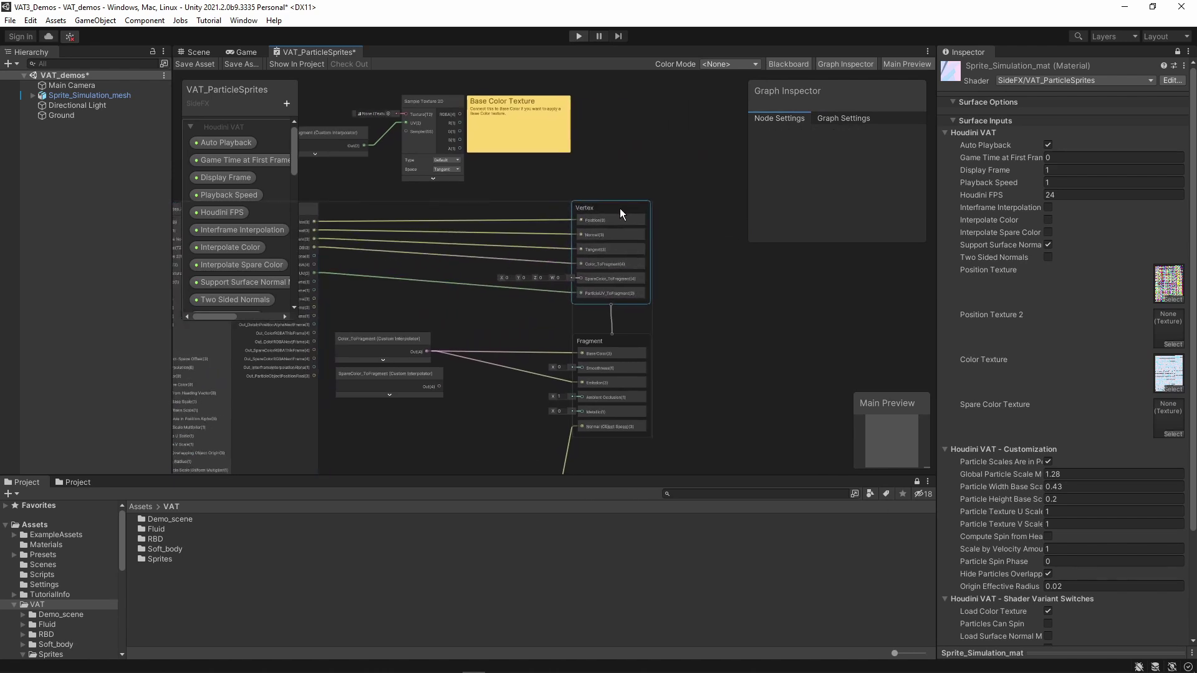
- Inspect the Fragment block and the Color_ToFragment custom interpolator that feeds its Base Color and Emission inputs
middle_drag(530, 295, 557, 249)
click(641, 284)
scroll(628, 284, up, 4)
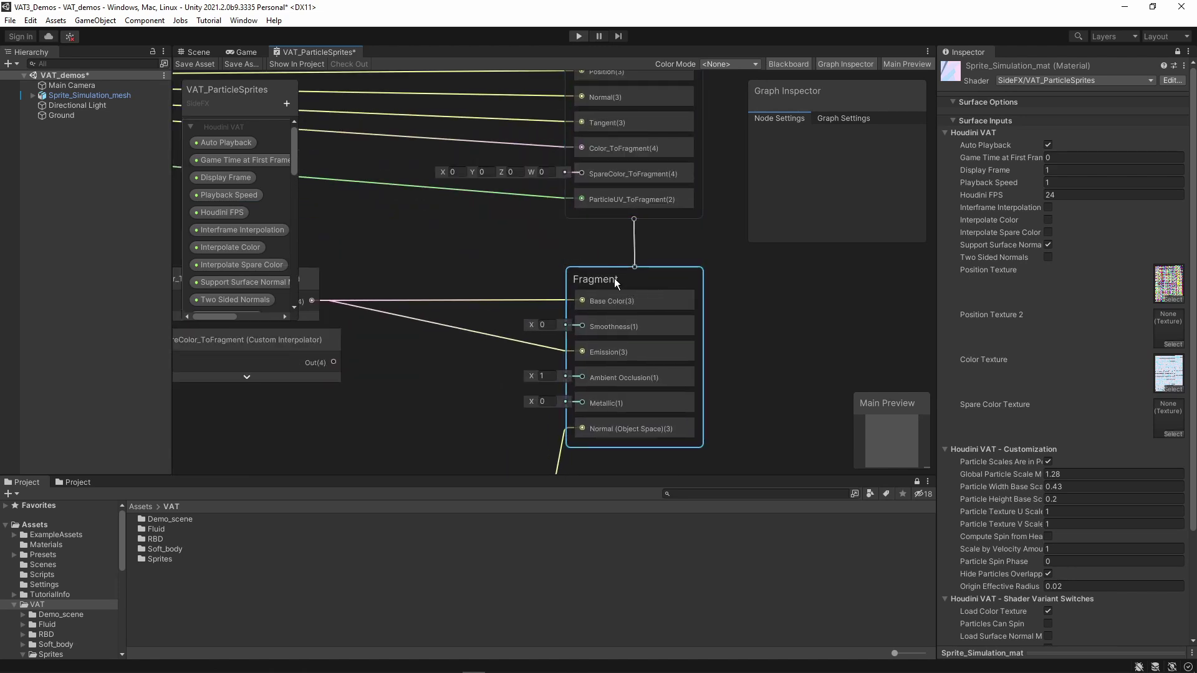
middle_drag(633, 278, 698, 268)
scroll(520, 233, down, 1)
middle_drag(520, 232, 577, 235)
click(374, 286)
scroll(374, 285, up, 2)
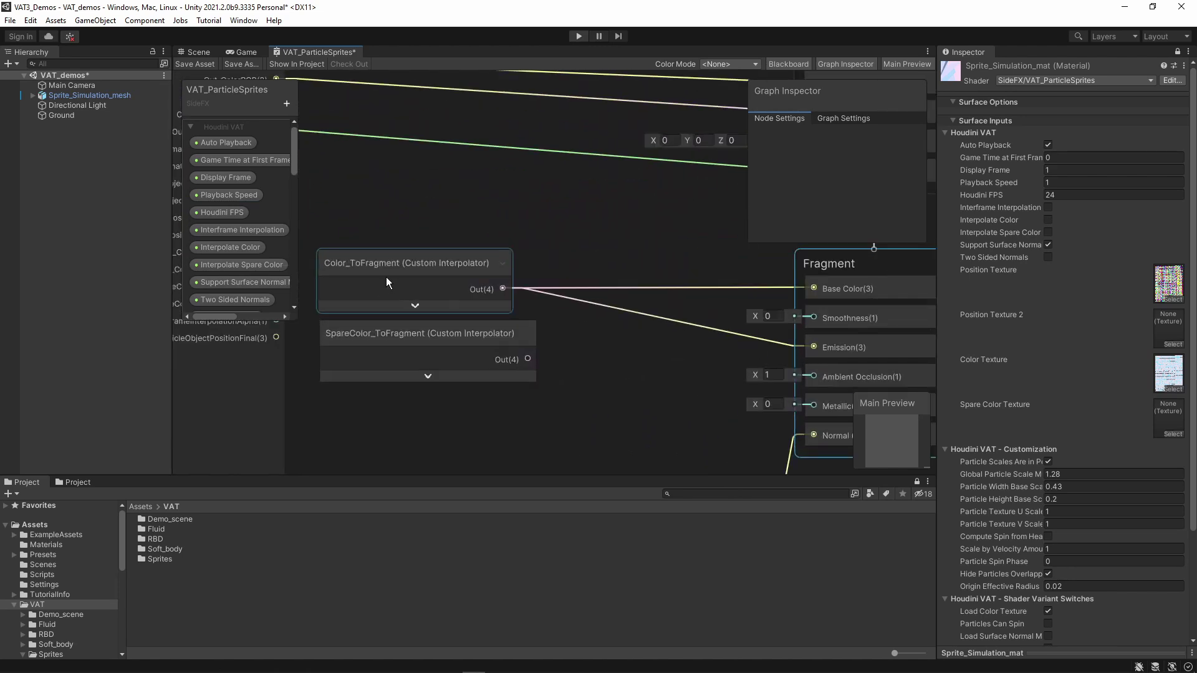
drag(418, 264, 451, 249)
scroll(475, 228, down, 3)
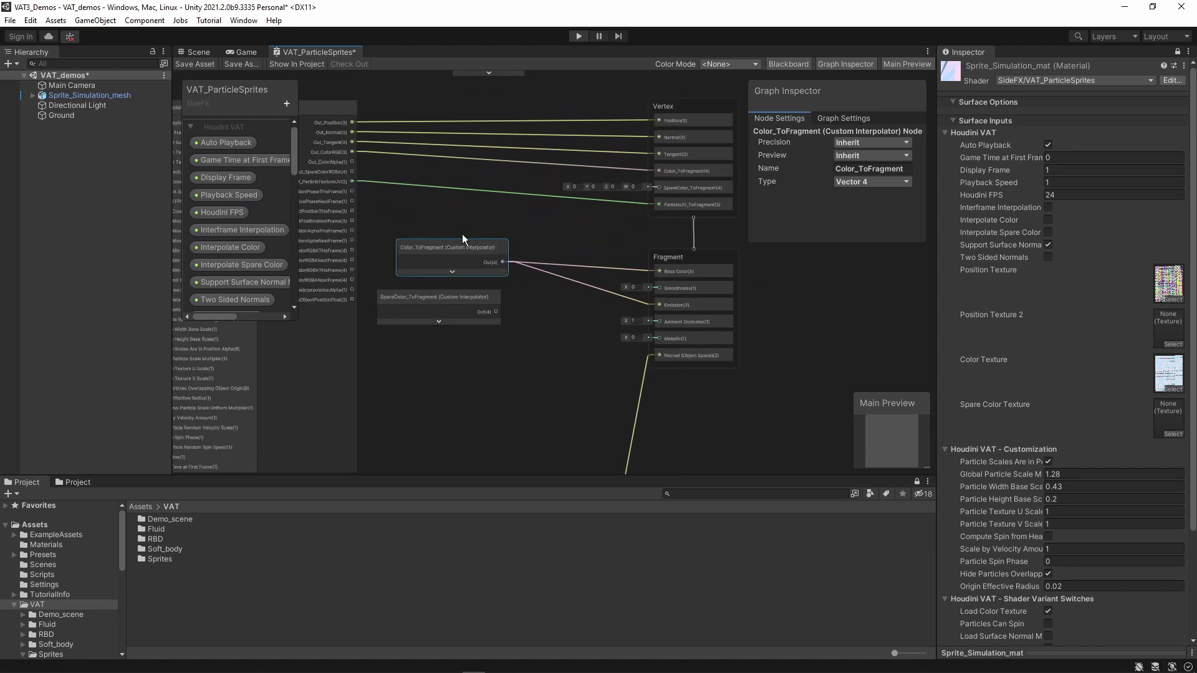
- Compare the Color_ToFragment entry in the Vertex block with its matching custom interpolator node beside the Fragment block
scroll(412, 249, up, 3)
middle_drag(561, 205, 549, 287)
scroll(643, 227, up, 2)
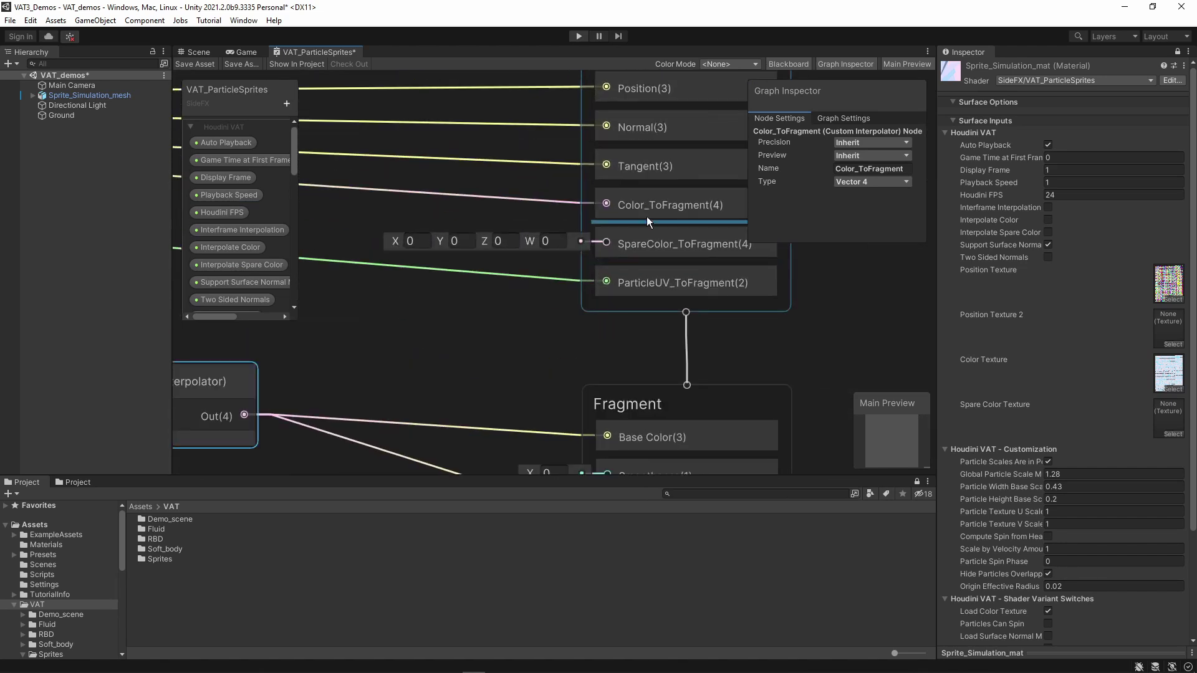
click(652, 207)
scroll(655, 200, down, 4)
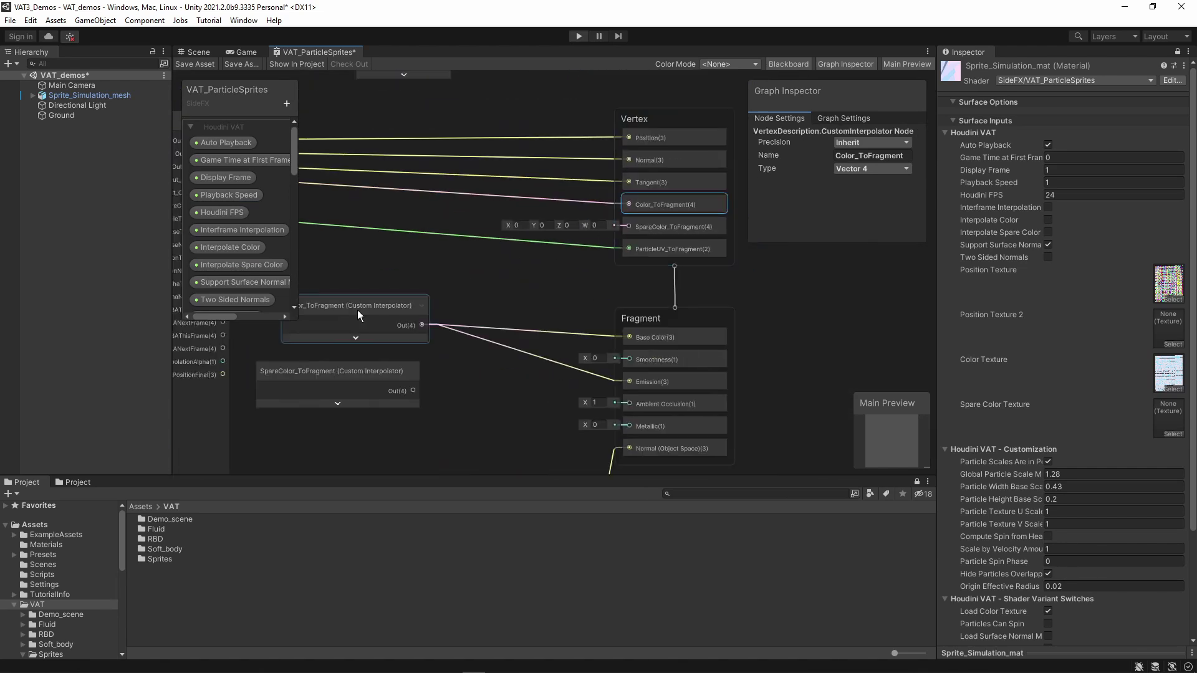
click(378, 292)
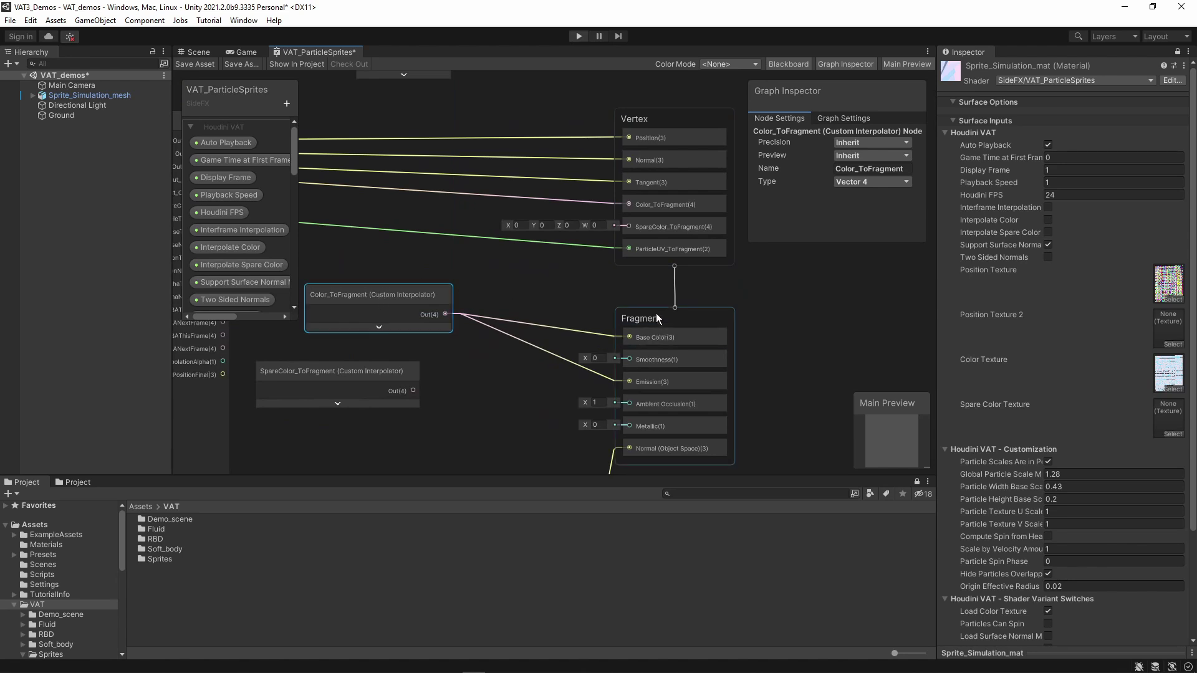
scroll(654, 333, down, 3)
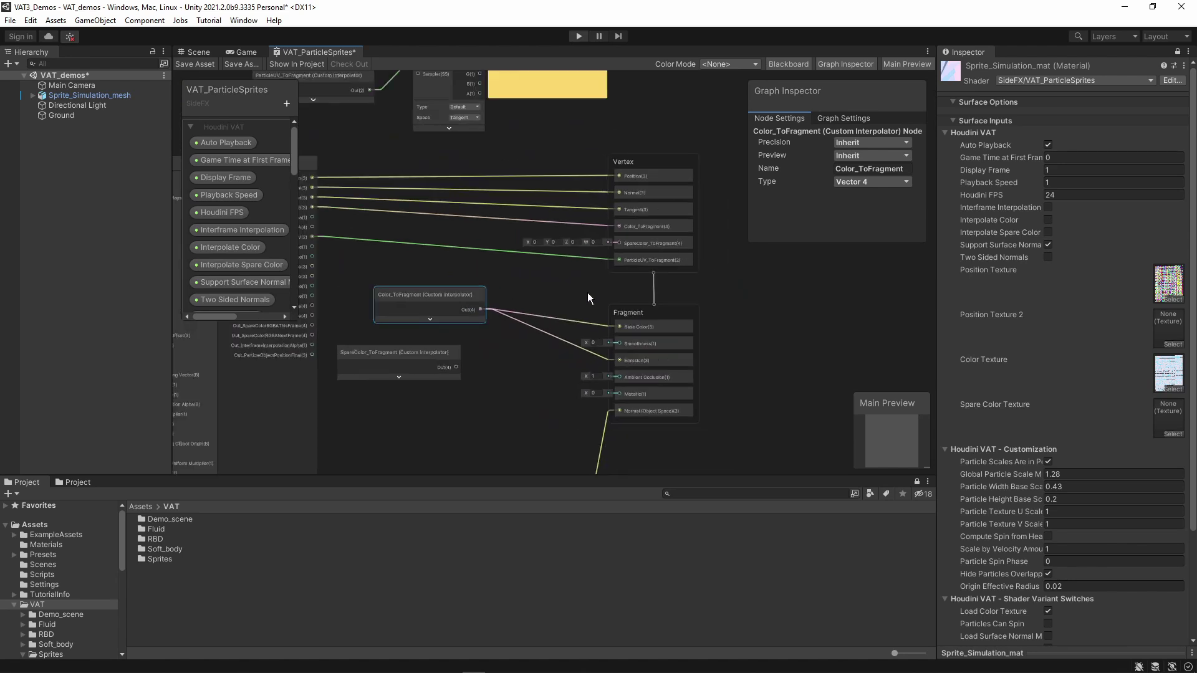
- Examine the Sample Texture 2D node for the base color texture and the Out_ParticleTextureUV output of VAT_ParticleSprites_SSG
middle_drag(588, 294, 603, 333)
scroll(474, 235, up, 1)
scroll(552, 236, up, 4)
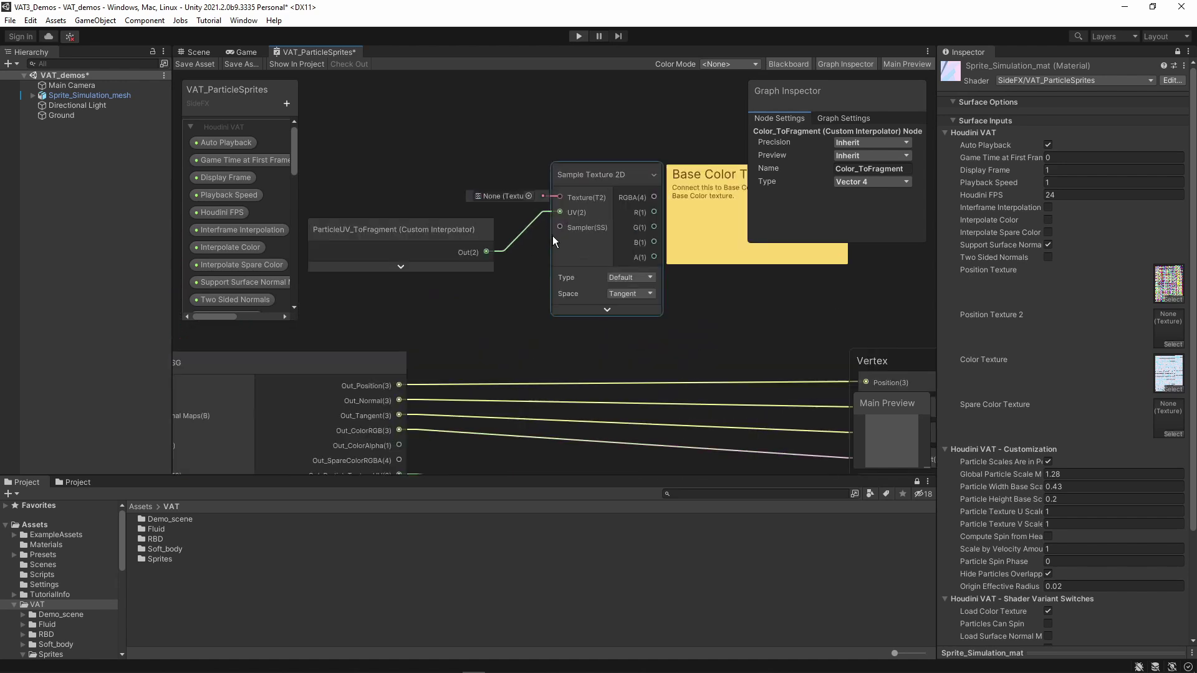
scroll(572, 192, up, 1)
scroll(559, 214, down, 2)
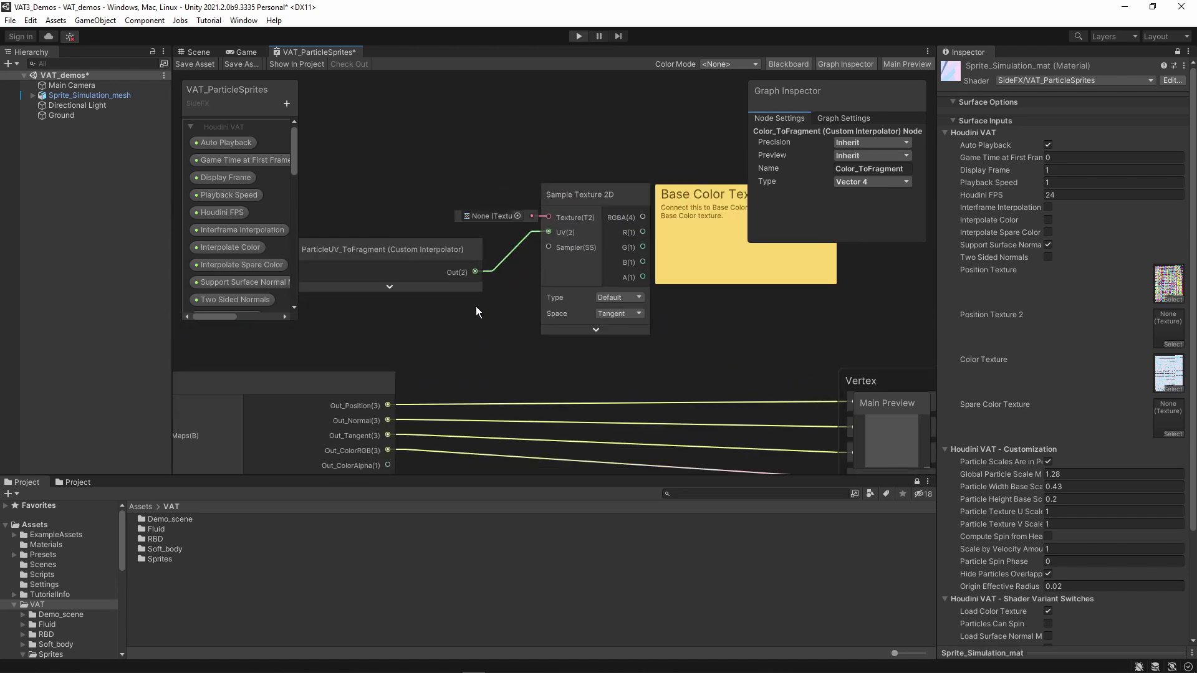
middle_drag(481, 303, 511, 248)
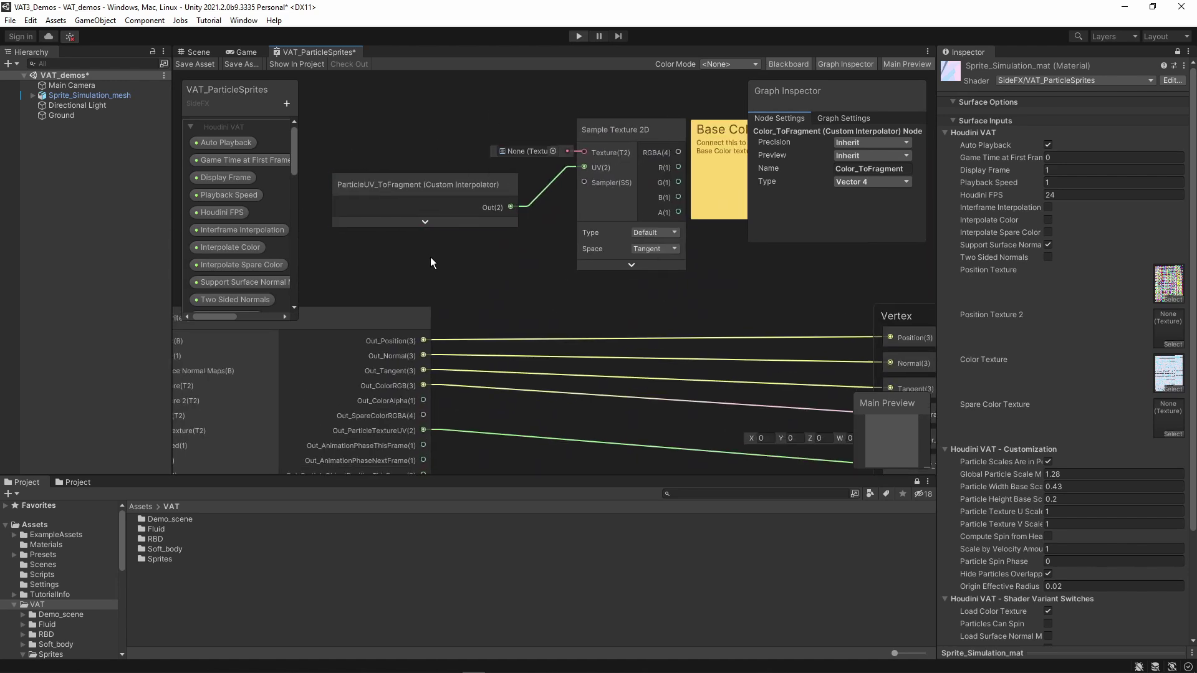
middle_drag(430, 257, 464, 204)
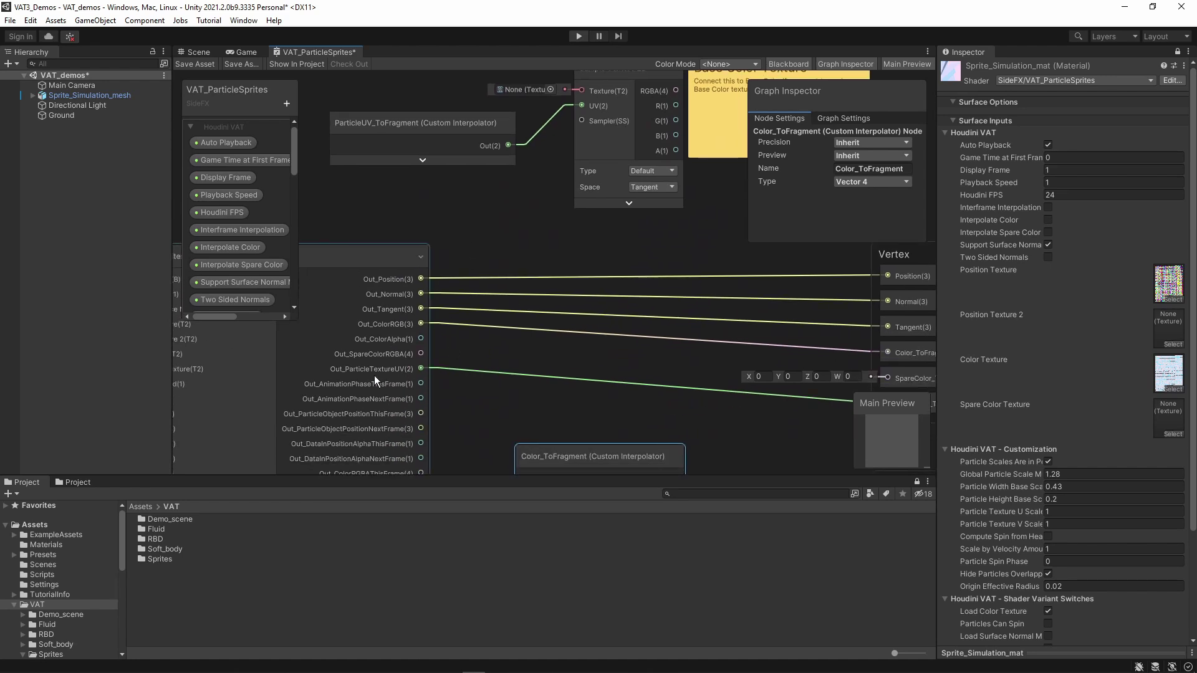
scroll(375, 378, up, 2)
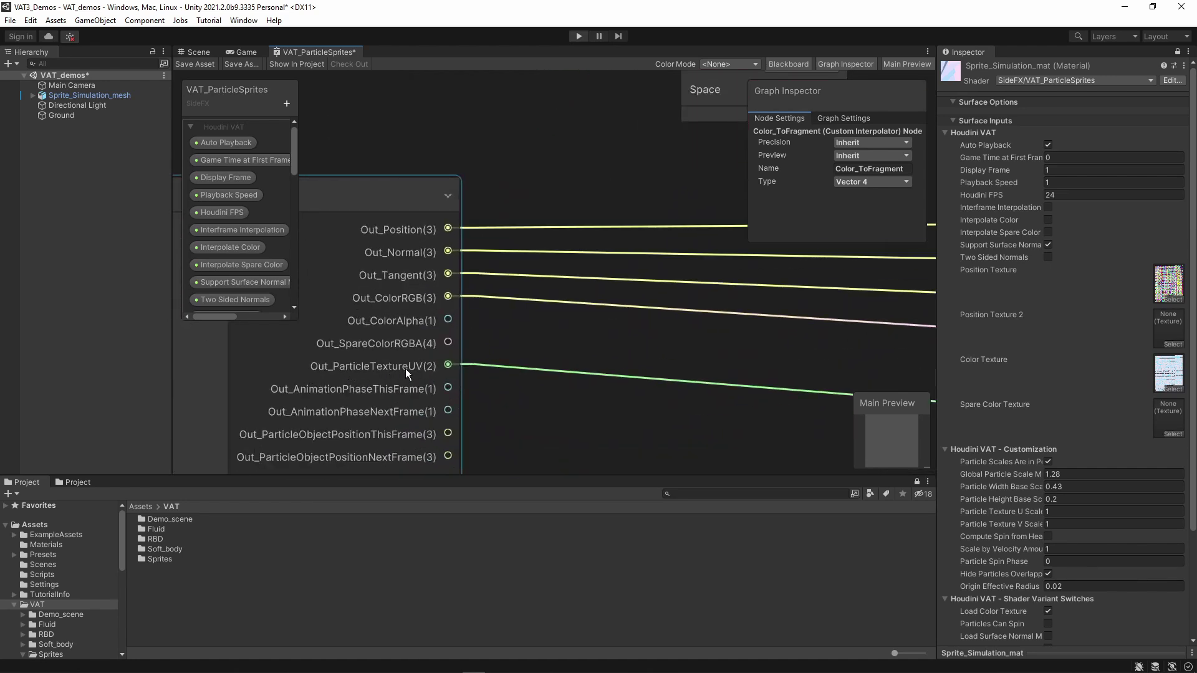
scroll(450, 370, down, 3)
middle_drag(538, 249, 452, 240)
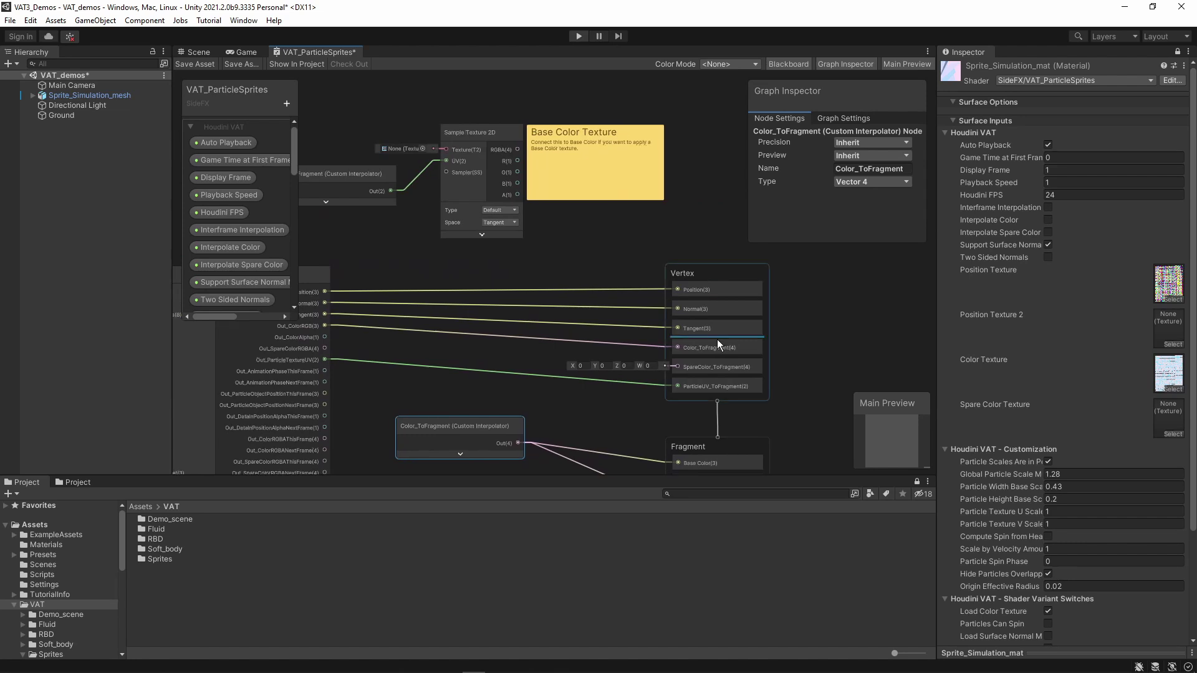
- Trace ParticleUV_ToFragment from the Vertex block to the custom interpolator node that supplies the Sample Texture 2D's UV input
scroll(717, 383, up, 3)
scroll(713, 372, down, 5)
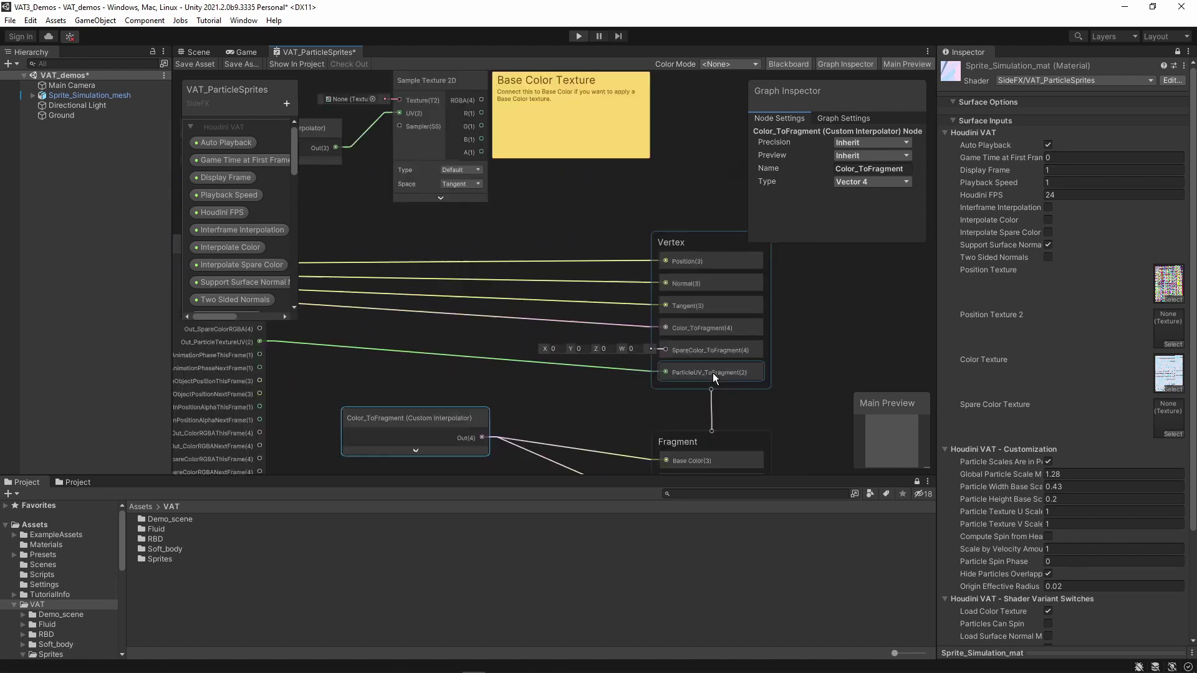
scroll(517, 232, up, 4)
middle_drag(568, 218, 514, 246)
mouse_move(513, 246)
mouse_down()
mouse_move(508, 253)
mouse_move(529, 253)
mouse_up()
scroll(523, 252, down, 1)
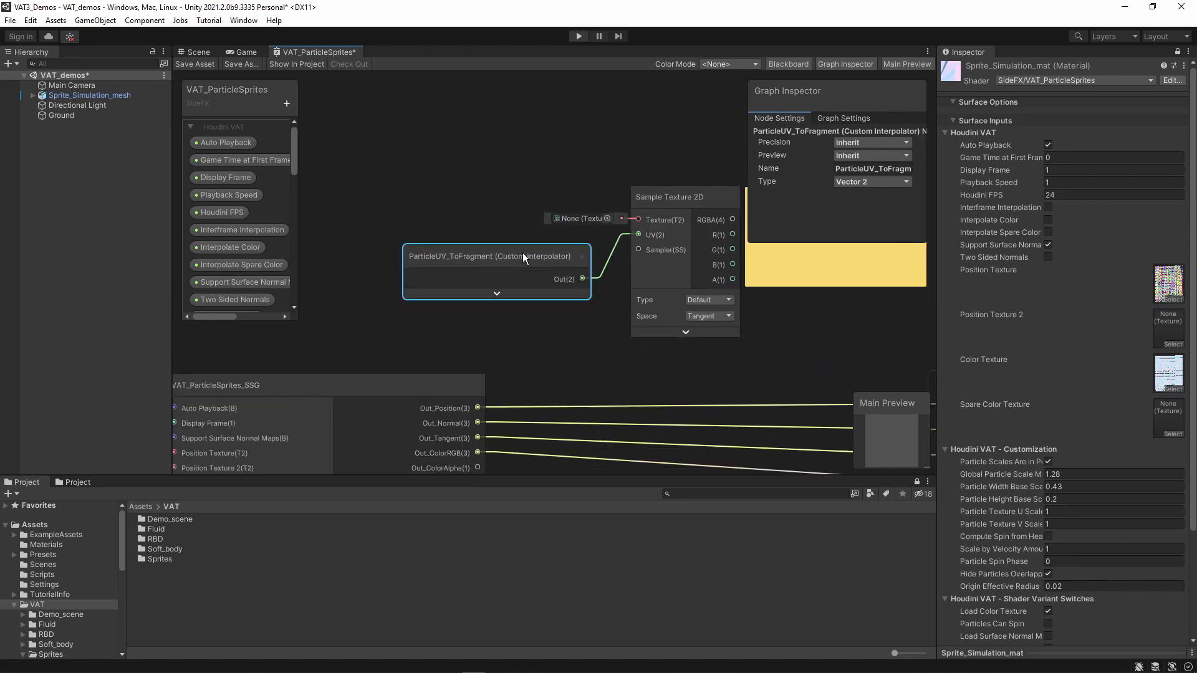
middle_drag(546, 304, 357, 199)
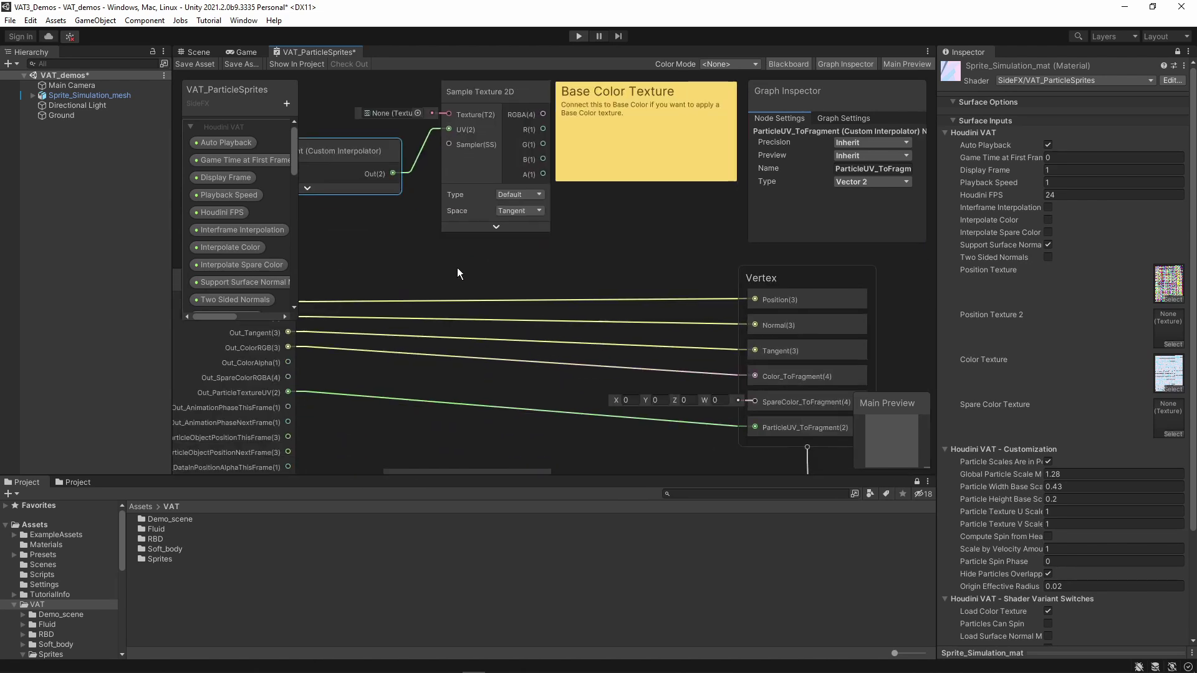
click(773, 429)
click(371, 158)
scroll(405, 251, down, 2)
drag(460, 264, 362, 113)
click(377, 250)
scroll(376, 250, down, 1)
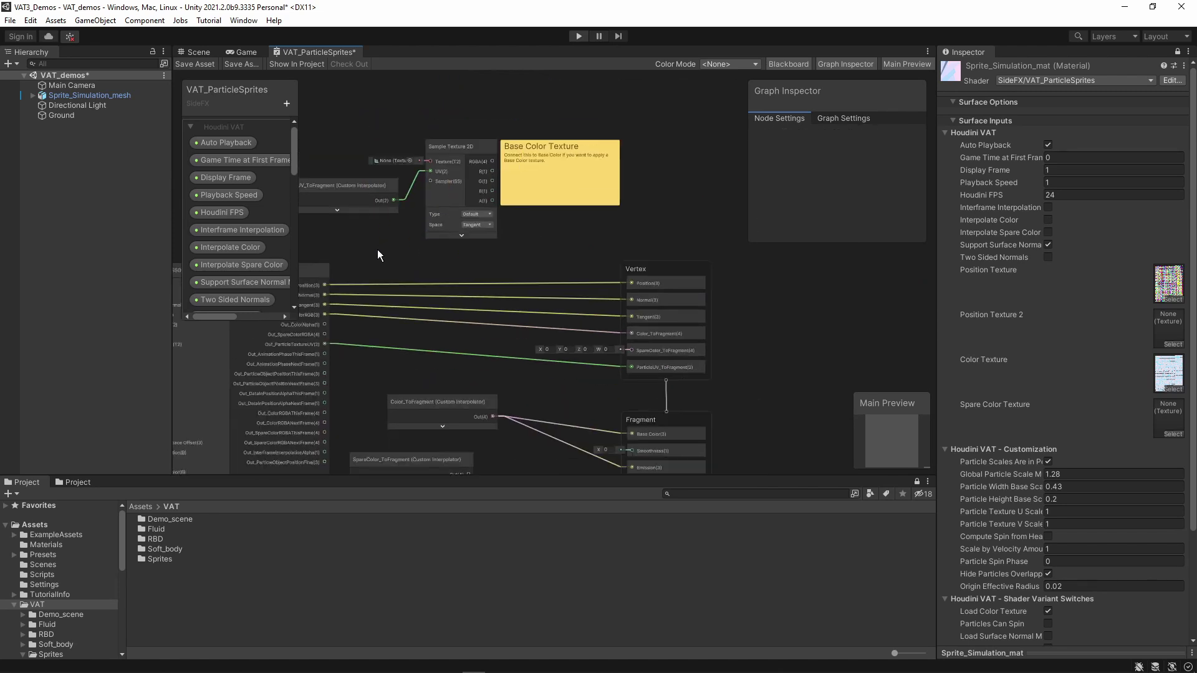